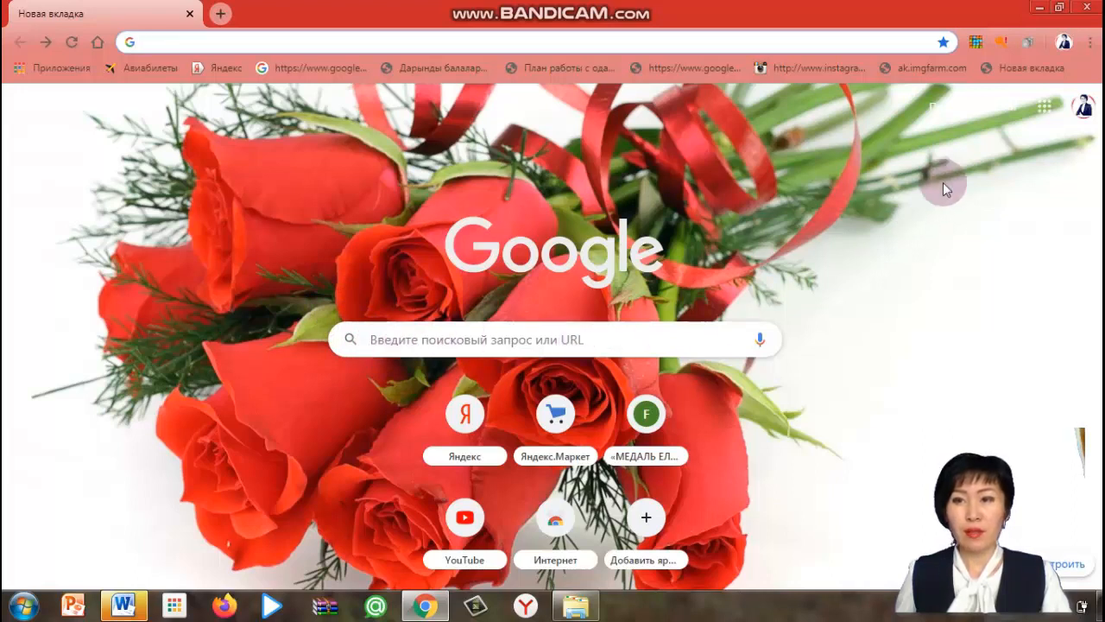
# Open Google Drive from the apps launcher and create a new Google Form
pyautogui.click(1045, 107)
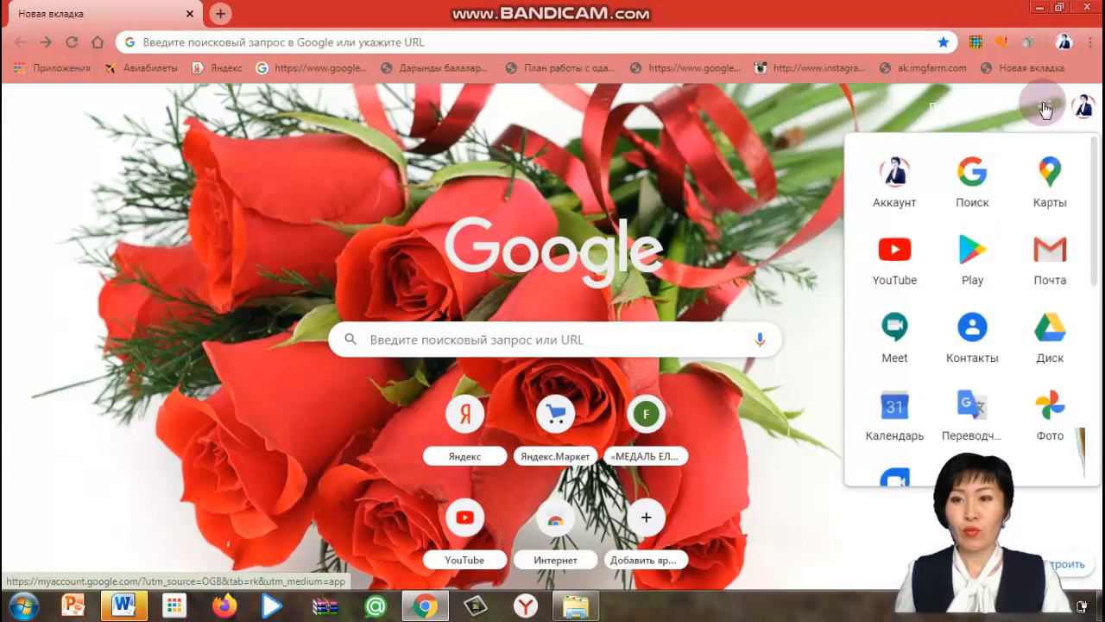
pyautogui.click(1050, 337)
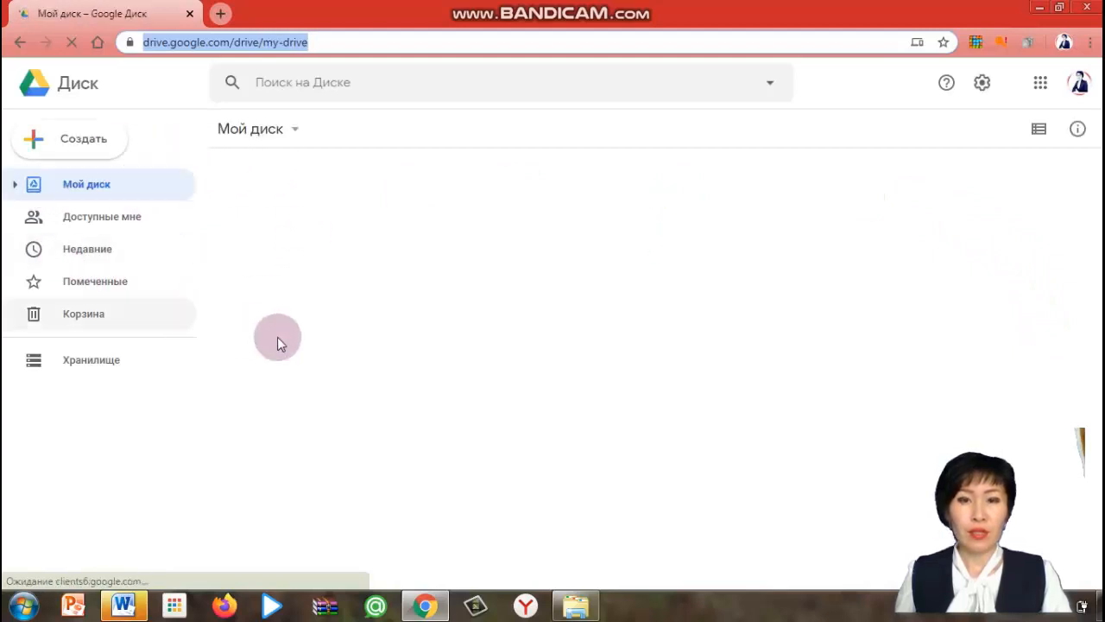
pyautogui.click(89, 149)
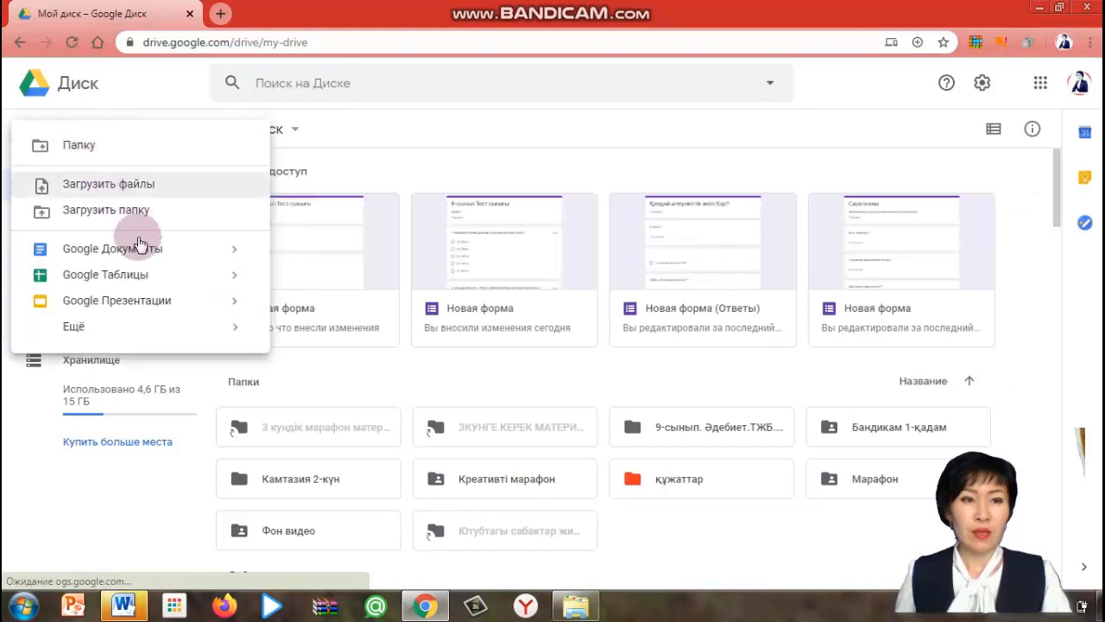
pyautogui.moveTo(75, 327)
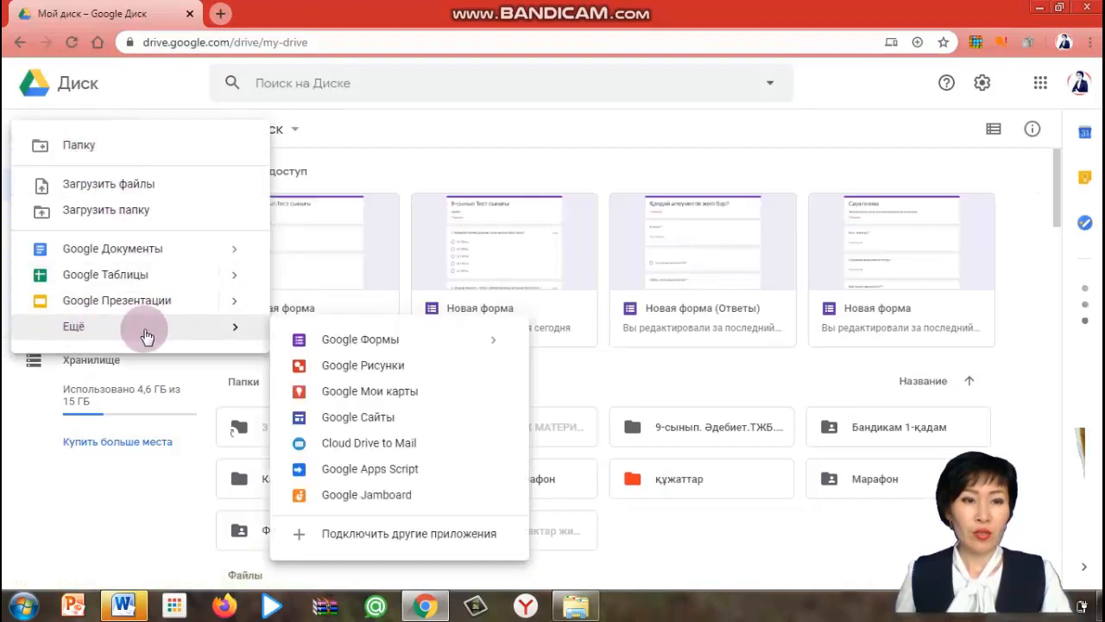
pyautogui.click(377, 340)
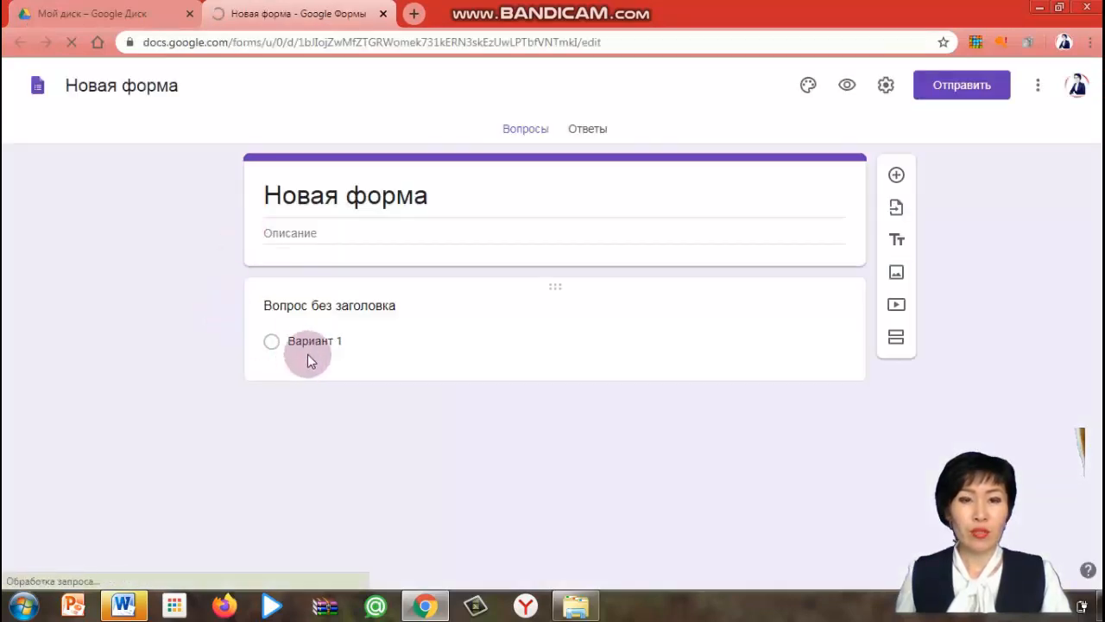
# Rename the form title to "8-сынып Тест"
pyautogui.click(427, 197)
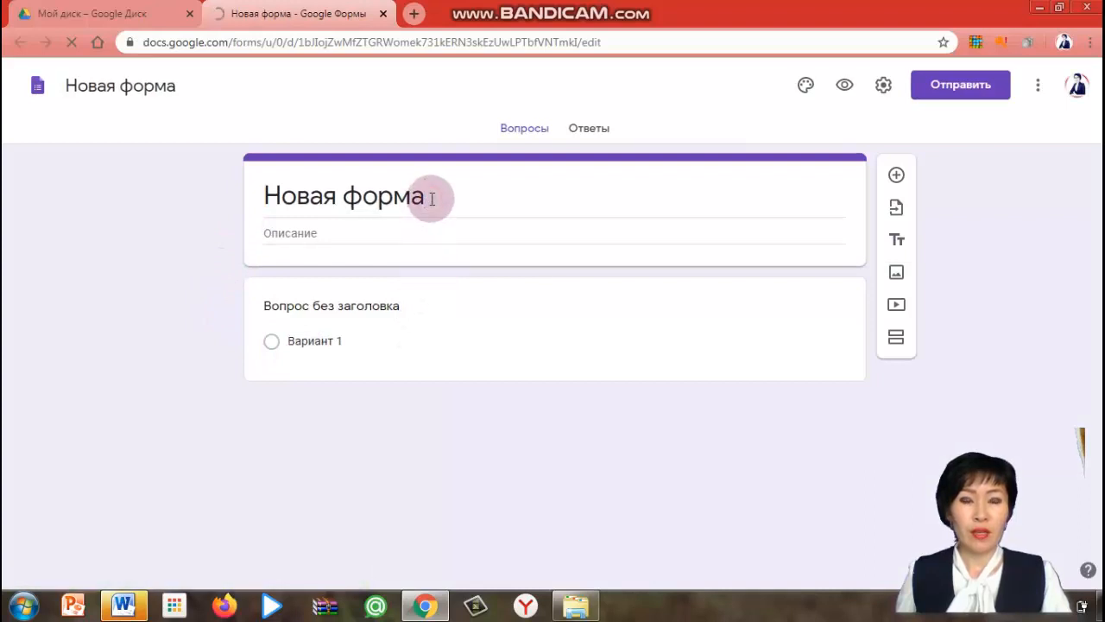
pyautogui.press('BackSpace')
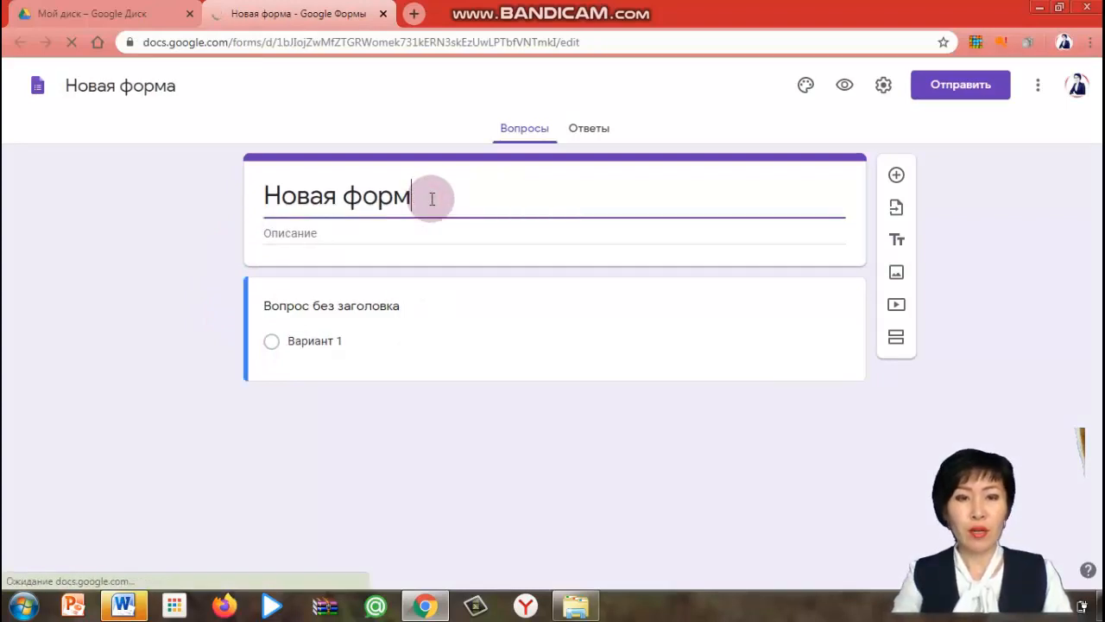
pyautogui.press('BackSpace')
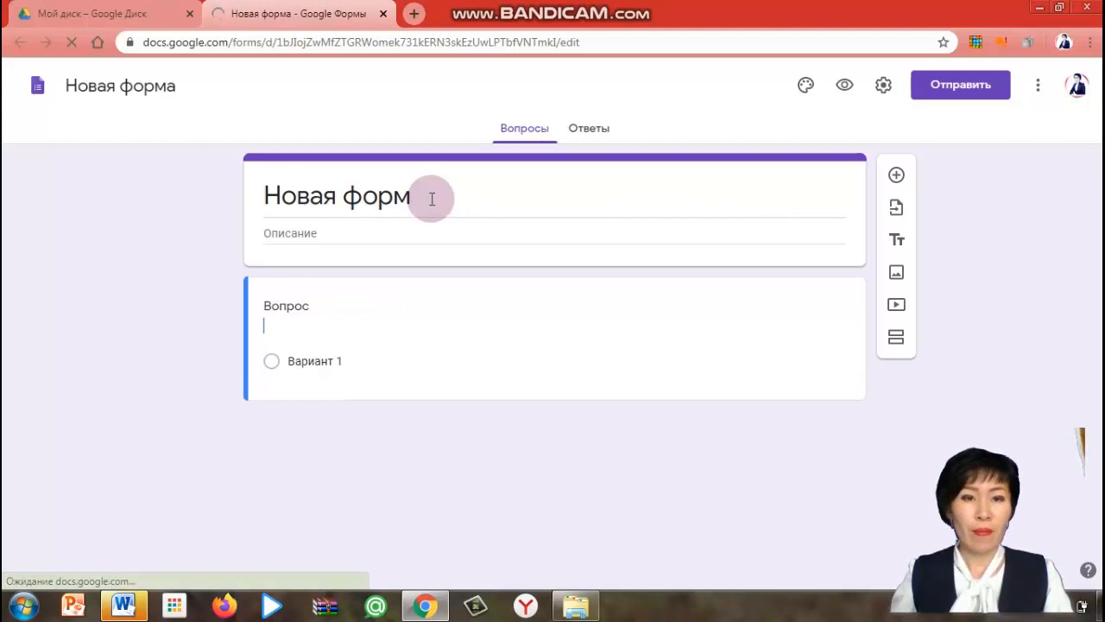
pyautogui.tripleClick(430, 199)
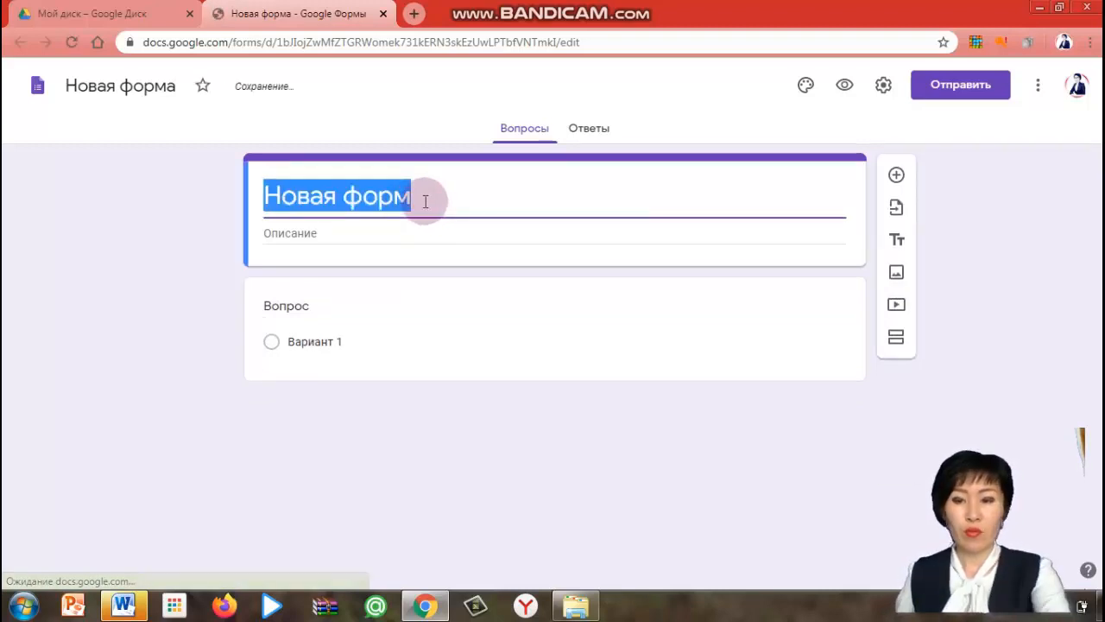
pyautogui.press('BackSpace')
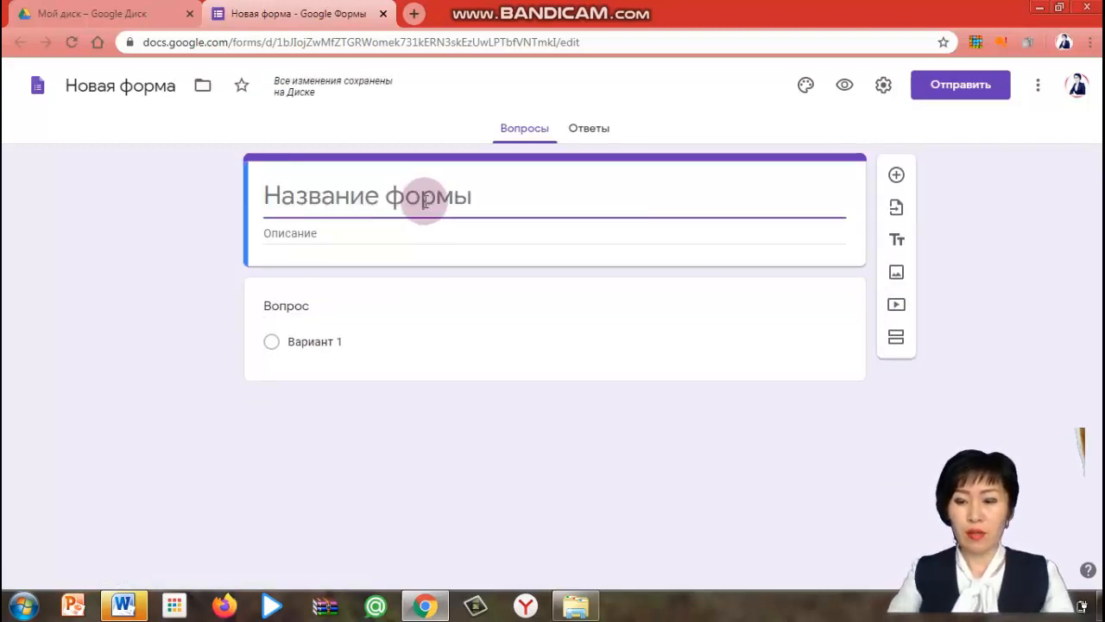
pyautogui.write('8-сын')
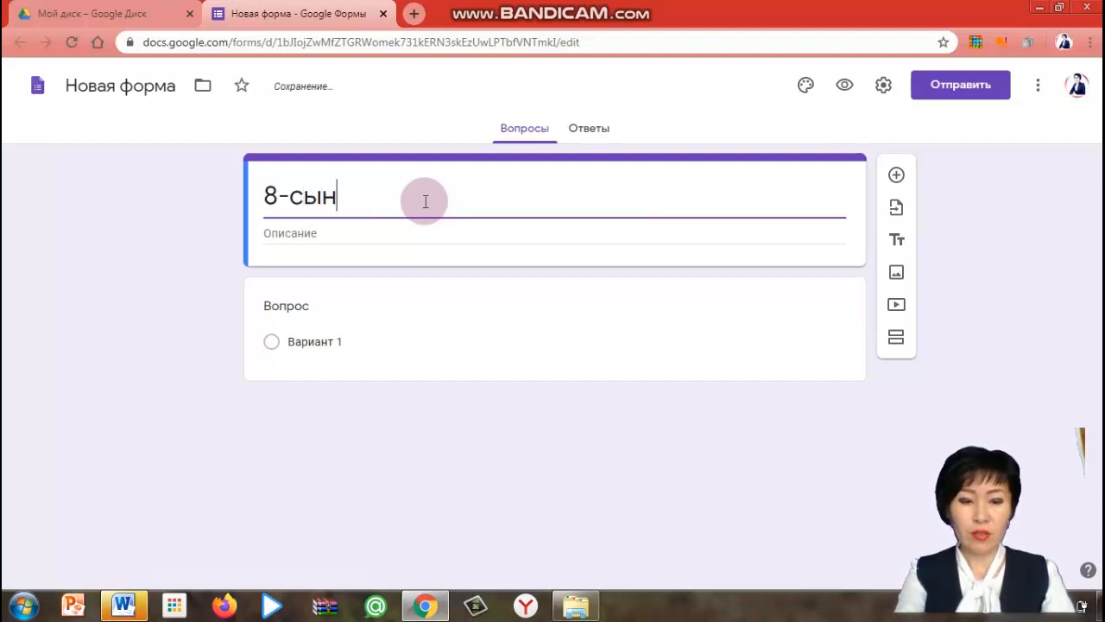
pyautogui.write('ып Т')
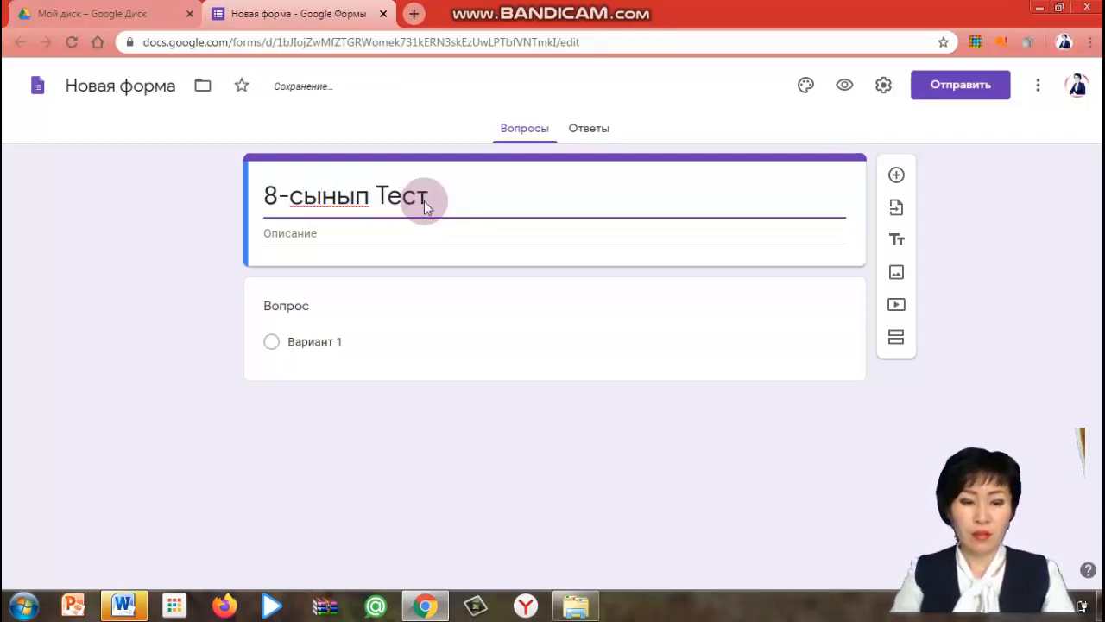
pyautogui.write('ест')
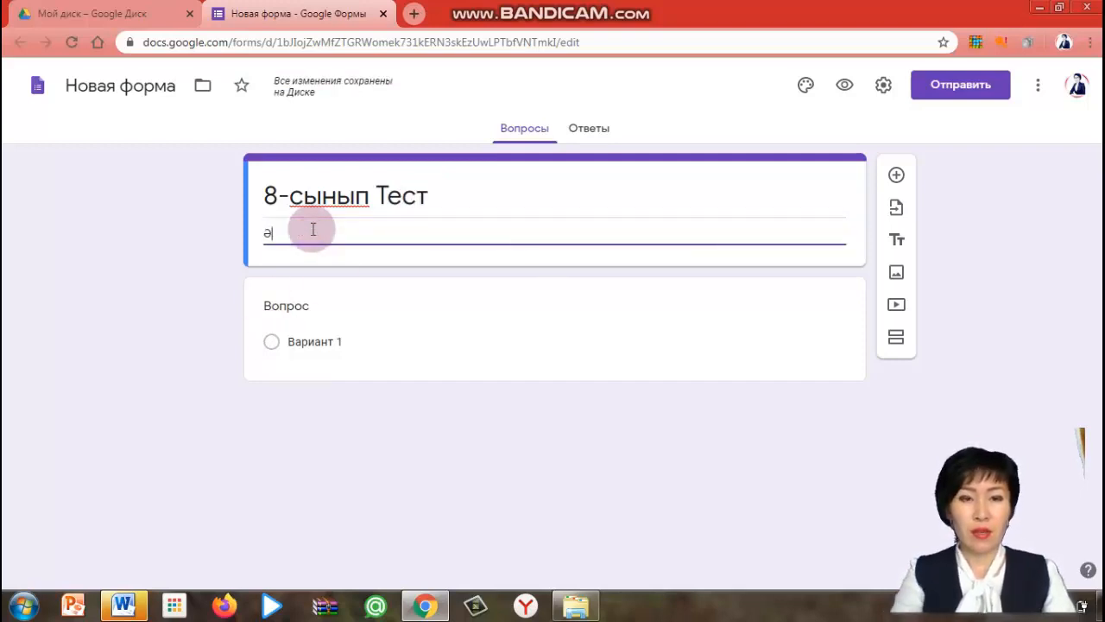
# Enter "Әдебиет" as the form description
pyautogui.click(312, 230)
pyautogui.write('Әдебие')
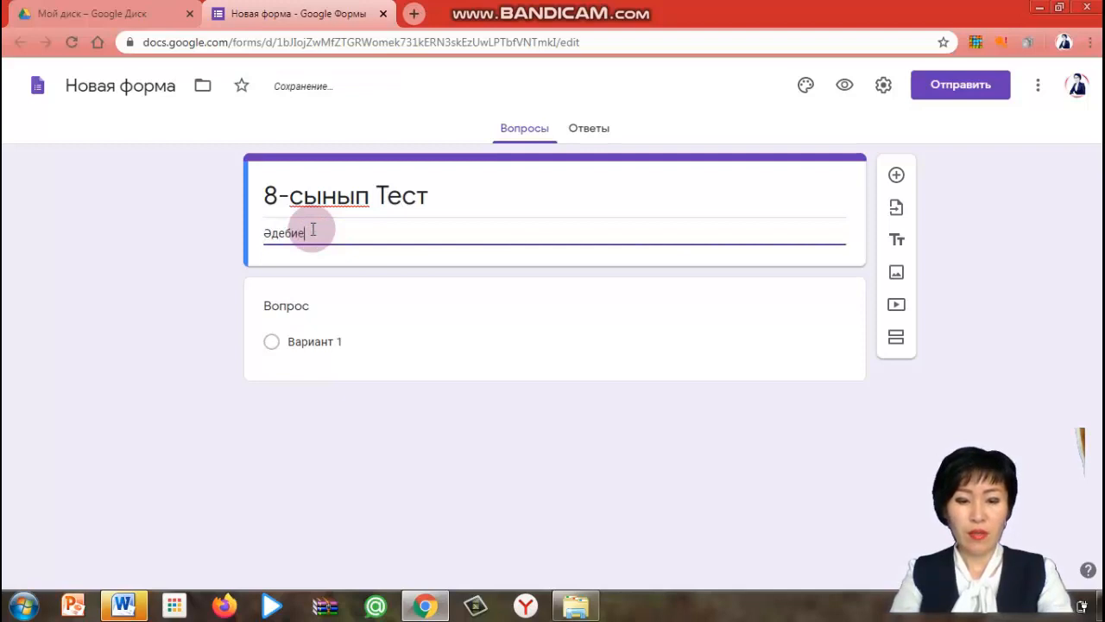
pyautogui.write('т')
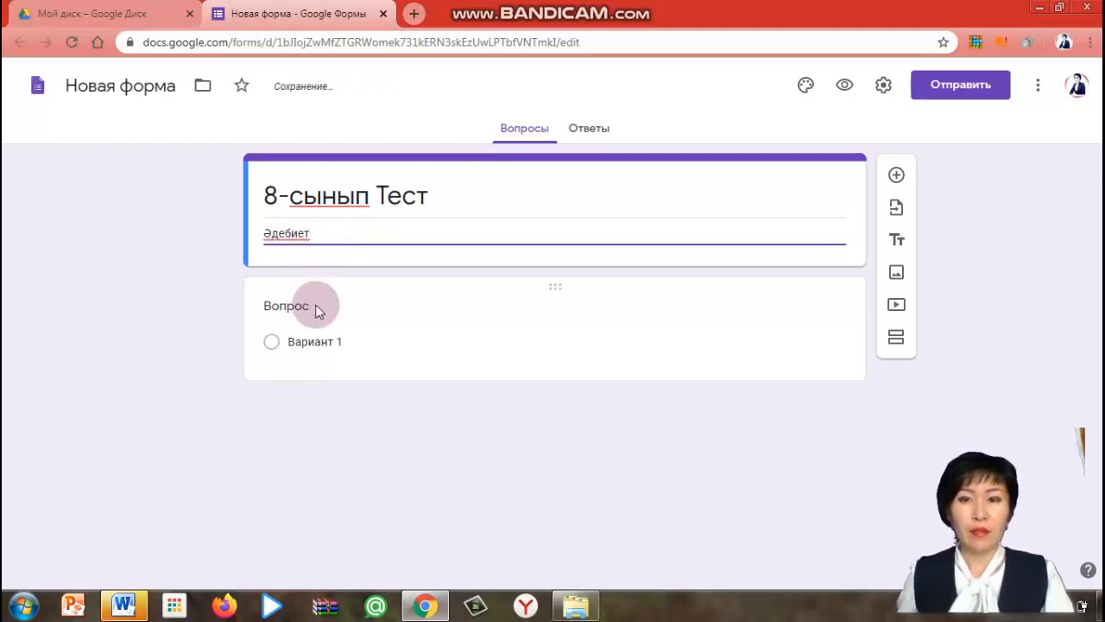
# Make the first question "Аты -жөні" a required short-answer text question
pyautogui.click(303, 306)
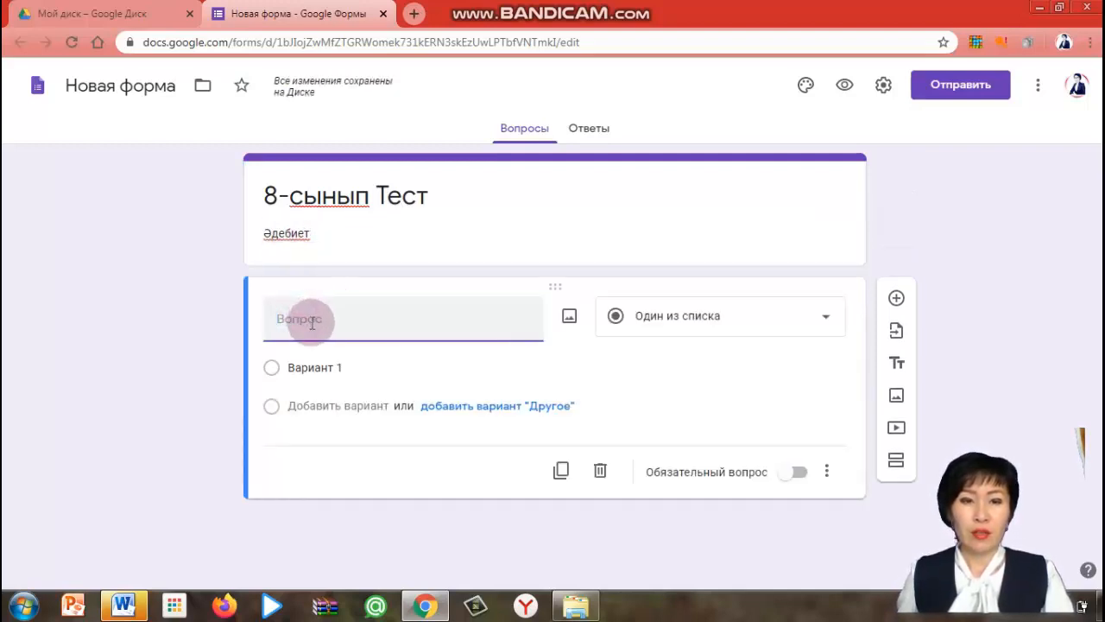
pyautogui.write('А')
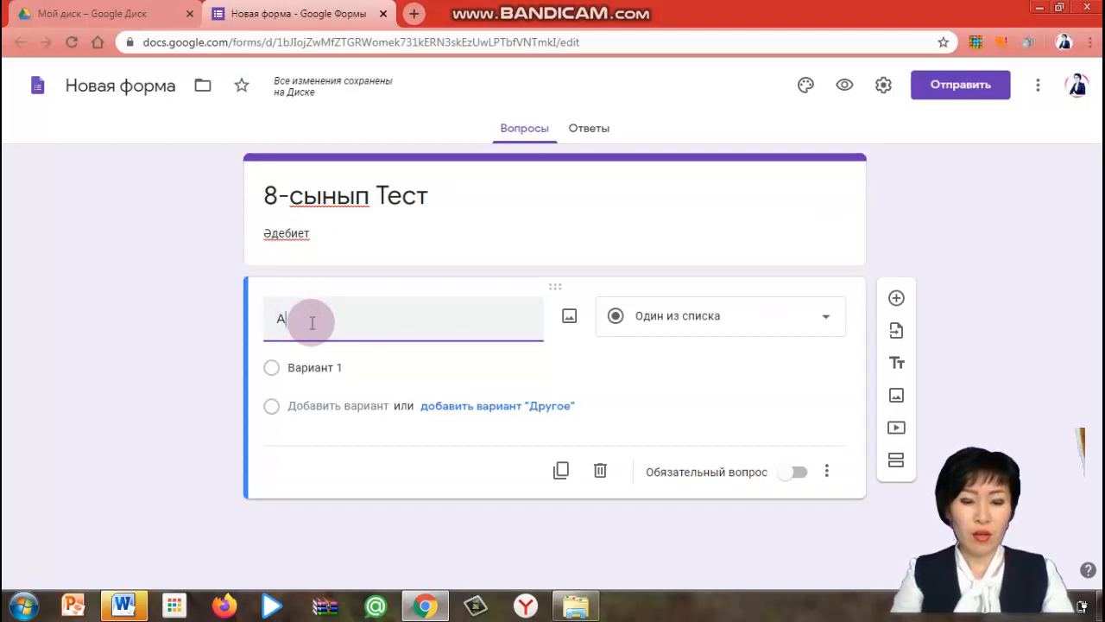
pyautogui.write('ты -жөні')
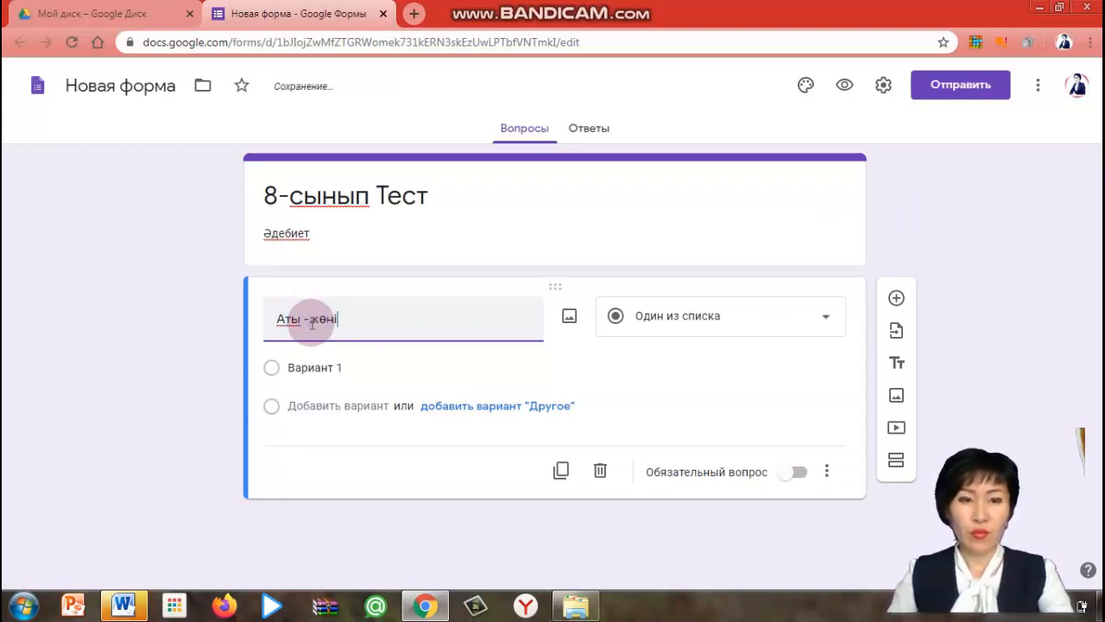
pyautogui.click(829, 321)
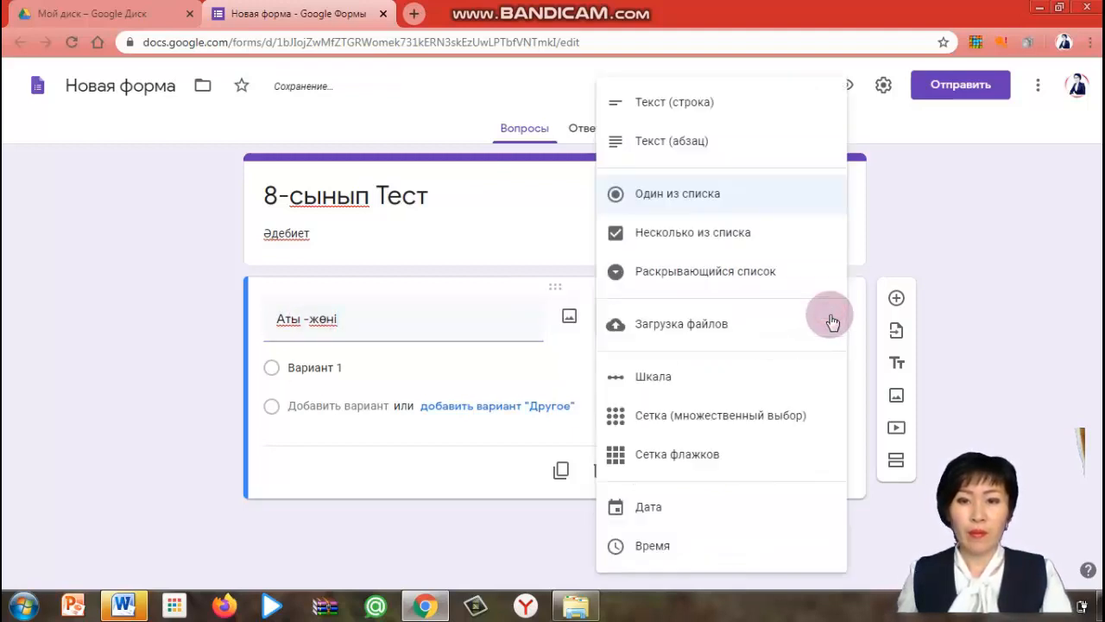
pyautogui.click(714, 105)
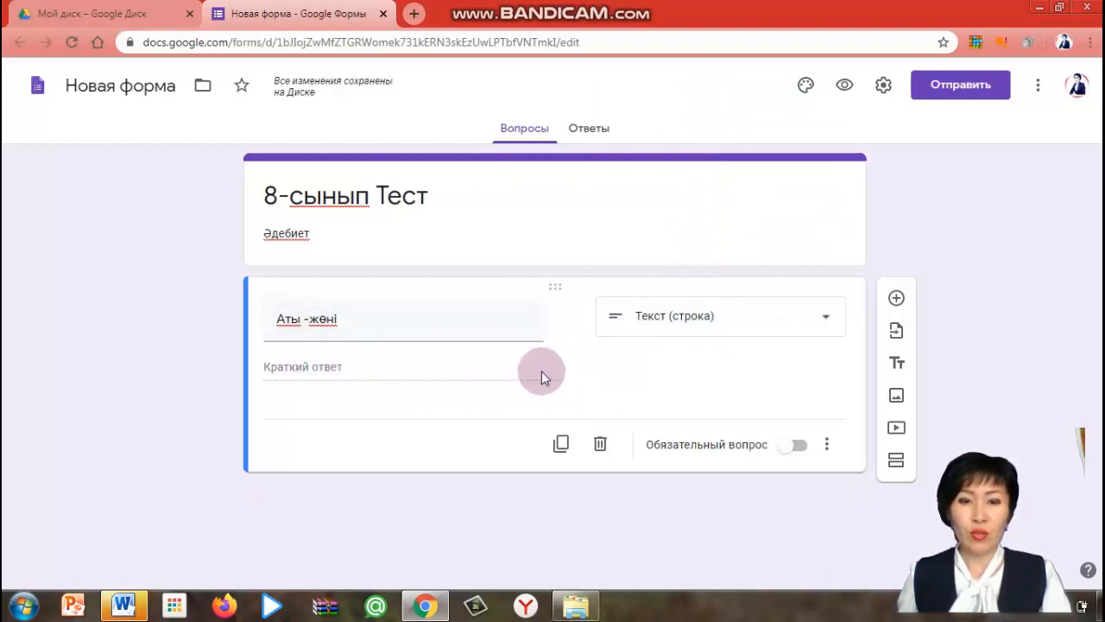
pyautogui.click(801, 446)
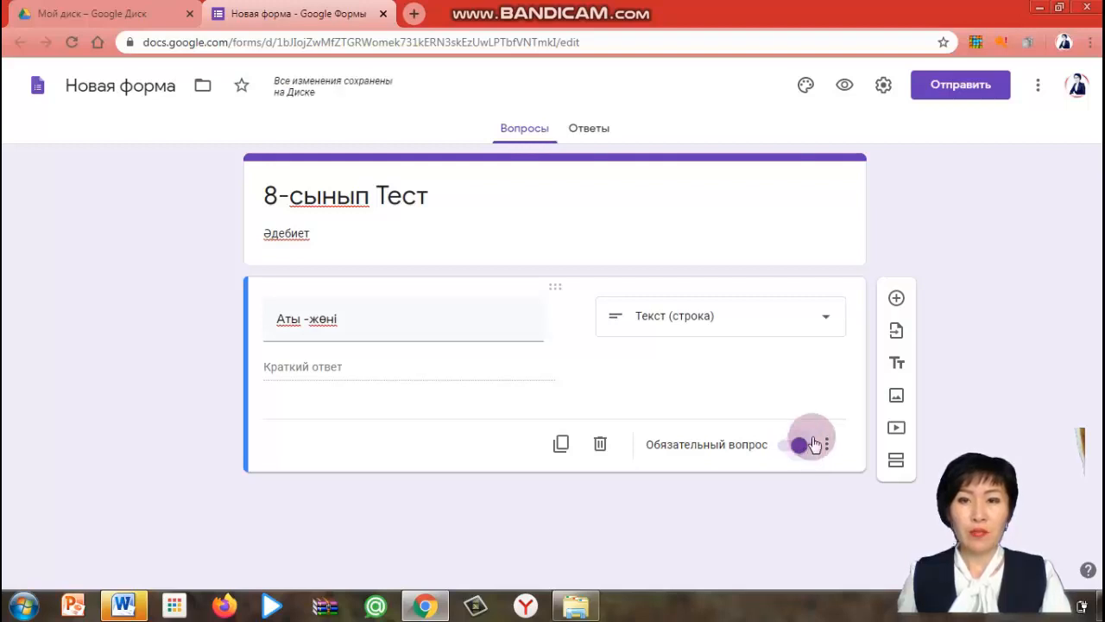
# In the form settings, limit responses to one per person, turn on quiz mode, and save
pyautogui.click(883, 86)
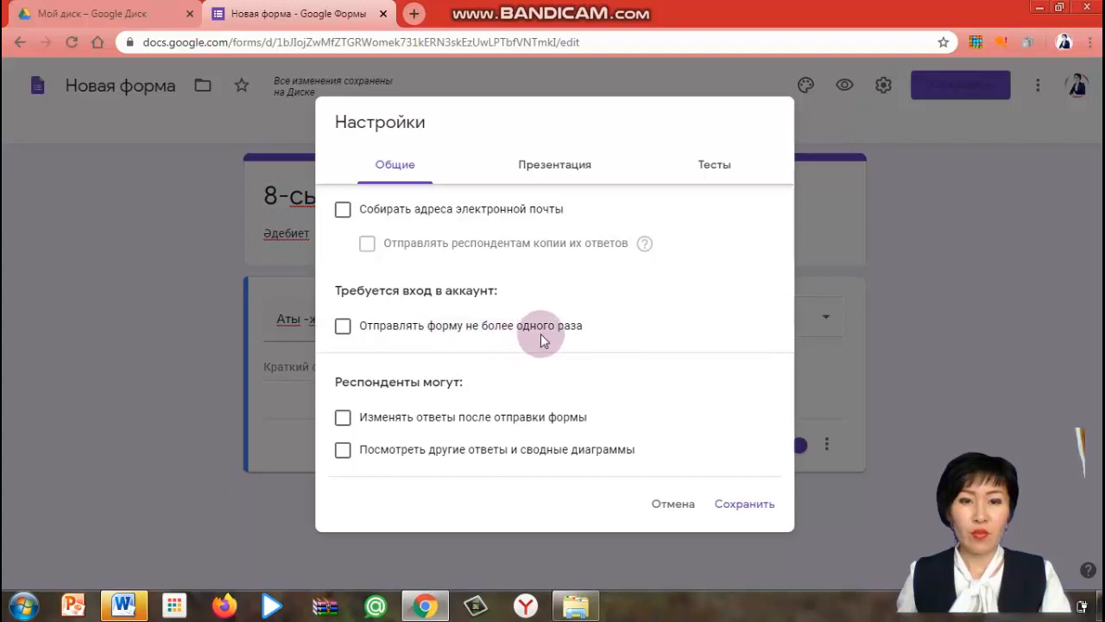
pyautogui.click(344, 328)
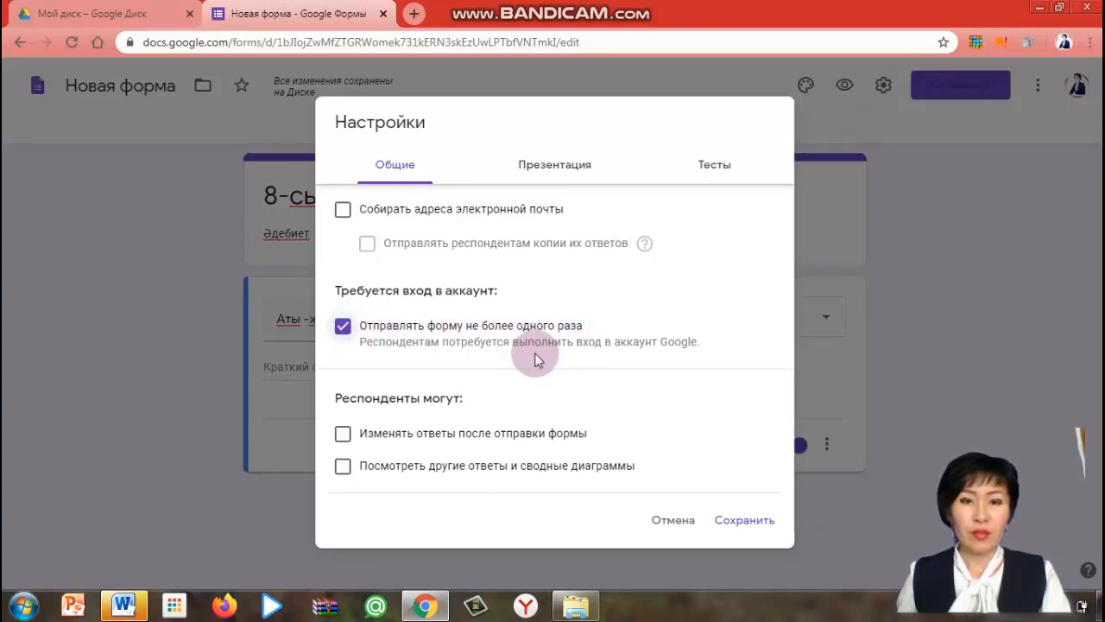
pyautogui.click(717, 171)
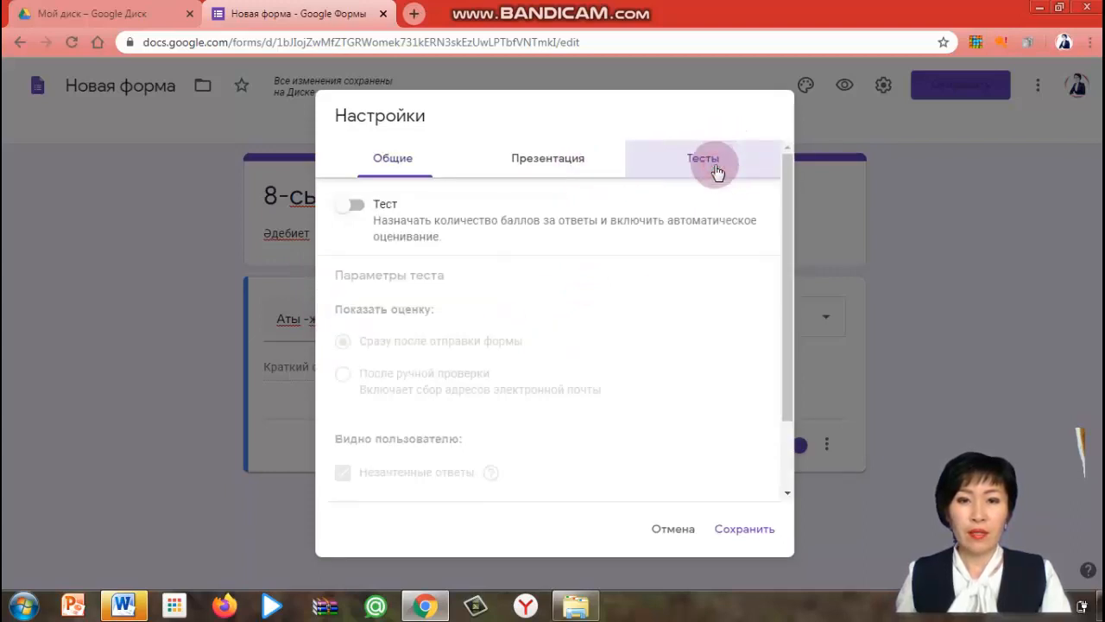
pyautogui.click(354, 205)
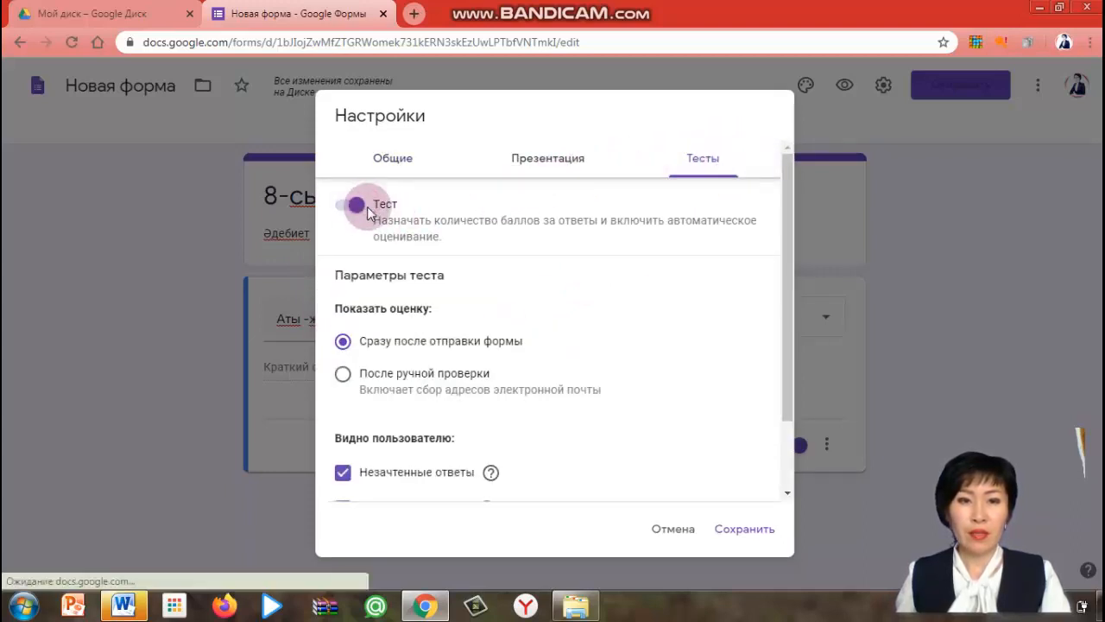
pyautogui.scroll(-2, 407, 449)
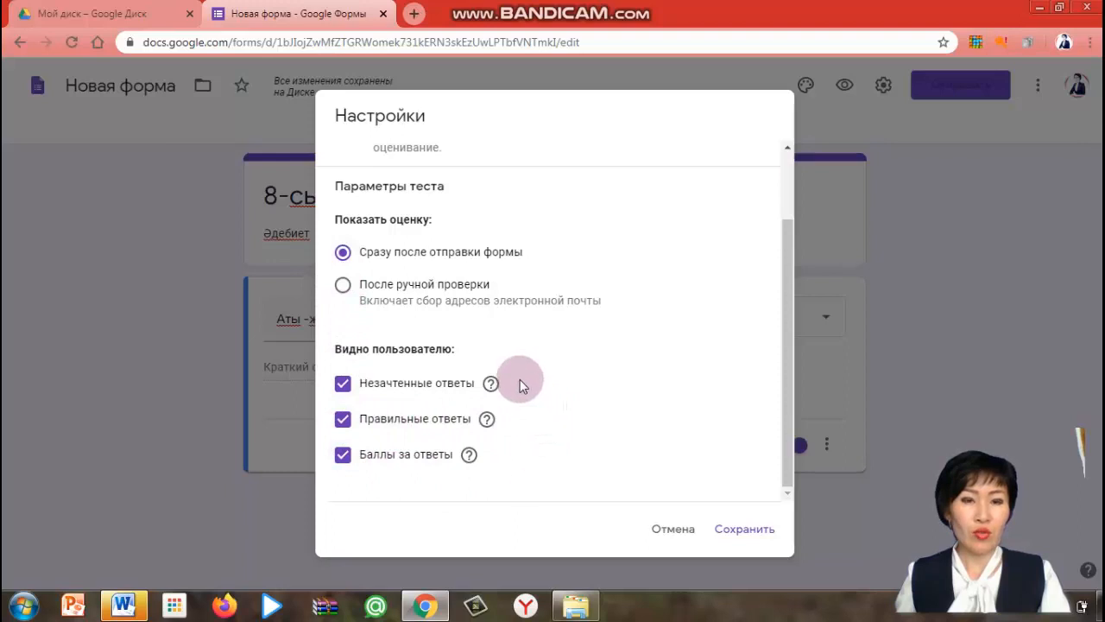
pyautogui.click(751, 534)
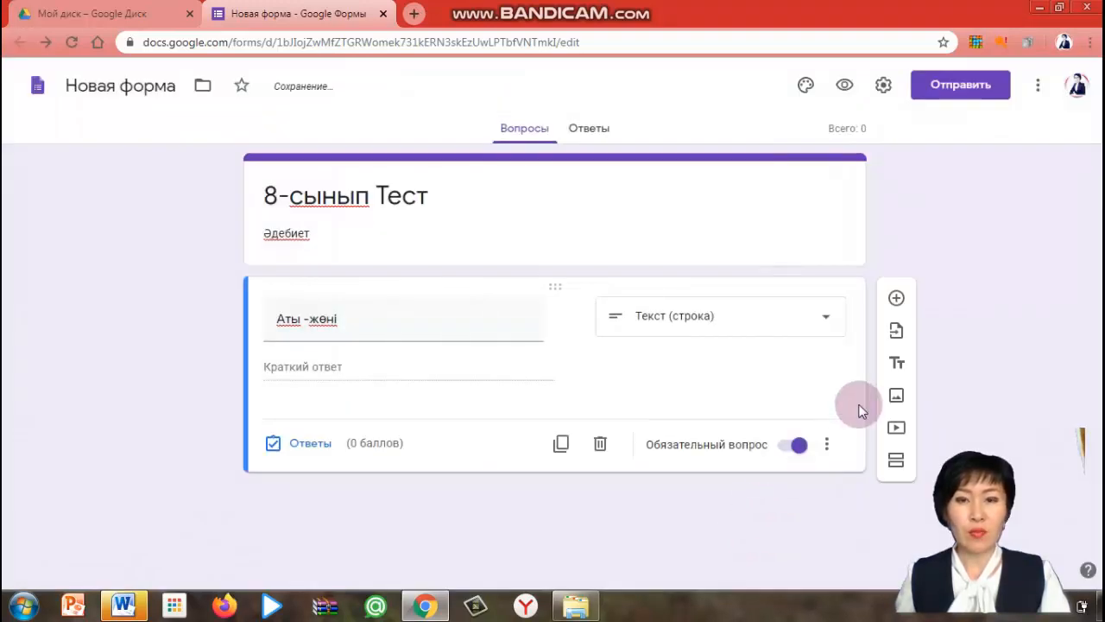
# Add a new multiple-choice question titled "Сыныбы" with "8 А" as its first option
pyautogui.click(898, 300)
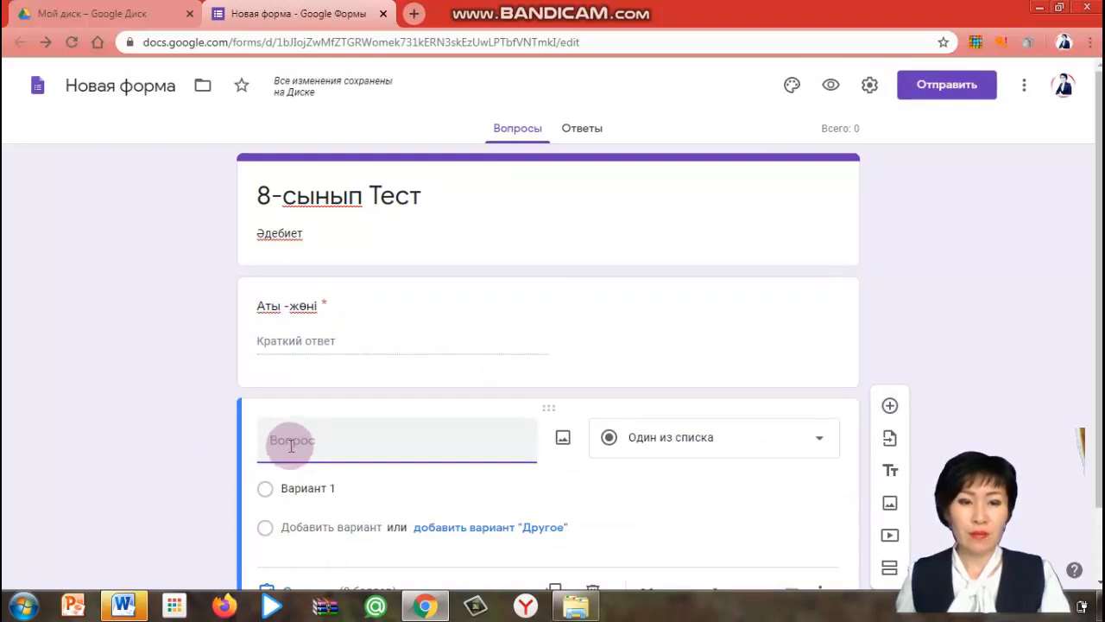
pyautogui.write('С')
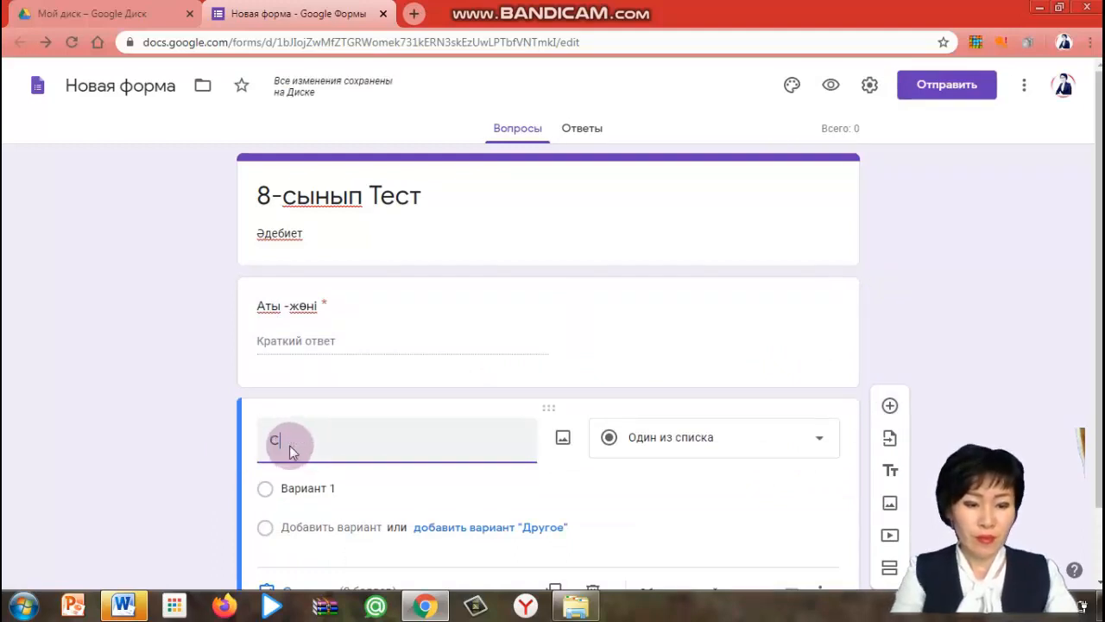
pyautogui.write('ыныбы')
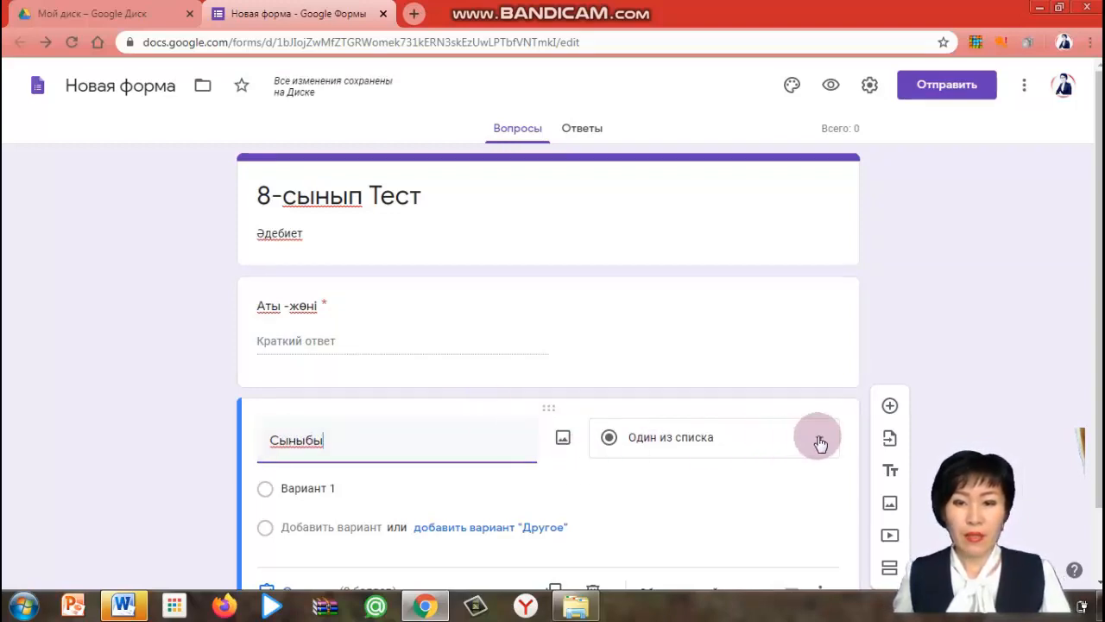
pyautogui.scroll(-1, 642, 476)
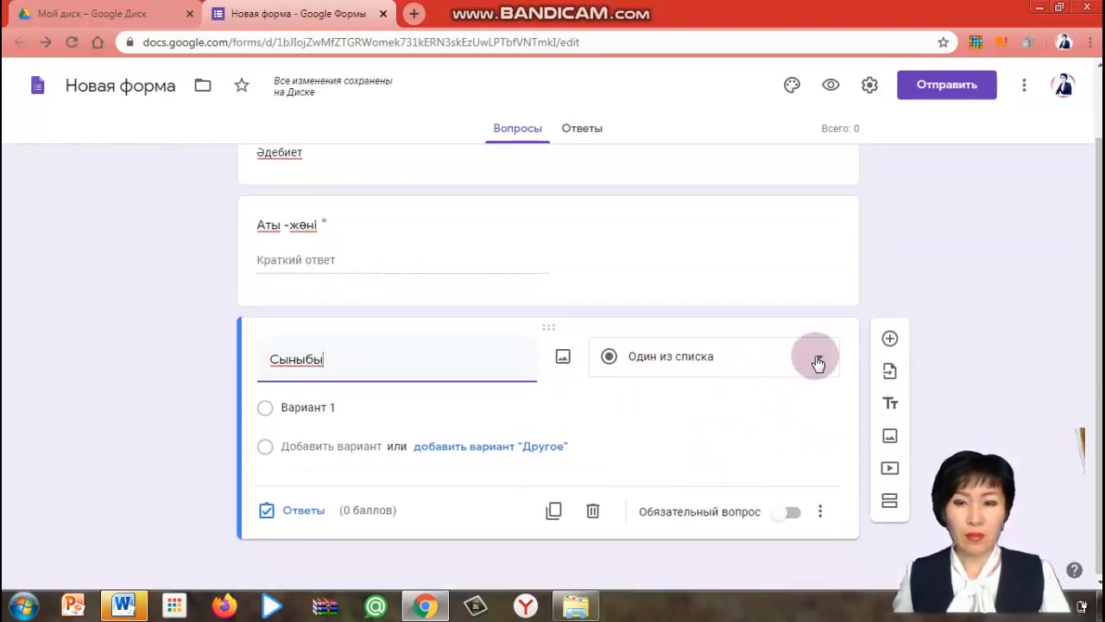
pyautogui.click(340, 406)
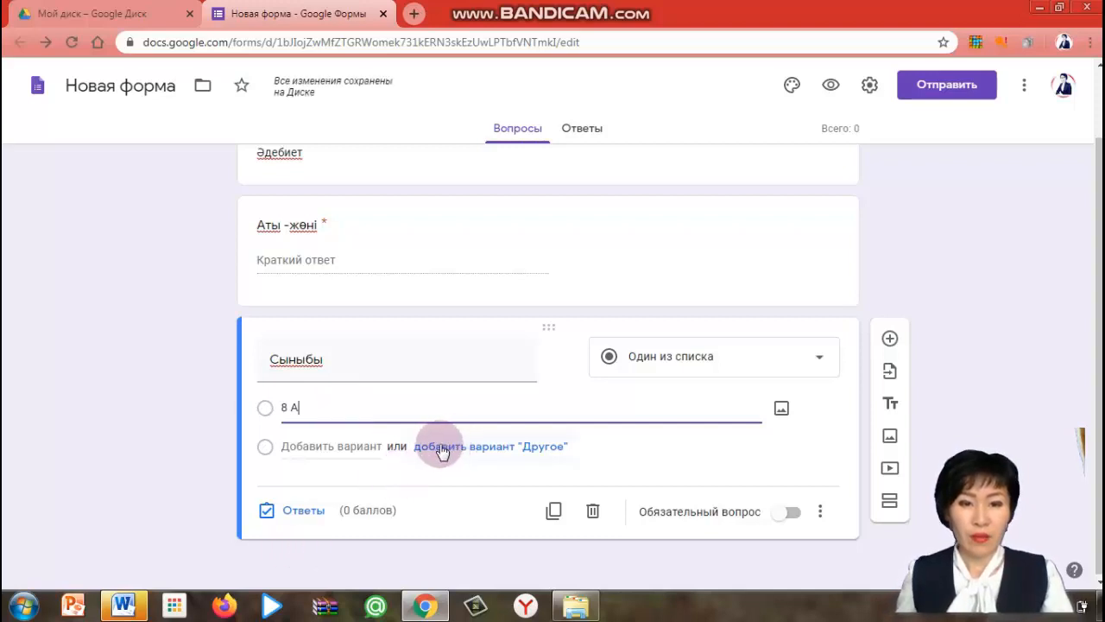
# Add an "Other" option and a second answer option to the "Сыныбы" question
pyautogui.click(441, 449)
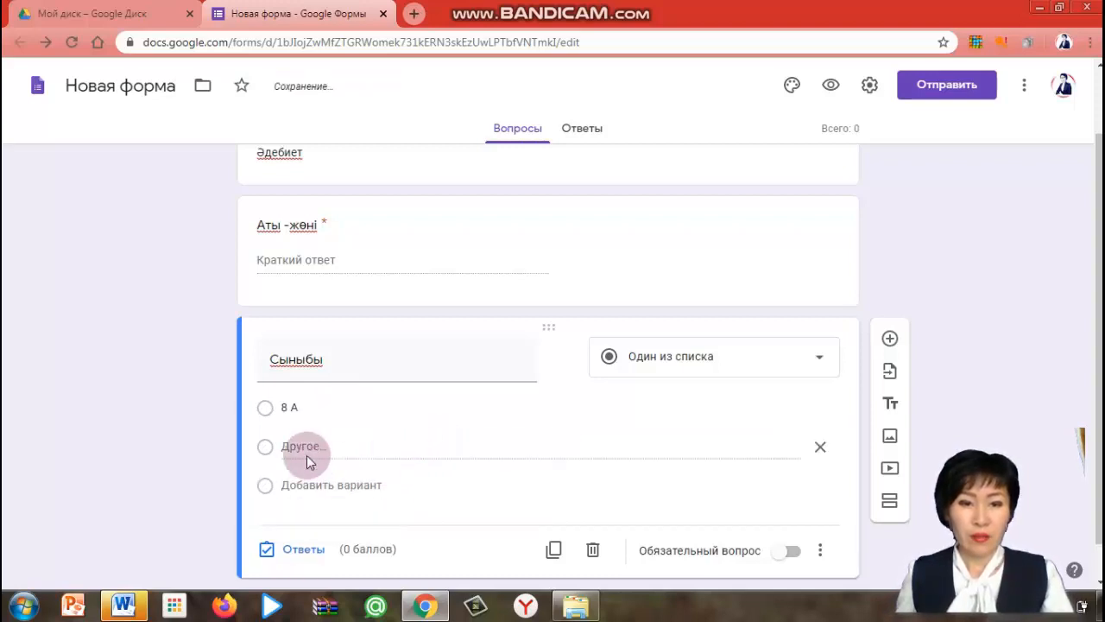
pyautogui.click(321, 488)
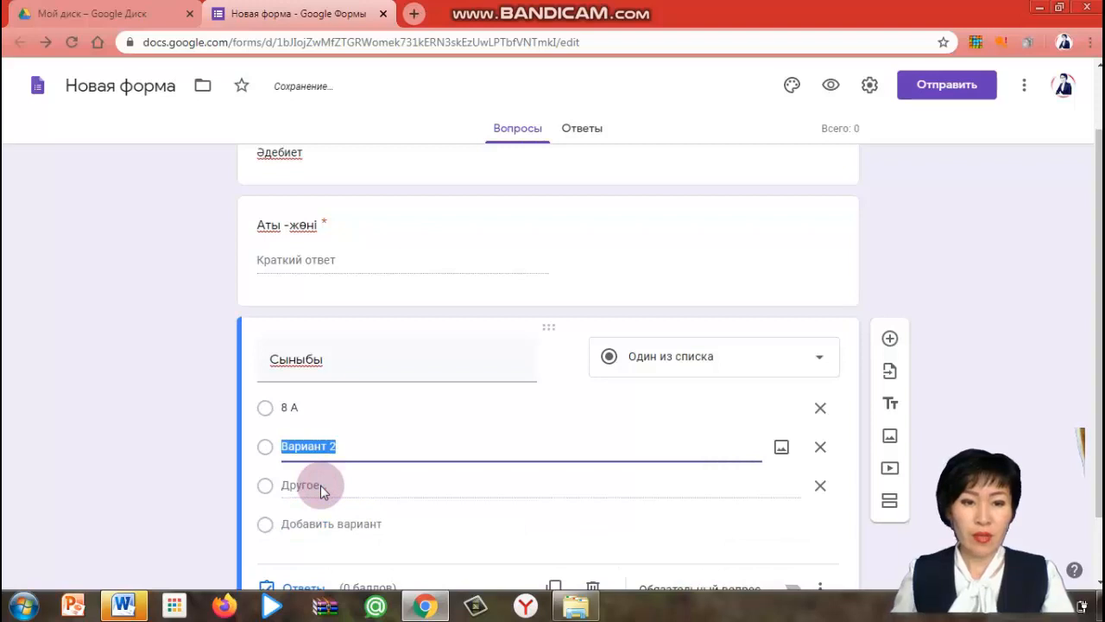
pyautogui.click(321, 491)
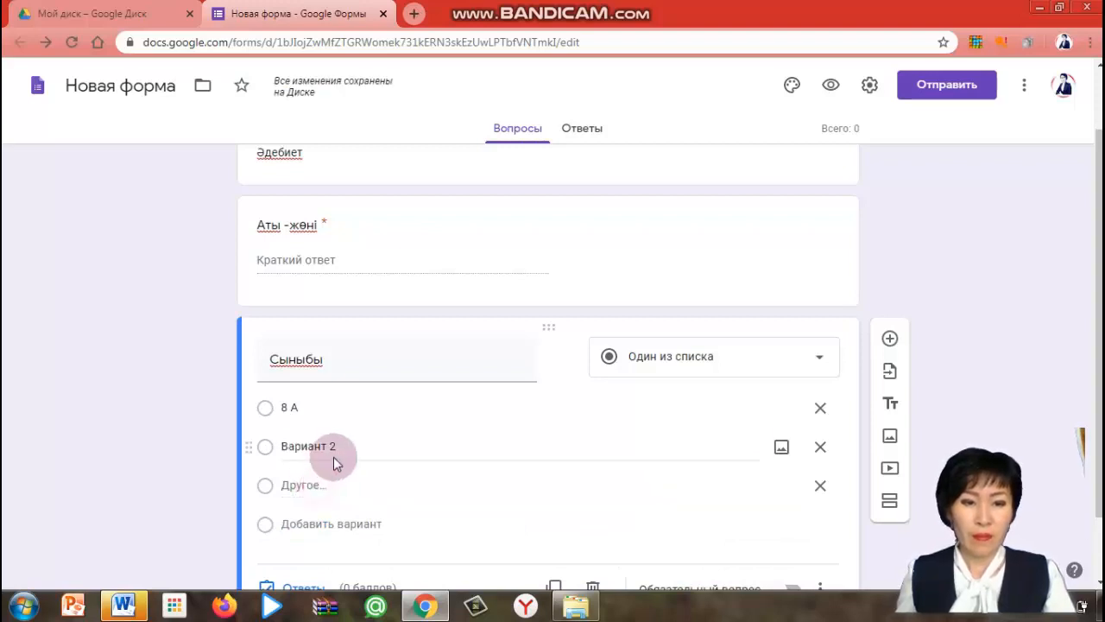
# Name the second class option "8 Ә" and delete the "Other" option
pyautogui.click(339, 447)
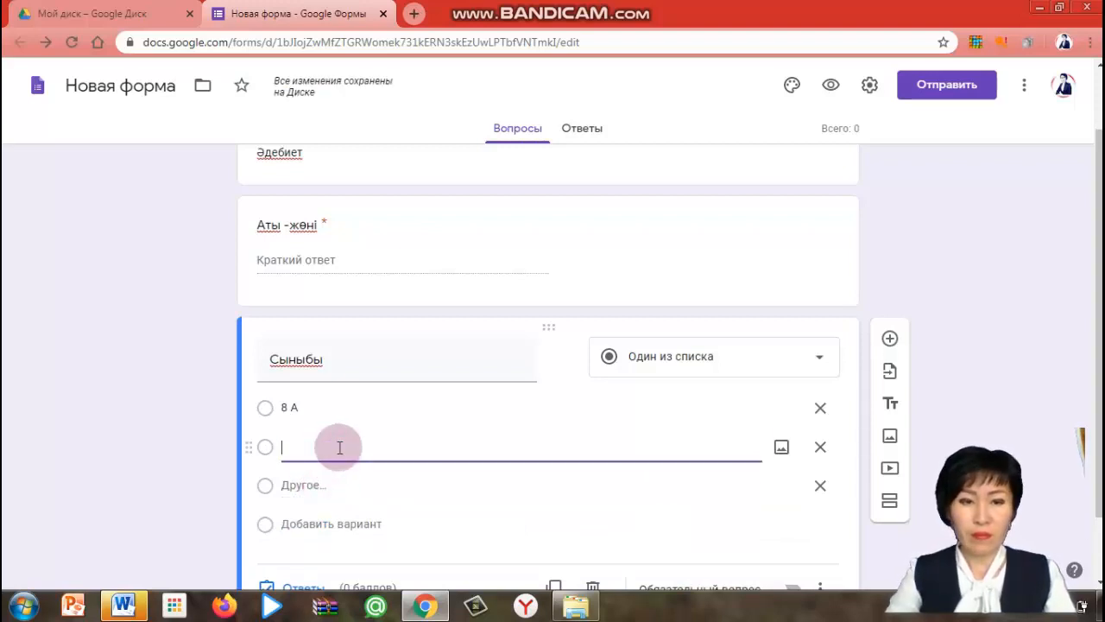
pyautogui.write('8 ә')
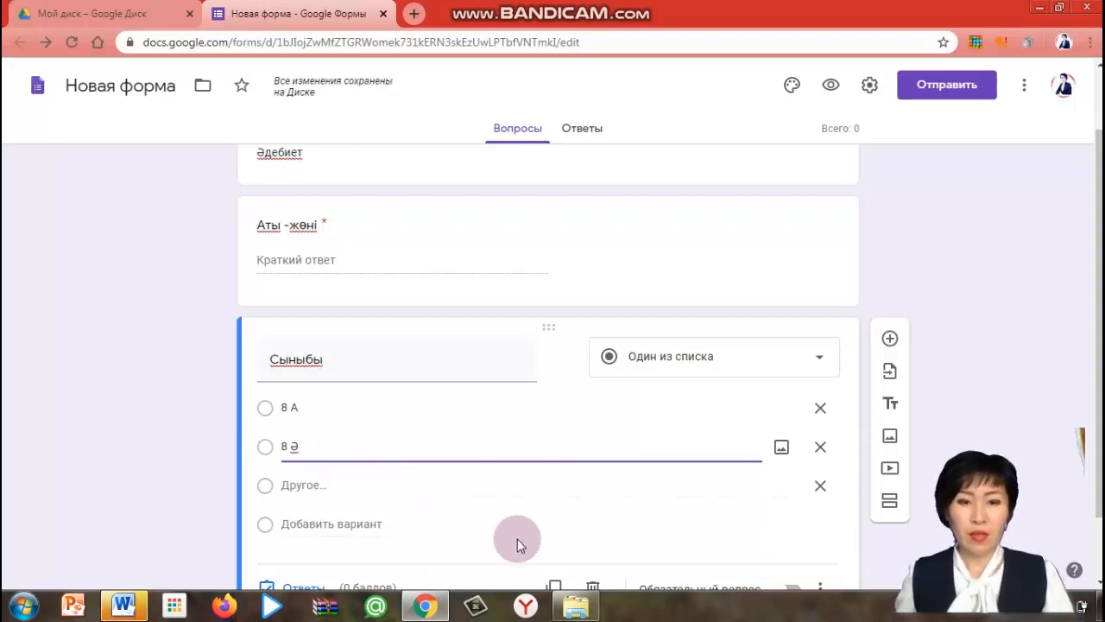
pyautogui.click(821, 485)
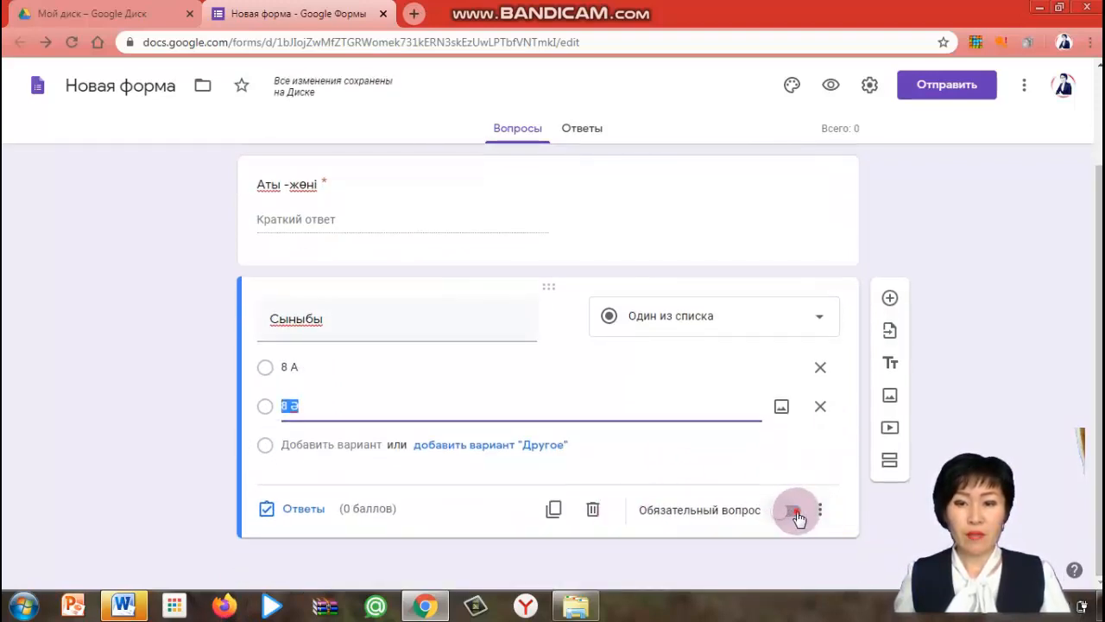
# Make the "Сыныбы" question required and add a new multiple-choice question below it
pyautogui.click(793, 512)
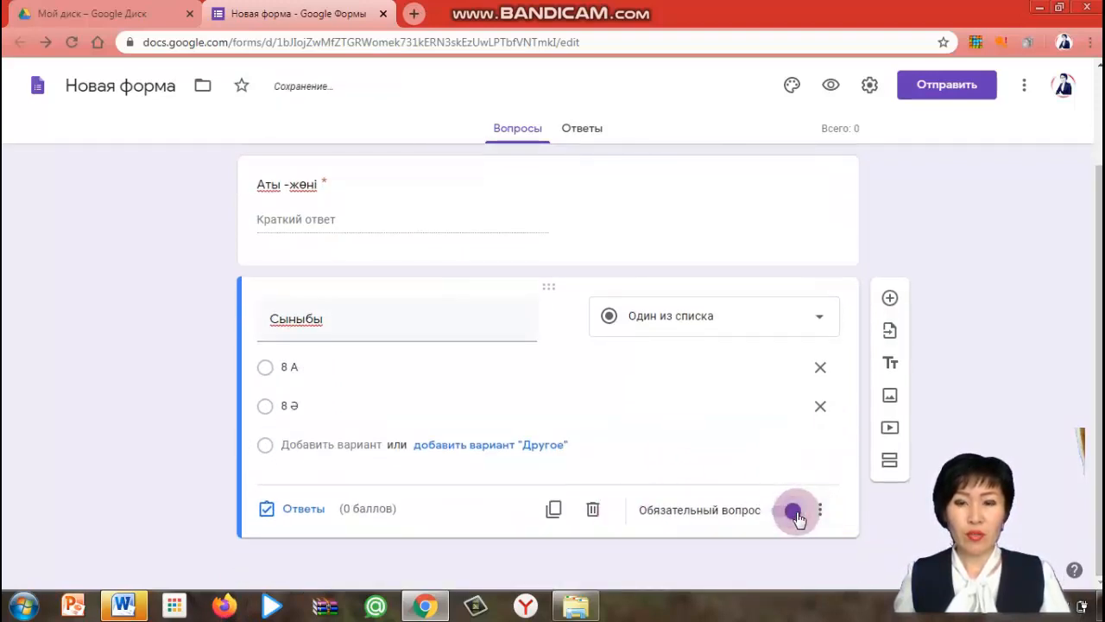
pyautogui.click(889, 297)
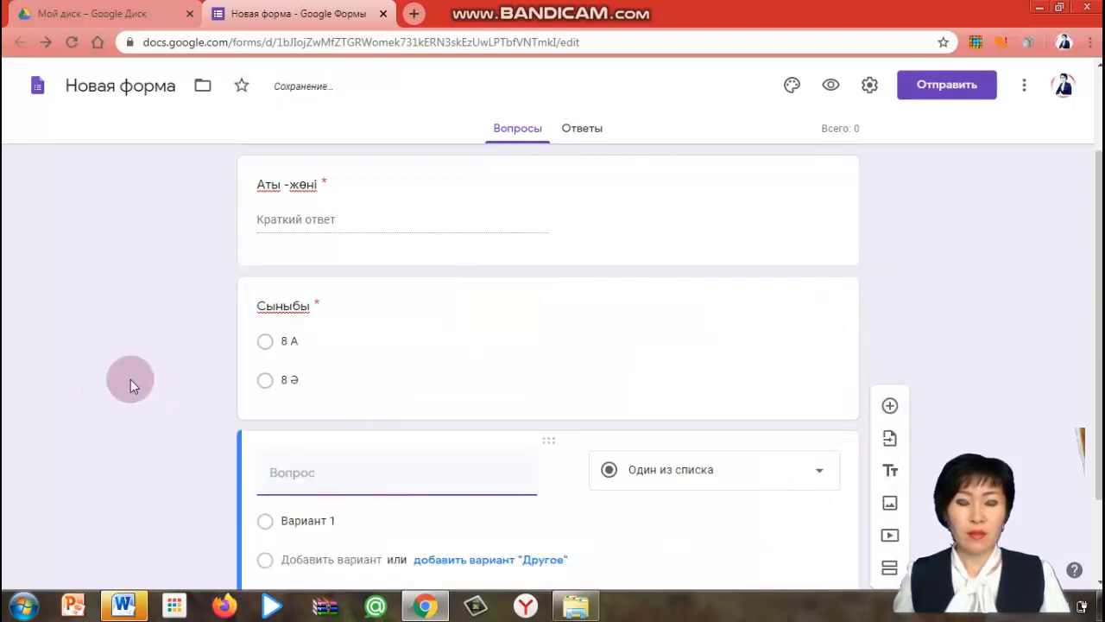
pyautogui.scroll(-1, 320, 393)
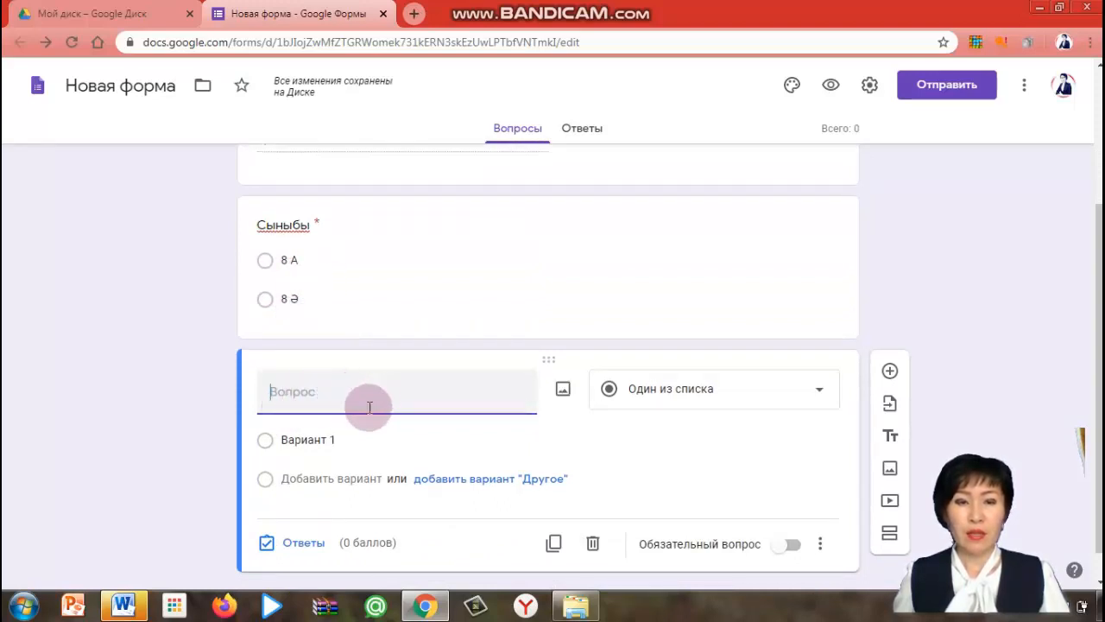
# In the Word test document, dismiss the activation dialog and copy the first question's text about Махамбет Өтемісұлы's birth year
pyautogui.click(123, 604)
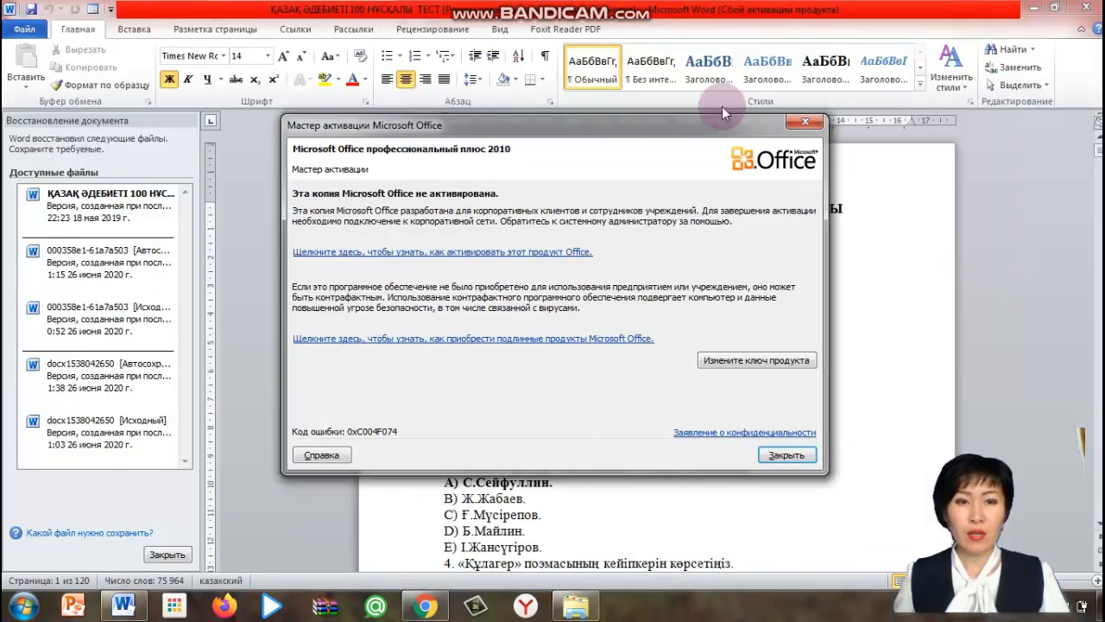
pyautogui.click(803, 122)
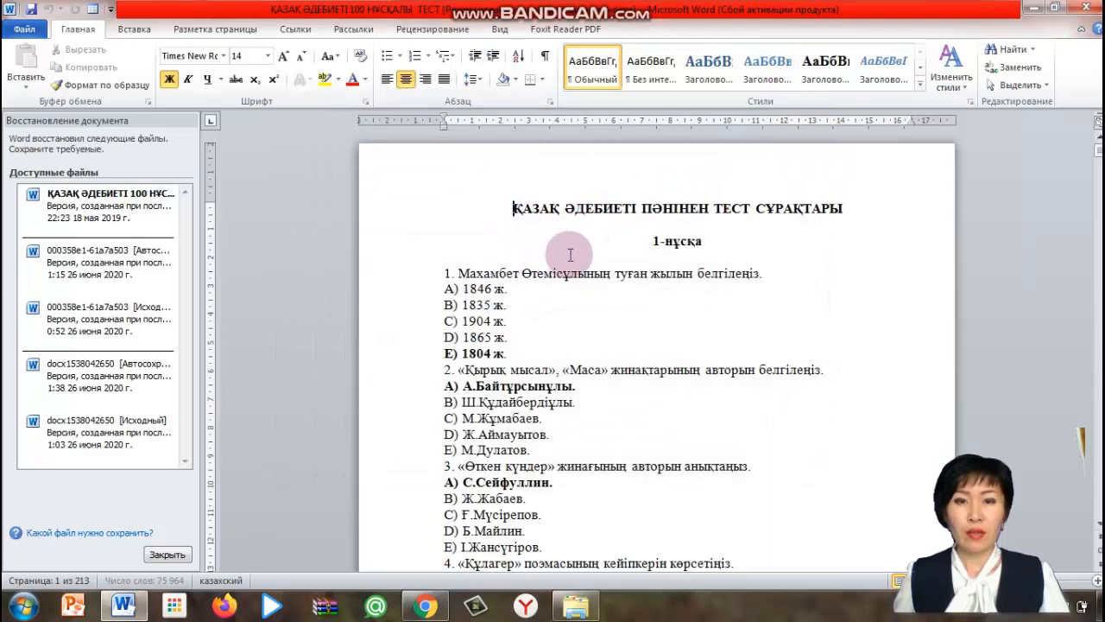
pyautogui.scroll(-1, 570, 254)
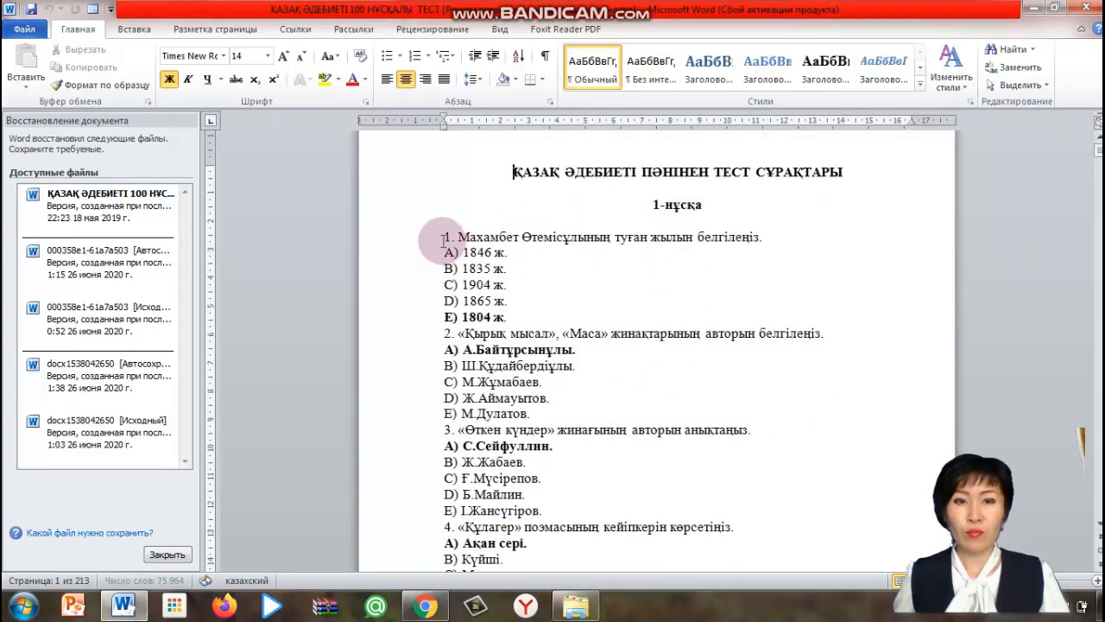
pyautogui.moveTo(442, 238); pyautogui.dragTo(738, 241)
pyautogui.hotkey('ctrl', 'c')
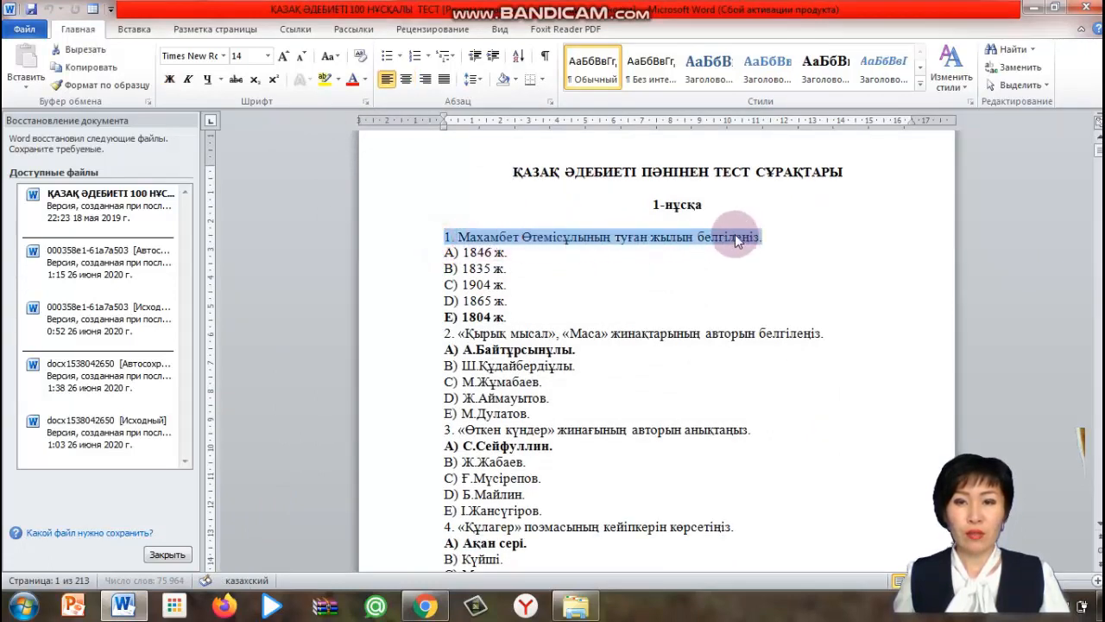
pyautogui.rightClick(738, 236)
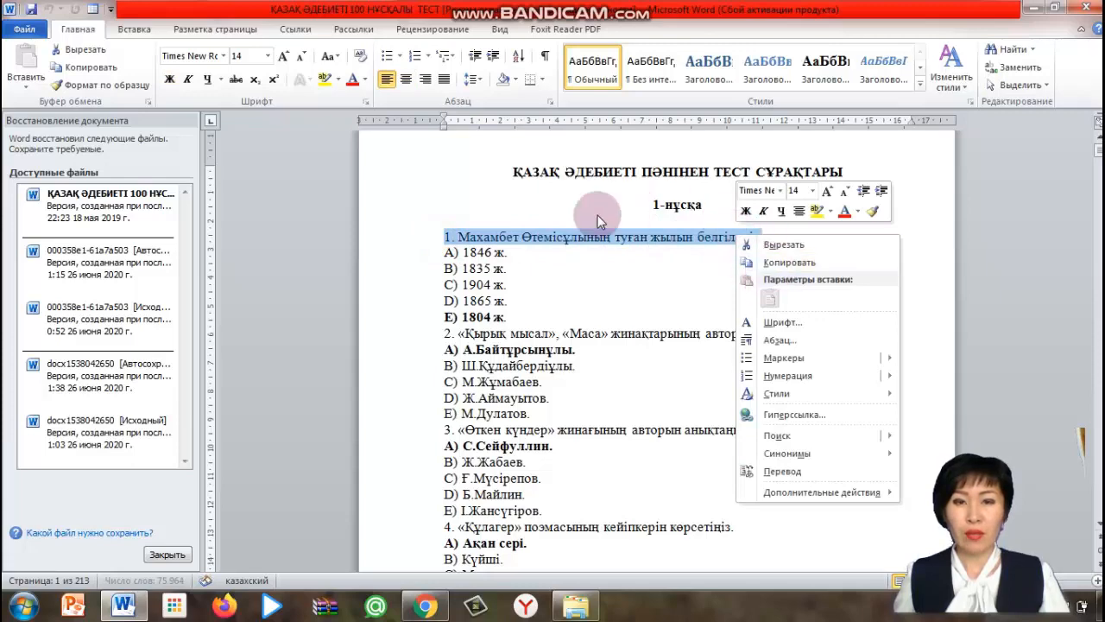
pyautogui.click(786, 262)
# Back in the form, paste the copied text as the new question's title
pyautogui.click(424, 606)
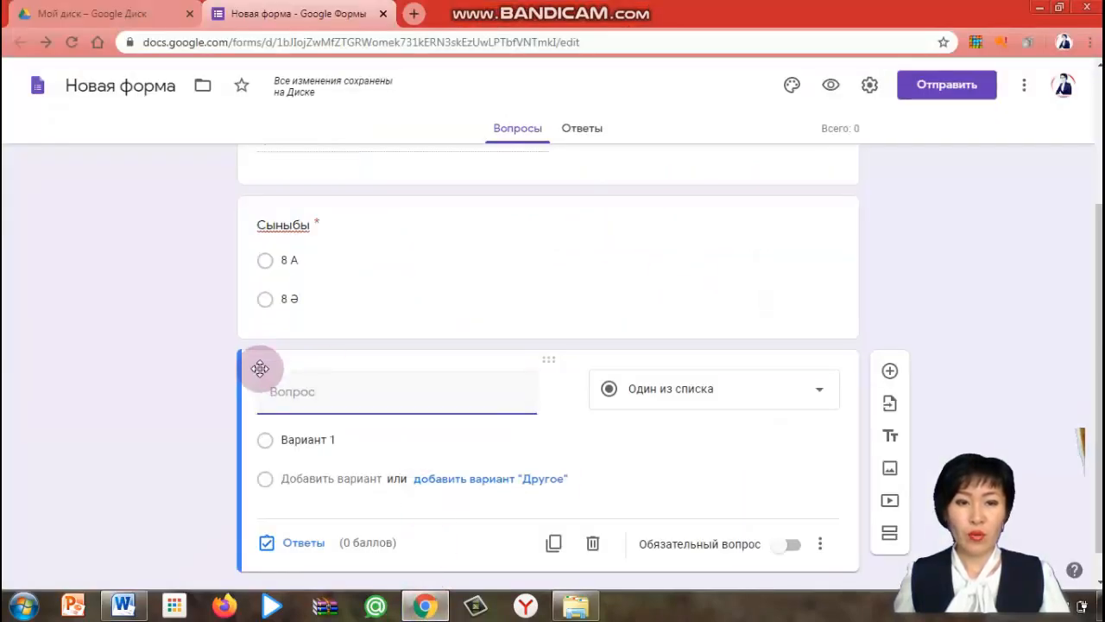
pyautogui.click(274, 393)
pyautogui.rightClick(277, 393)
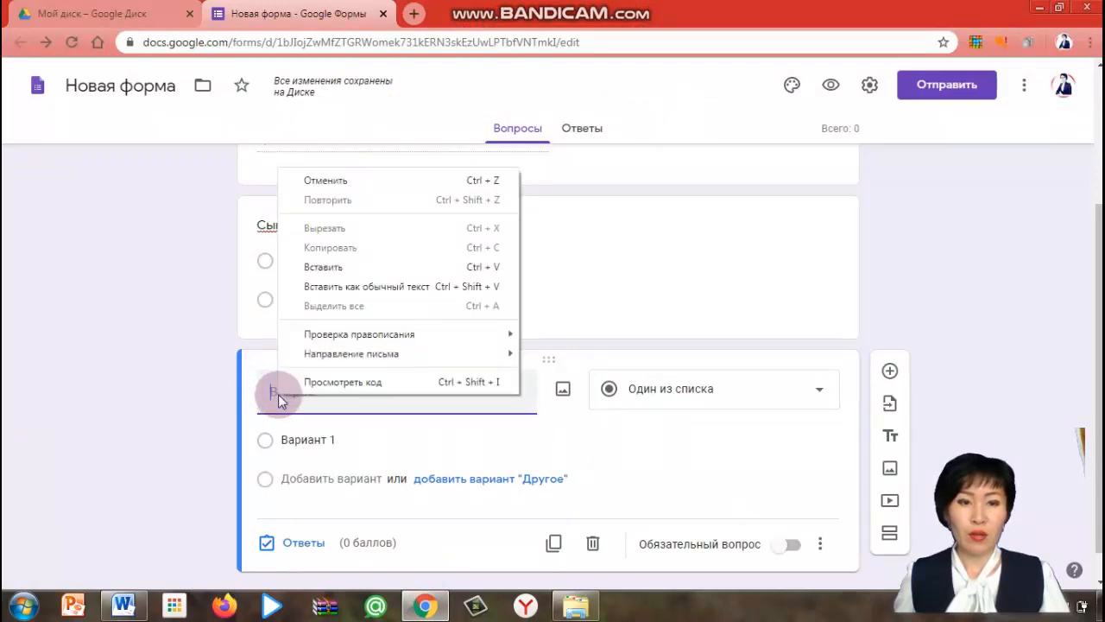
pyautogui.click(320, 268)
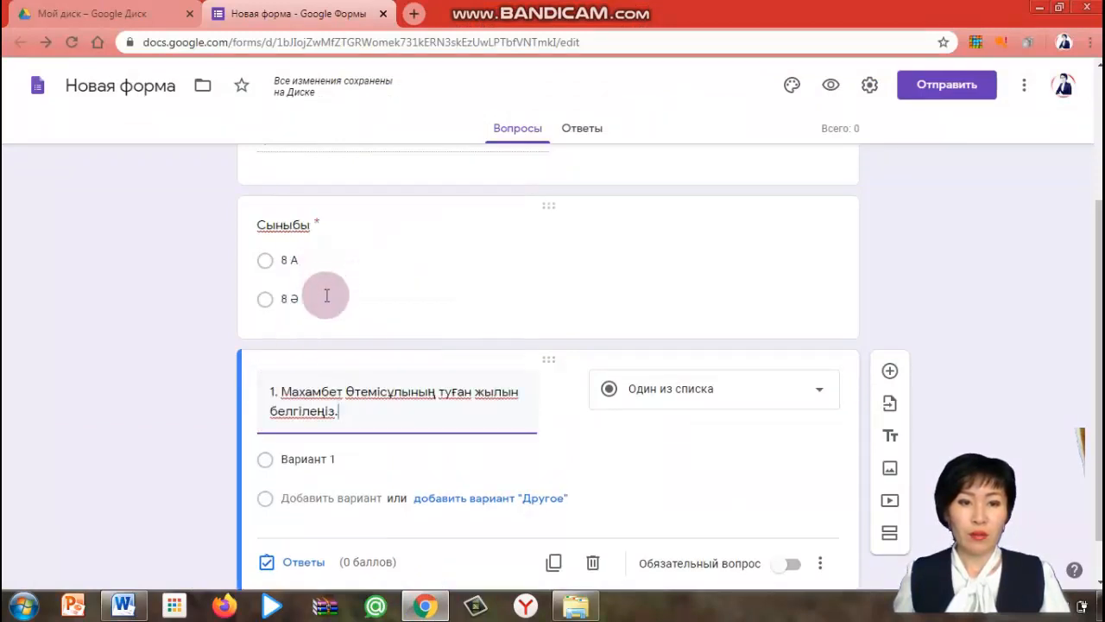
# In Word, copy the five answer options A) to E) of the first question
pyautogui.click(137, 607)
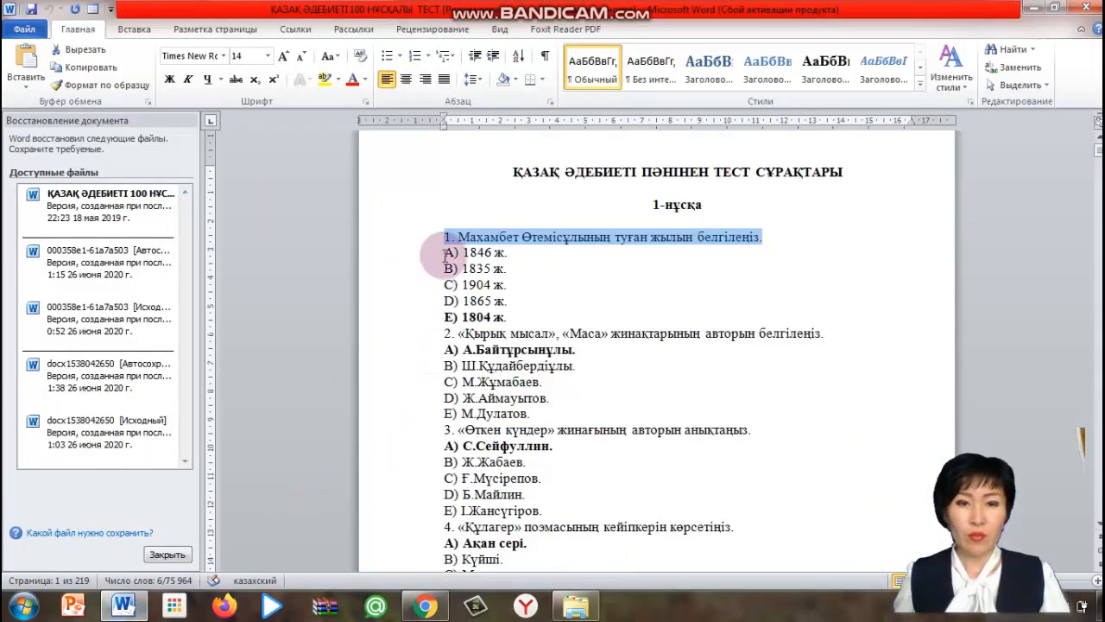
pyautogui.moveTo(446, 253); pyautogui.dragTo(531, 316)
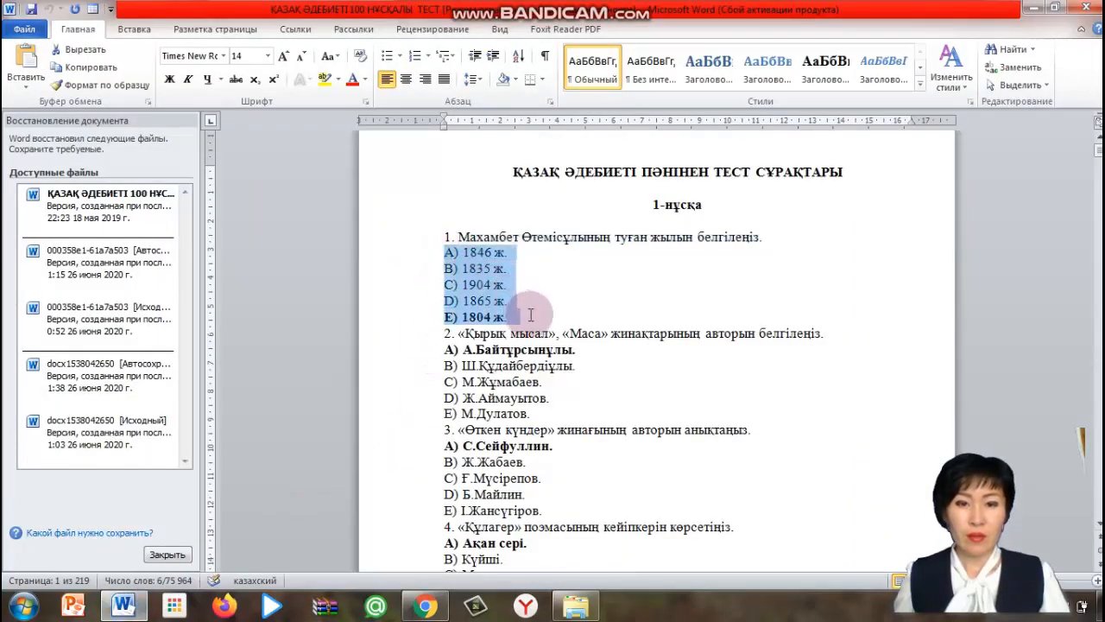
pyautogui.rightClick(495, 301)
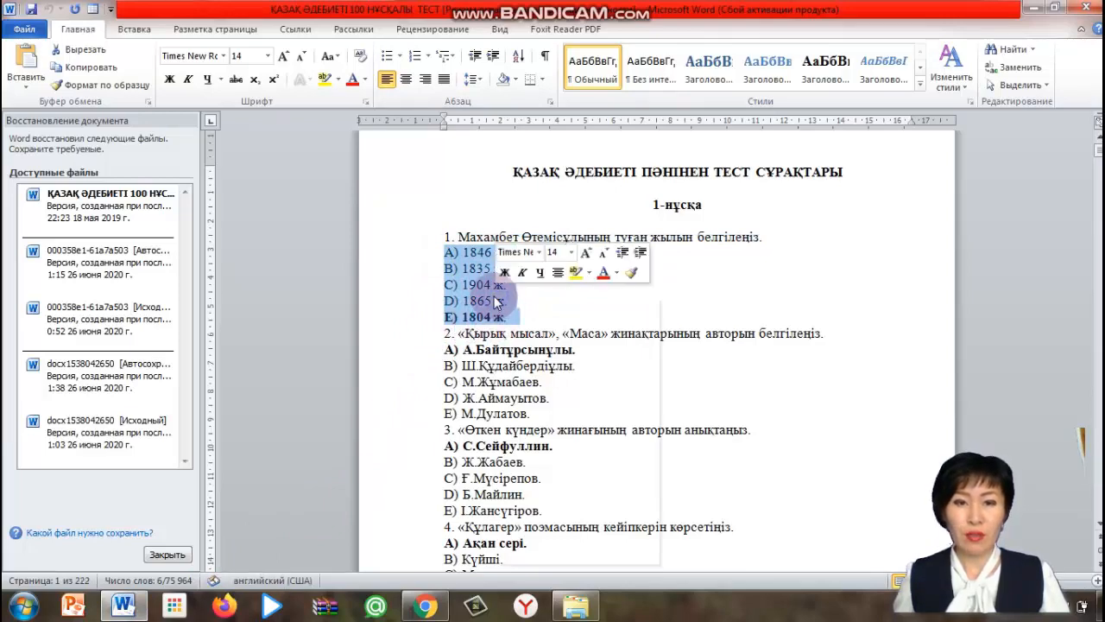
pyautogui.click(545, 324)
# Paste the copied answers into the question's options so they become five separate choices
pyautogui.click(424, 606)
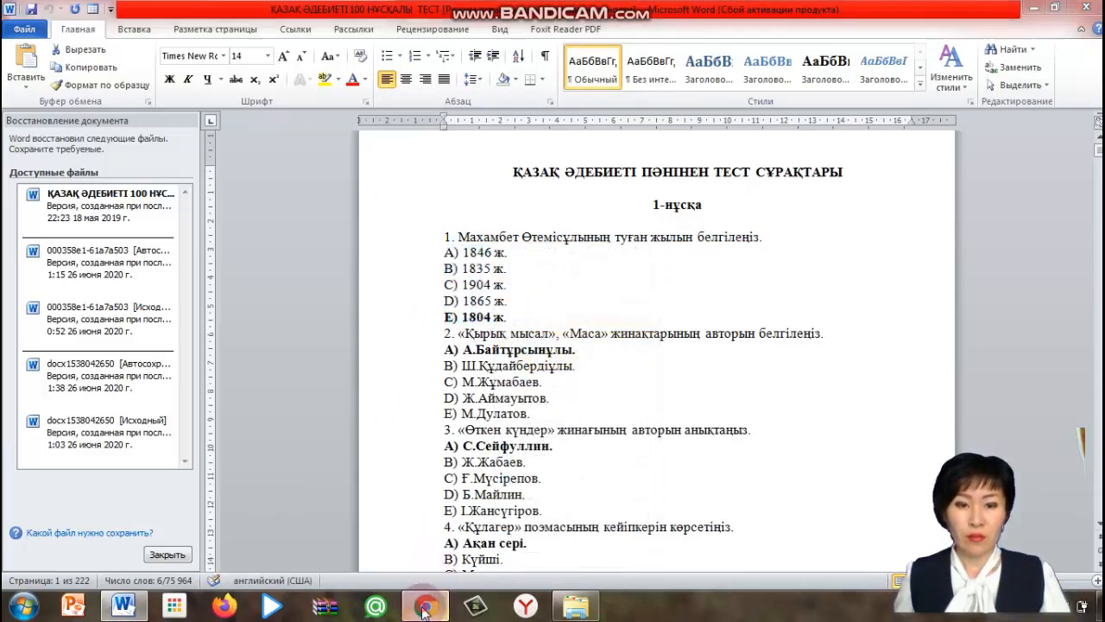
pyautogui.click(276, 384)
pyautogui.click(294, 468)
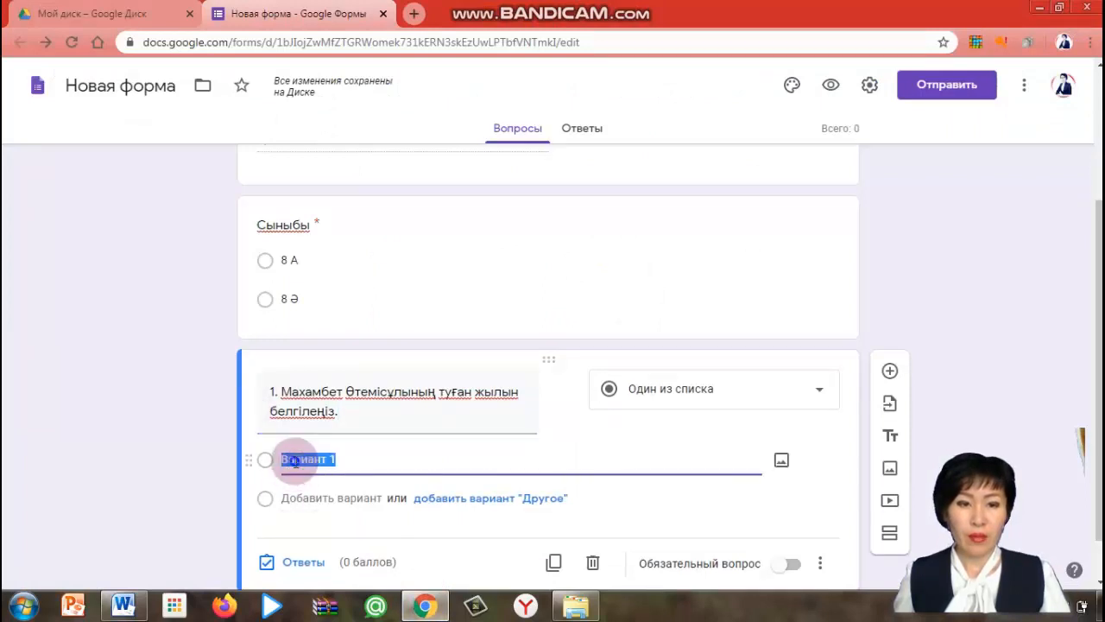
pyautogui.rightClick(294, 459)
pyautogui.click(353, 294)
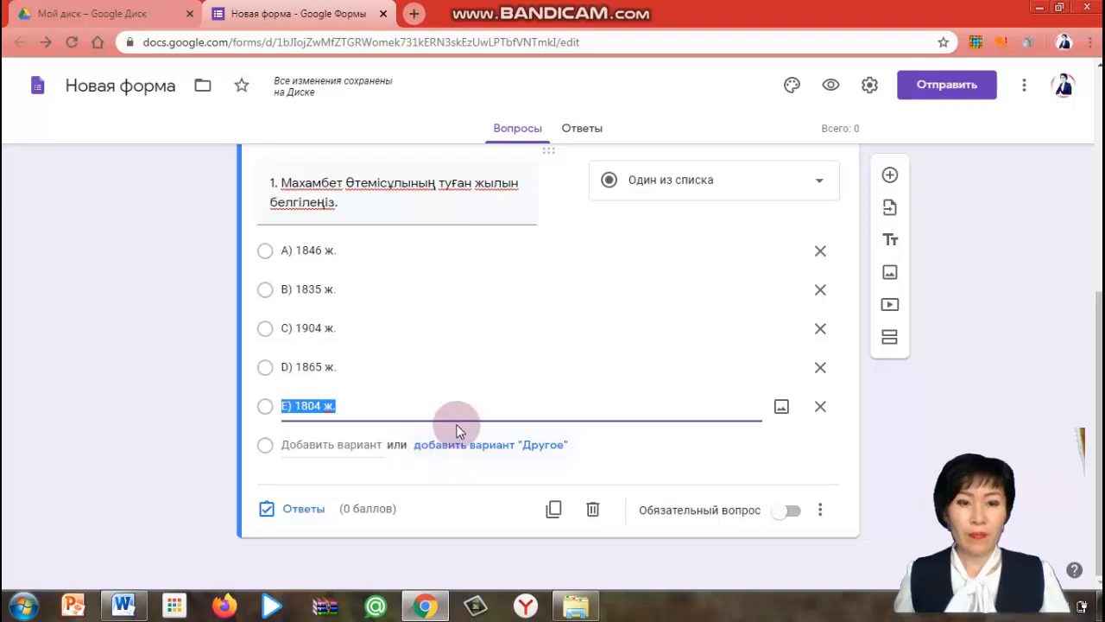
# Open the answer key and mark "E) 1804 ж." as the correct answer
pyautogui.click(304, 512)
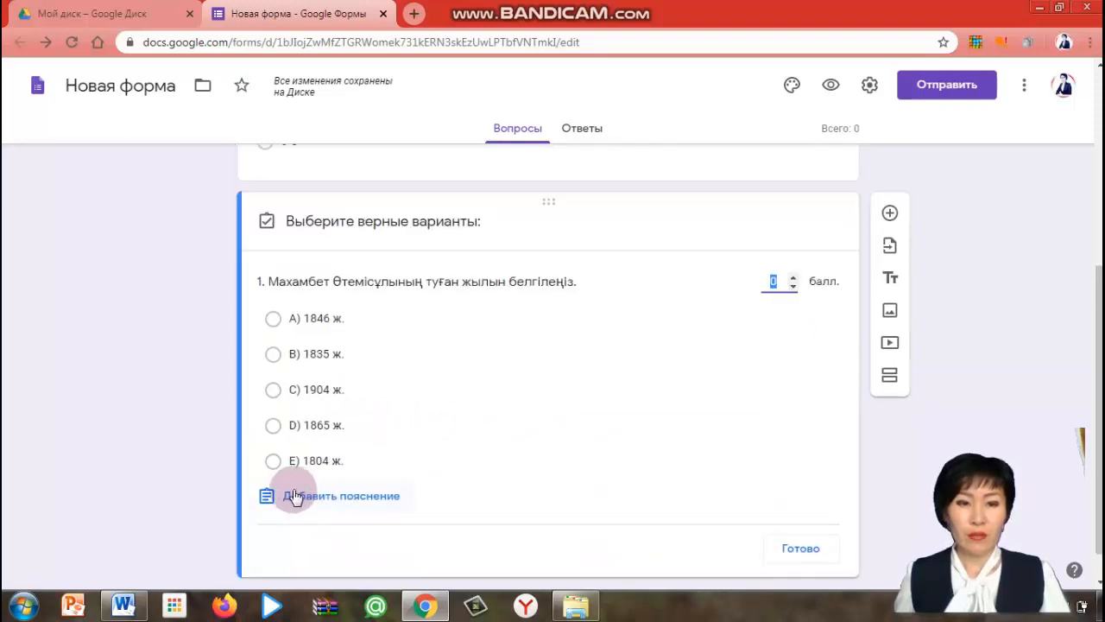
pyautogui.click(274, 464)
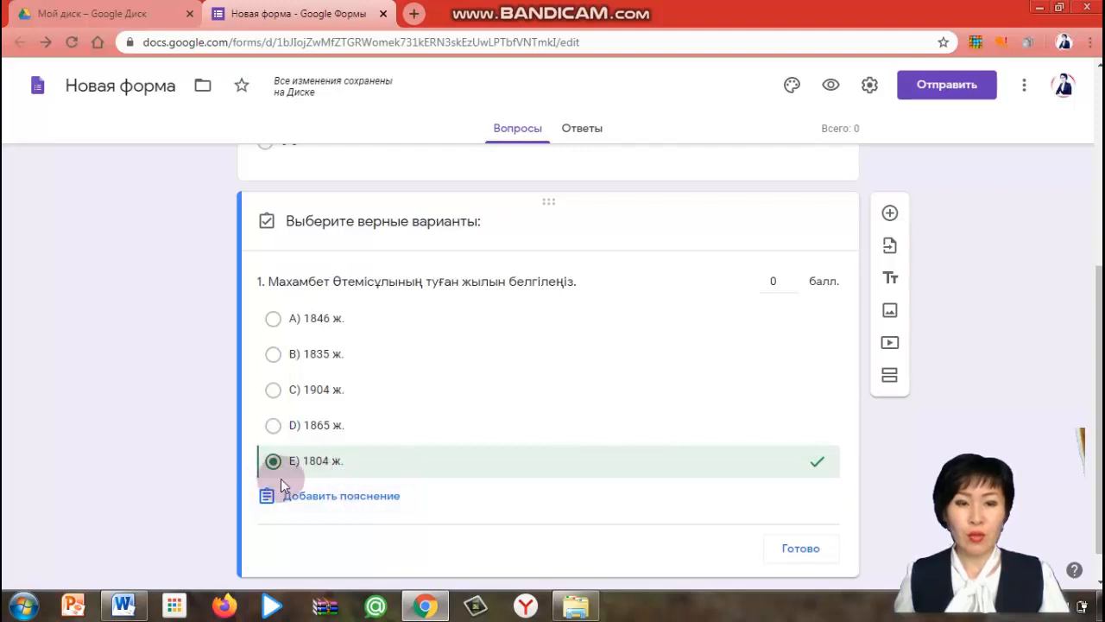
pyautogui.click(334, 499)
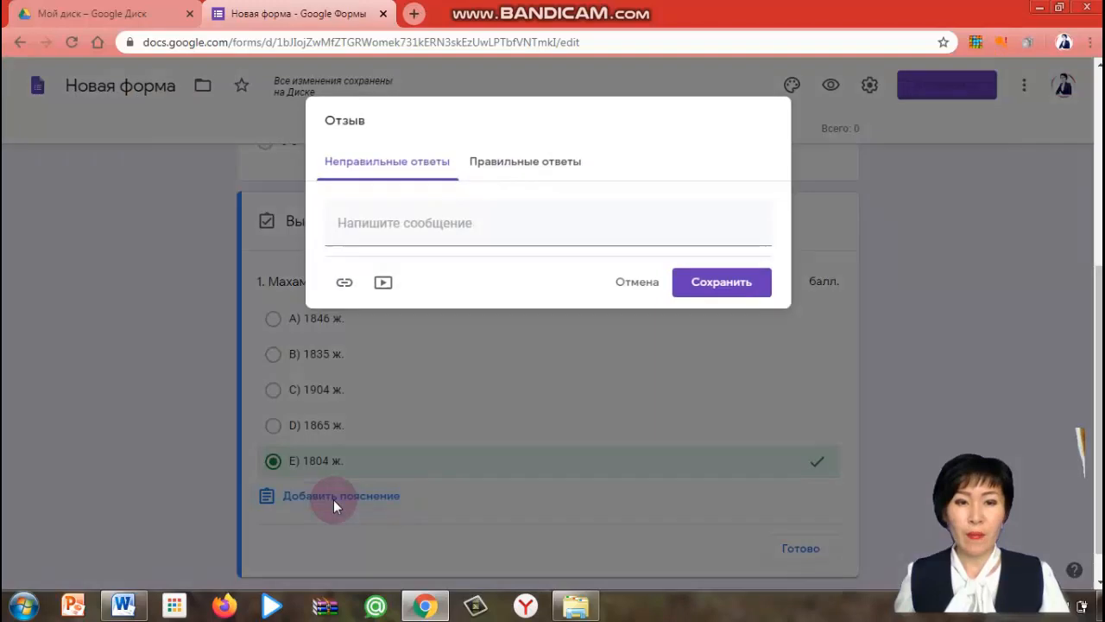
pyautogui.click(543, 167)
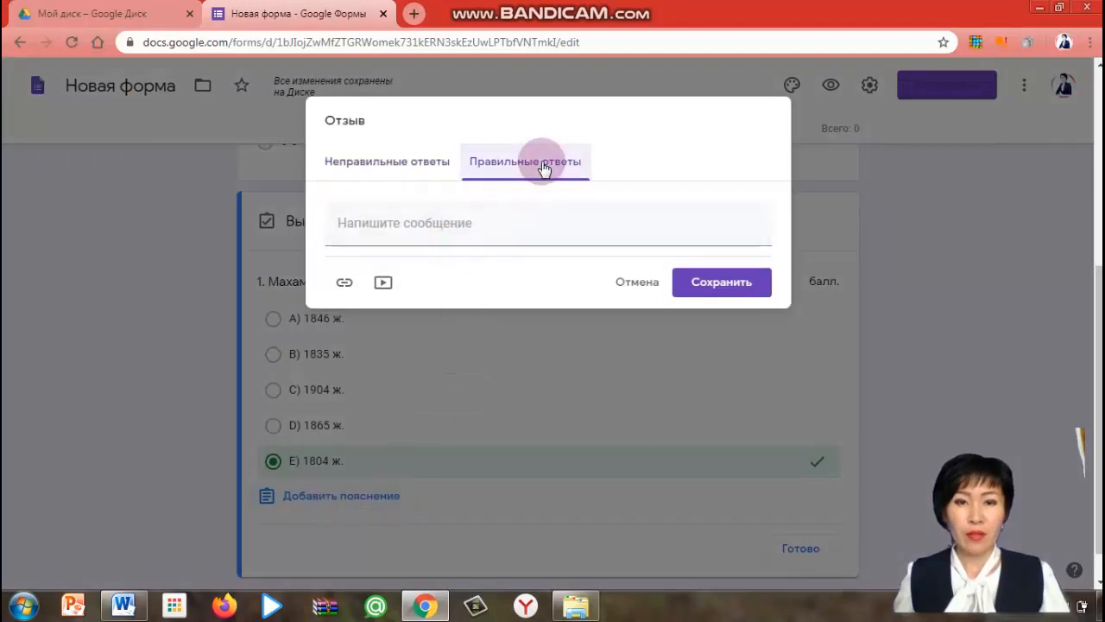
pyautogui.click(722, 283)
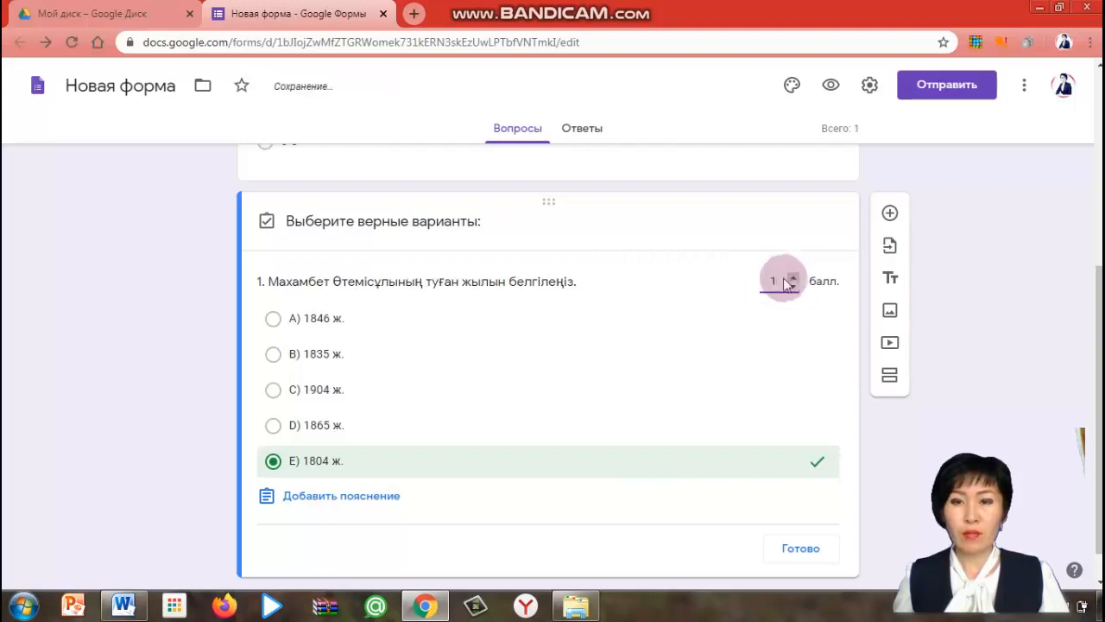
# Set the question's score to 1 point, finish the answer key, and make the question required
pyautogui.click(793, 516)
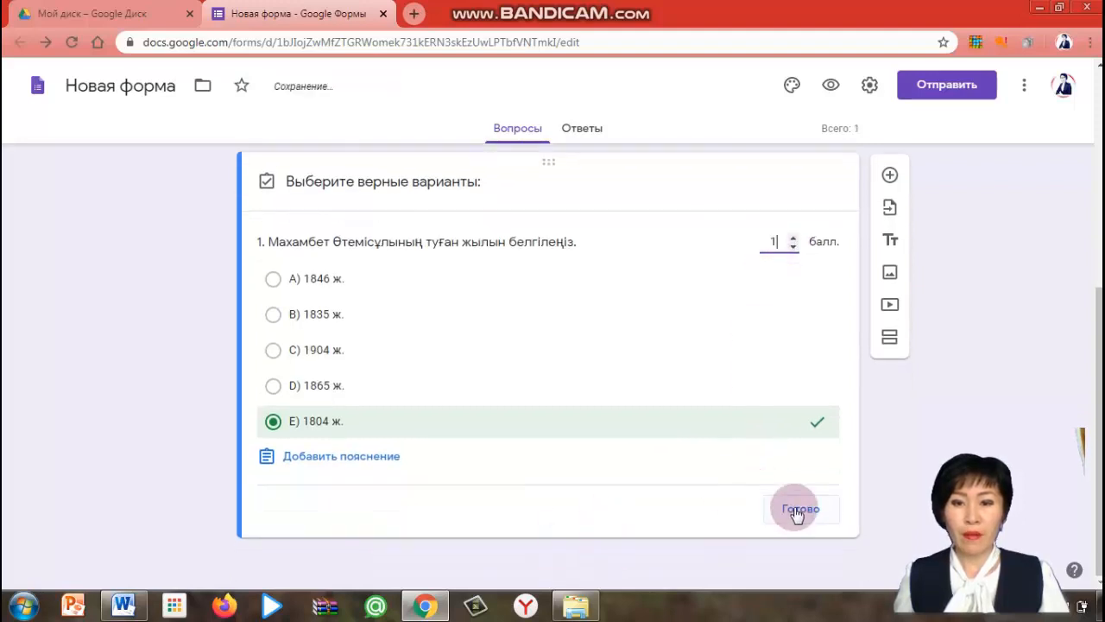
pyautogui.click(793, 516)
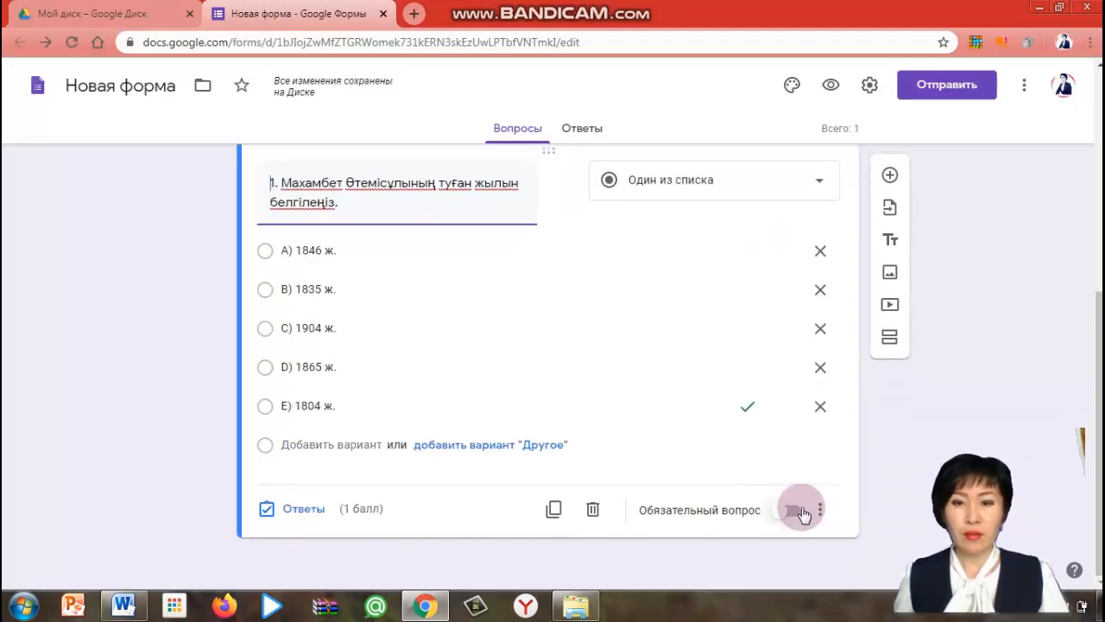
pyautogui.click(795, 514)
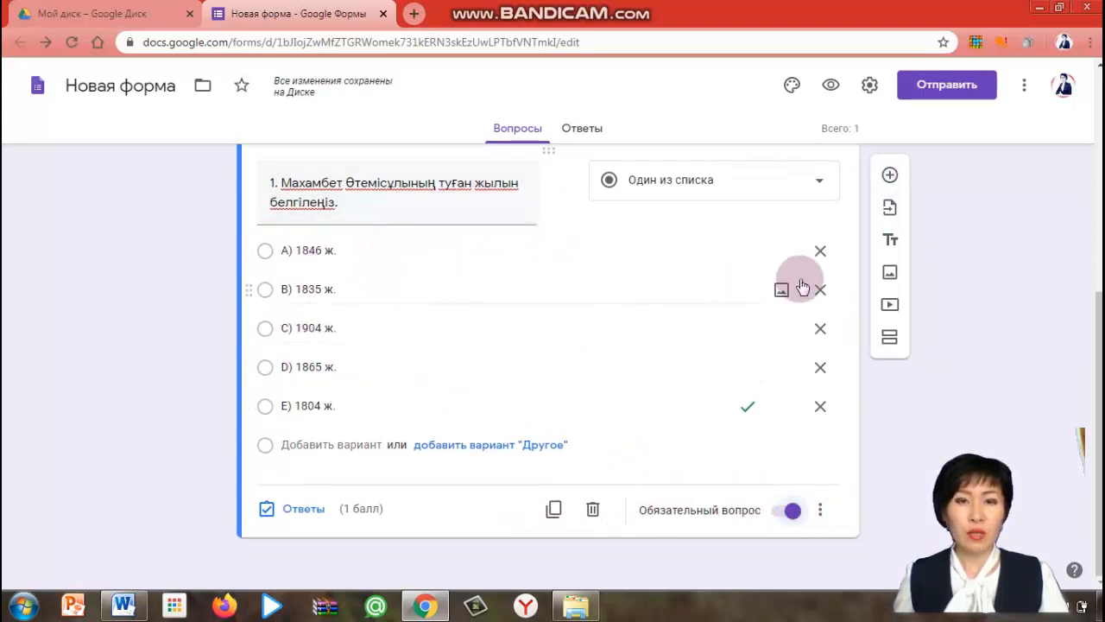
# Add a new question and copy the second test question about «Қырық мысал» and «Маса» from Word
pyautogui.click(890, 178)
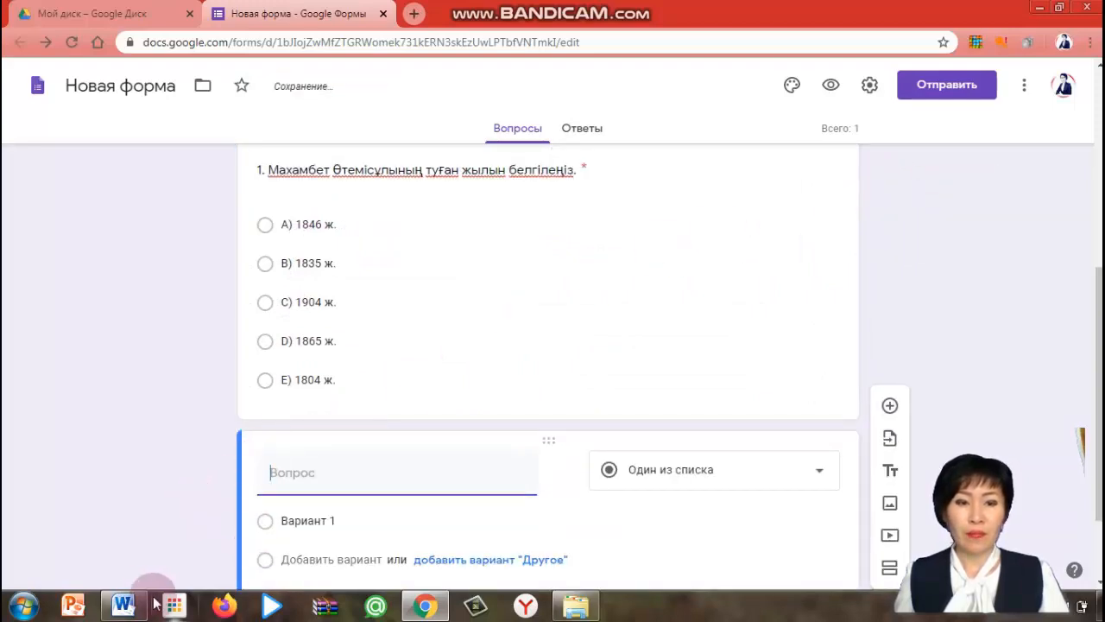
pyautogui.click(121, 604)
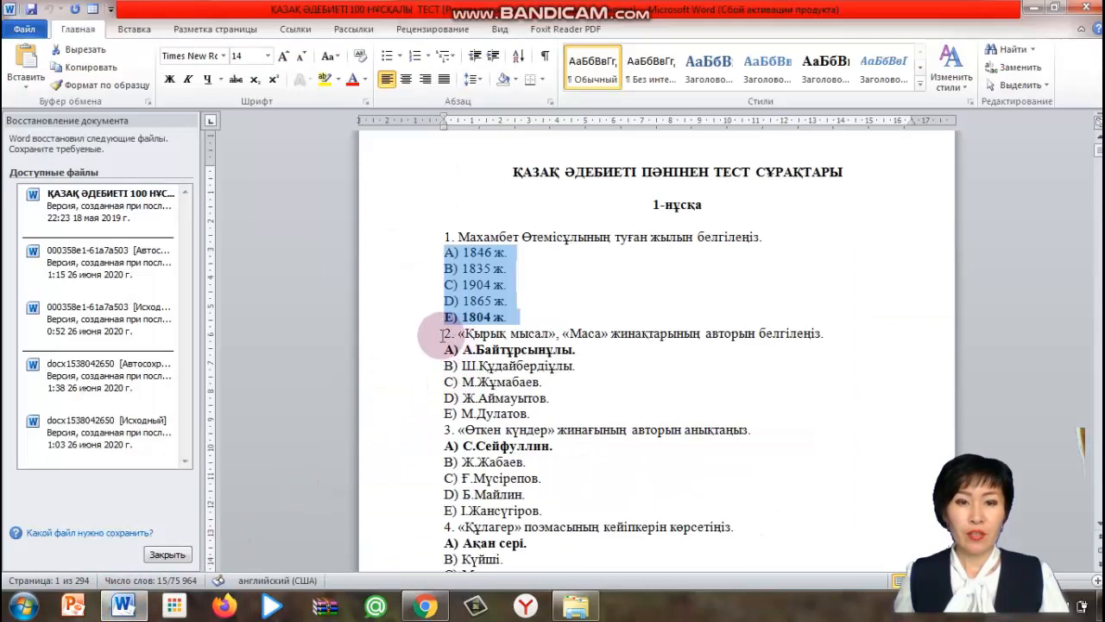
pyautogui.moveTo(443, 334); pyautogui.dragTo(793, 339)
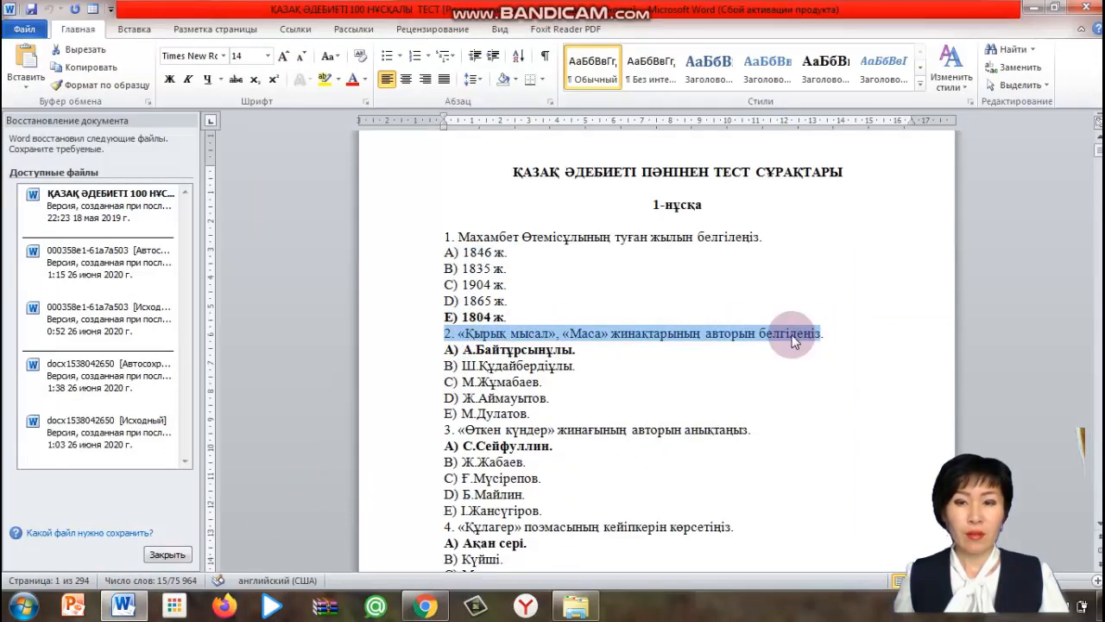
pyautogui.rightClick(793, 339)
pyautogui.click(868, 91)
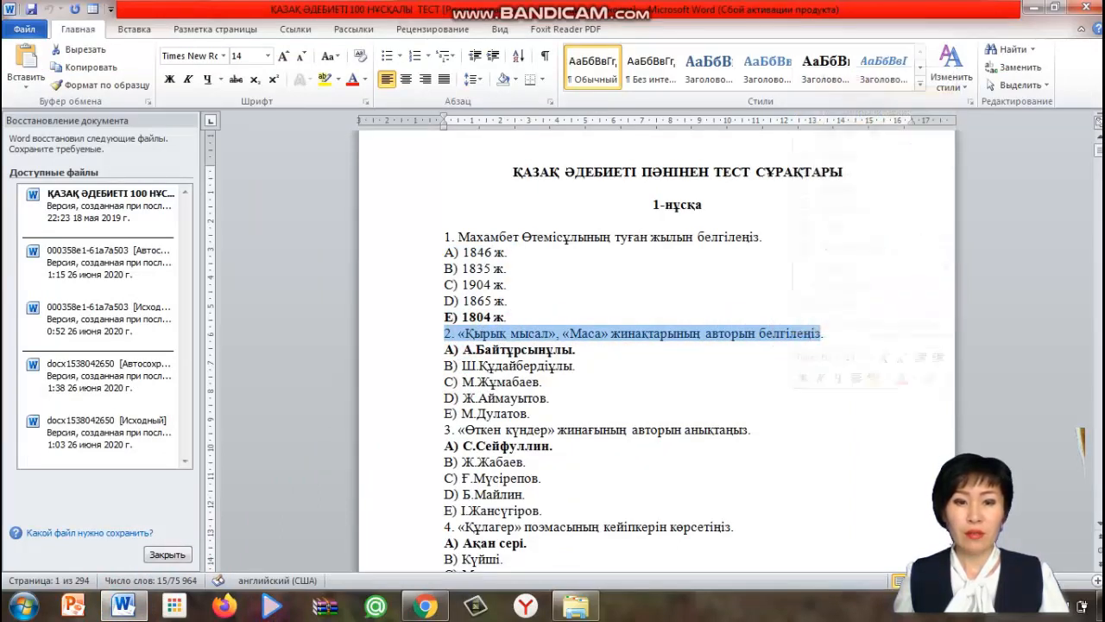
# Paste the copied second question as the new question's title in the form
pyautogui.click(424, 606)
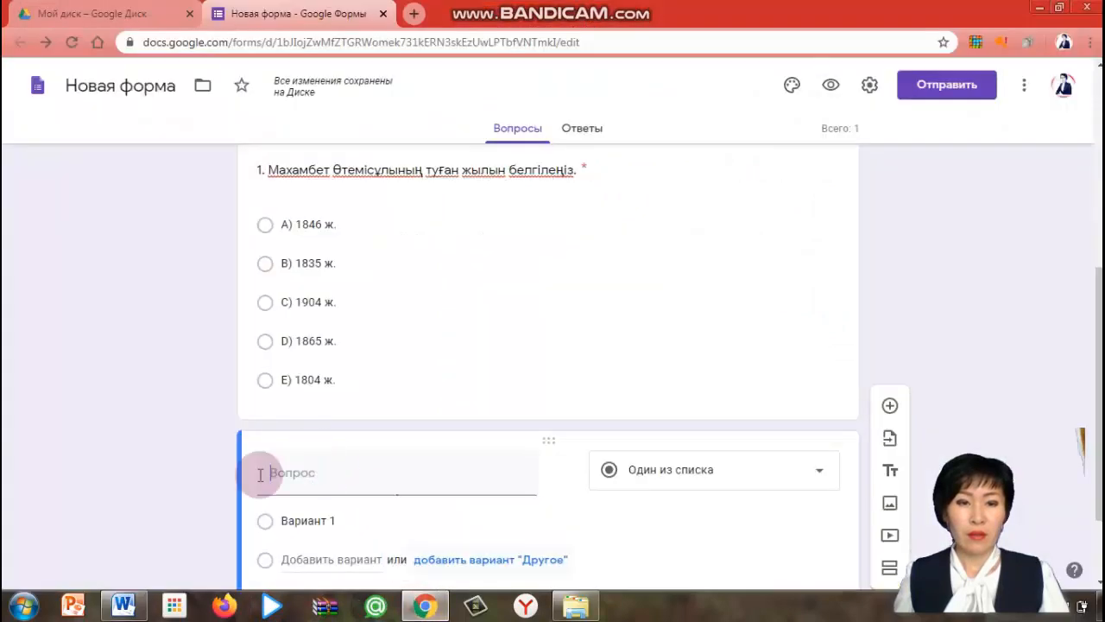
pyautogui.click(279, 473)
pyautogui.rightClick(279, 473)
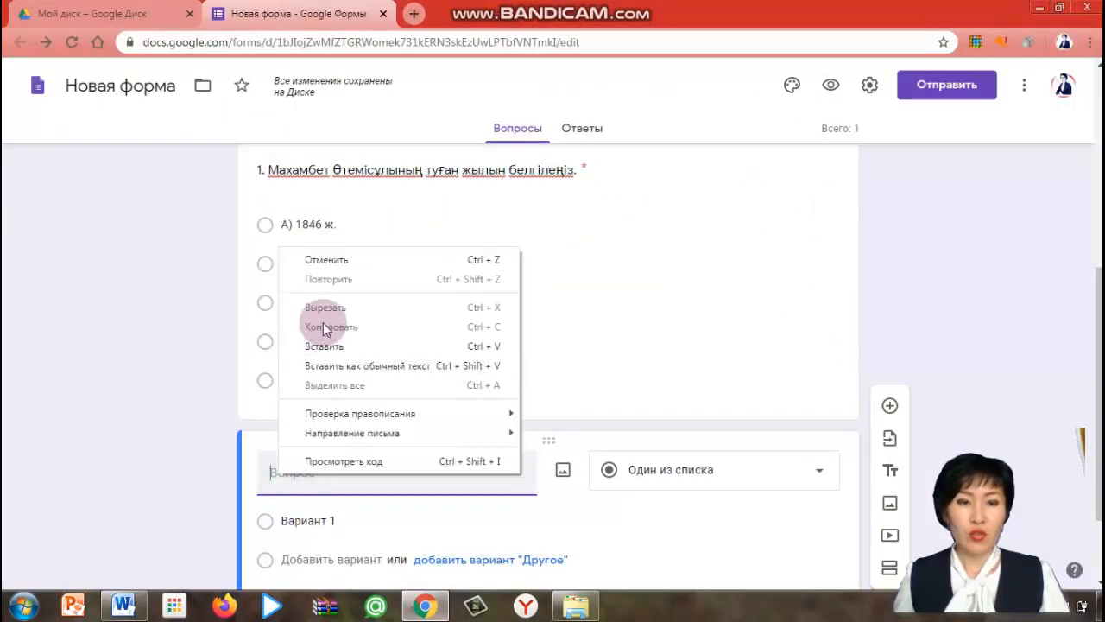
pyautogui.click(328, 354)
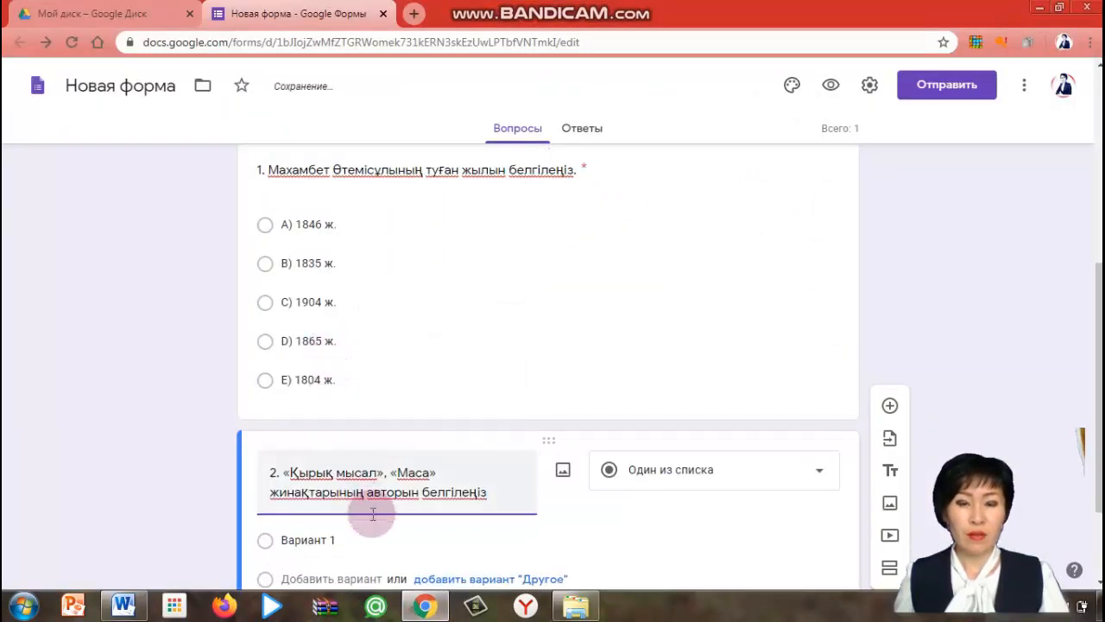
# Copy the five answer options of the second test question from the Word document
pyautogui.scroll(-2, 328, 475)
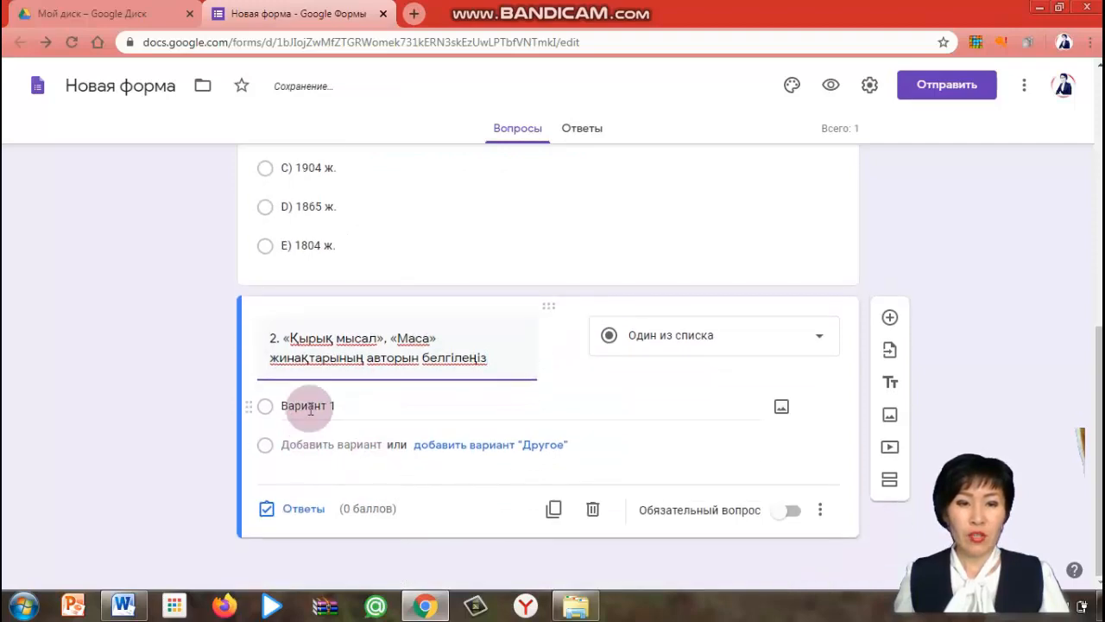
pyautogui.click(123, 607)
pyautogui.moveTo(442, 350); pyautogui.dragTo(493, 420)
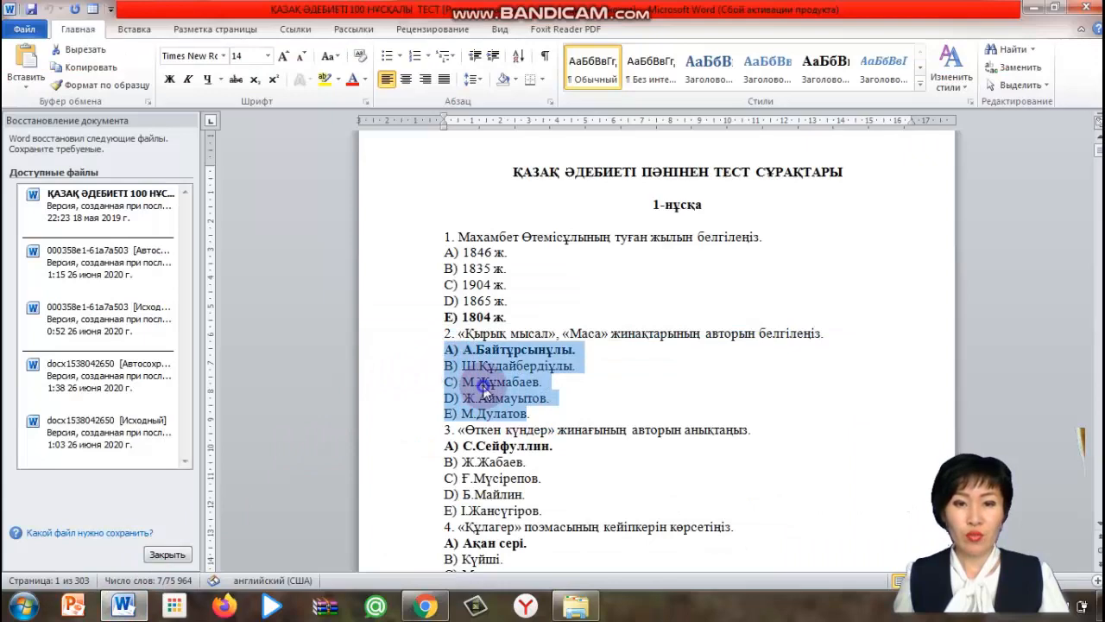
pyautogui.rightClick(481, 397)
pyautogui.click(570, 145)
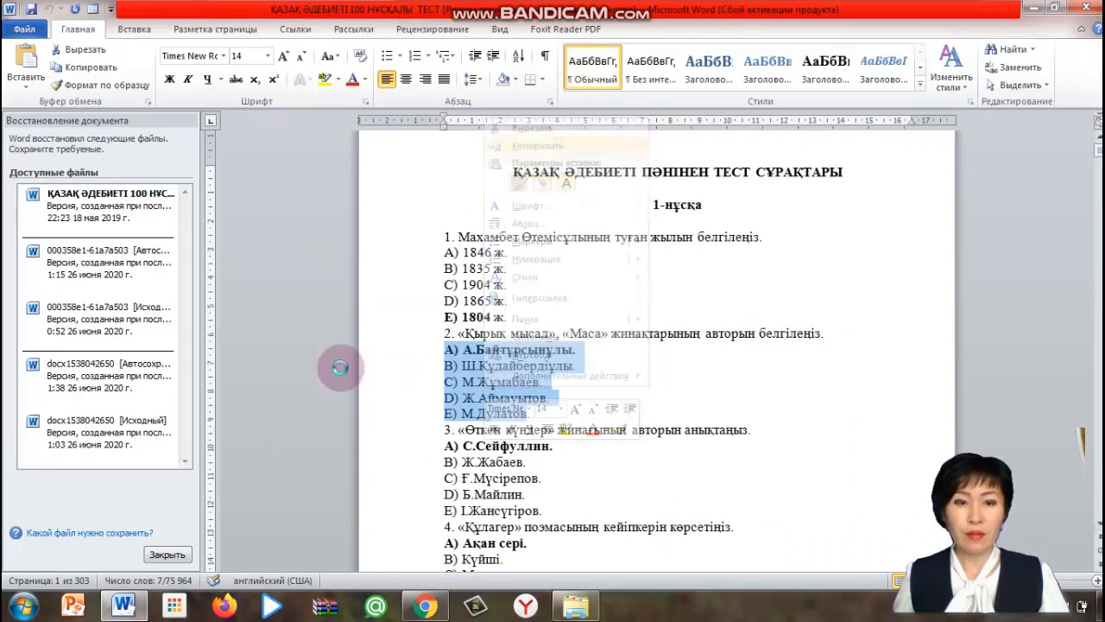
pyautogui.click(420, 610)
# Paste the copied options into the second question's answer choices in the form
pyautogui.click(283, 400)
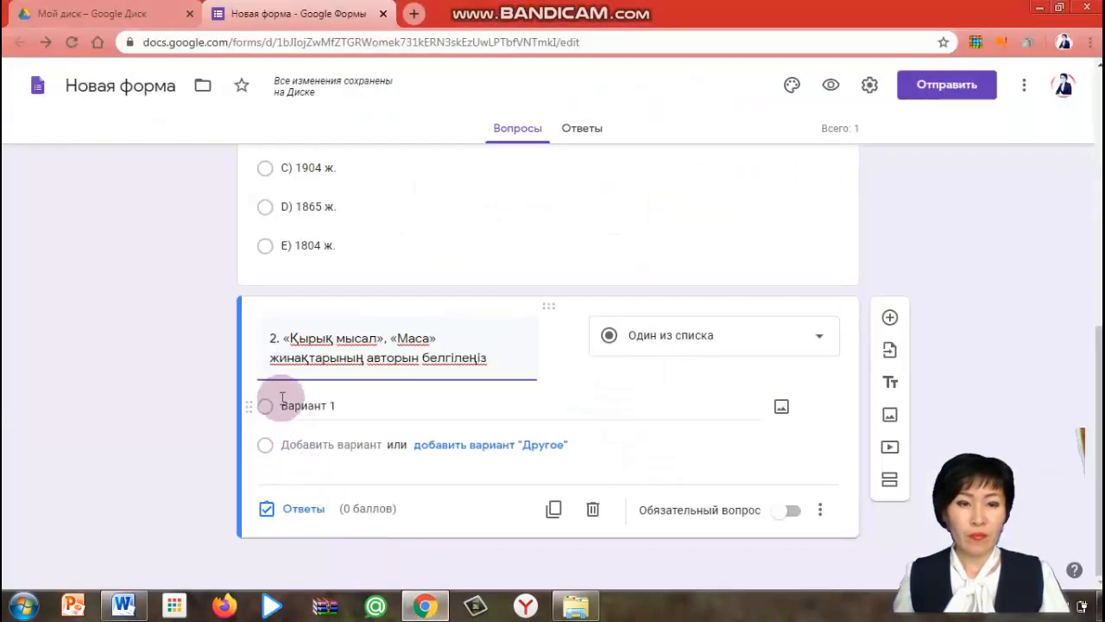
pyautogui.rightClick(283, 402)
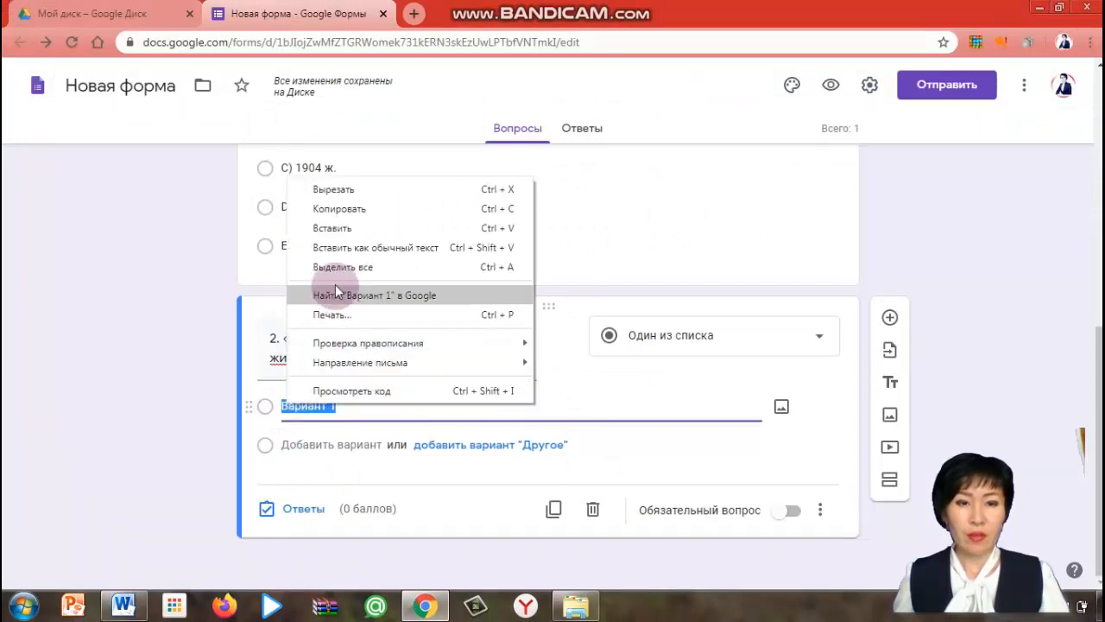
pyautogui.click(343, 232)
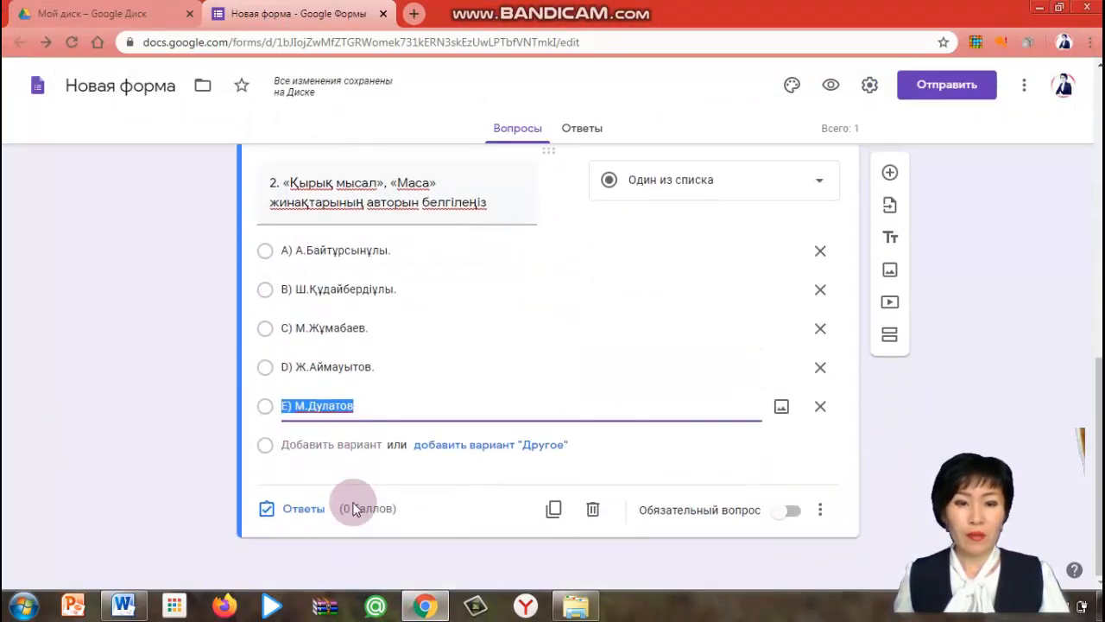
# Open the answer key and mark "A) А.Байтұрсынұлы." as the correct answer
pyautogui.click(299, 510)
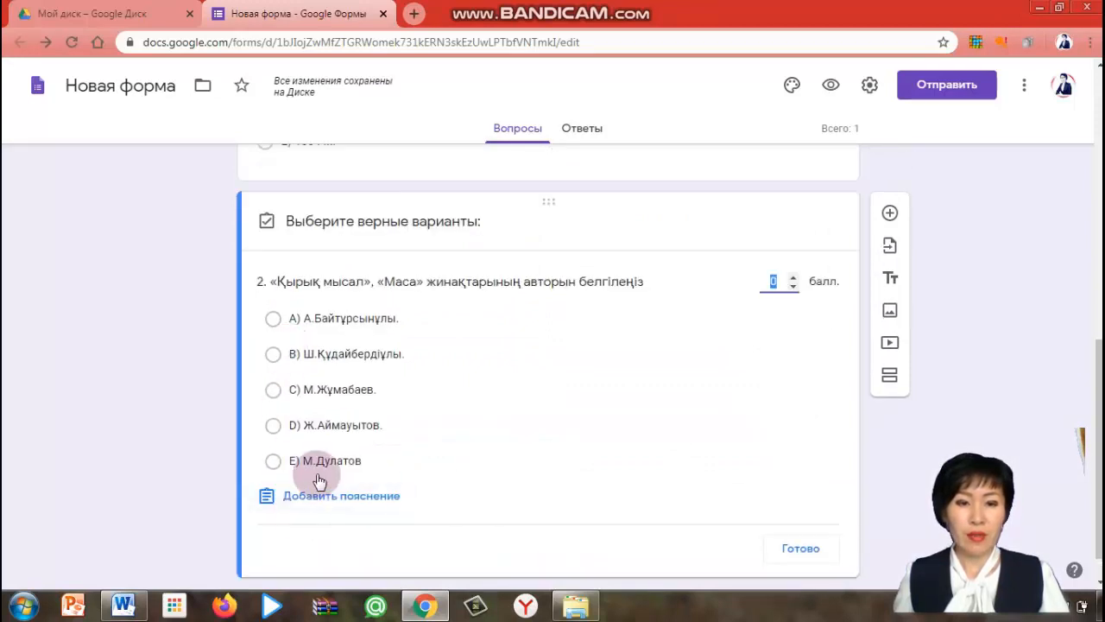
pyautogui.click(275, 318)
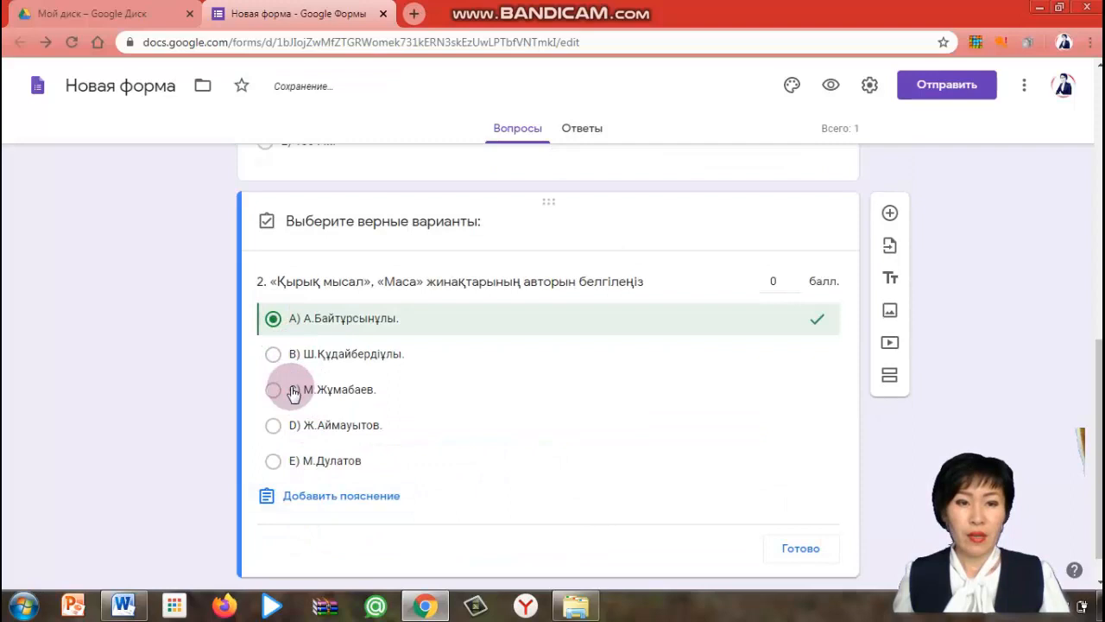
pyautogui.click(350, 498)
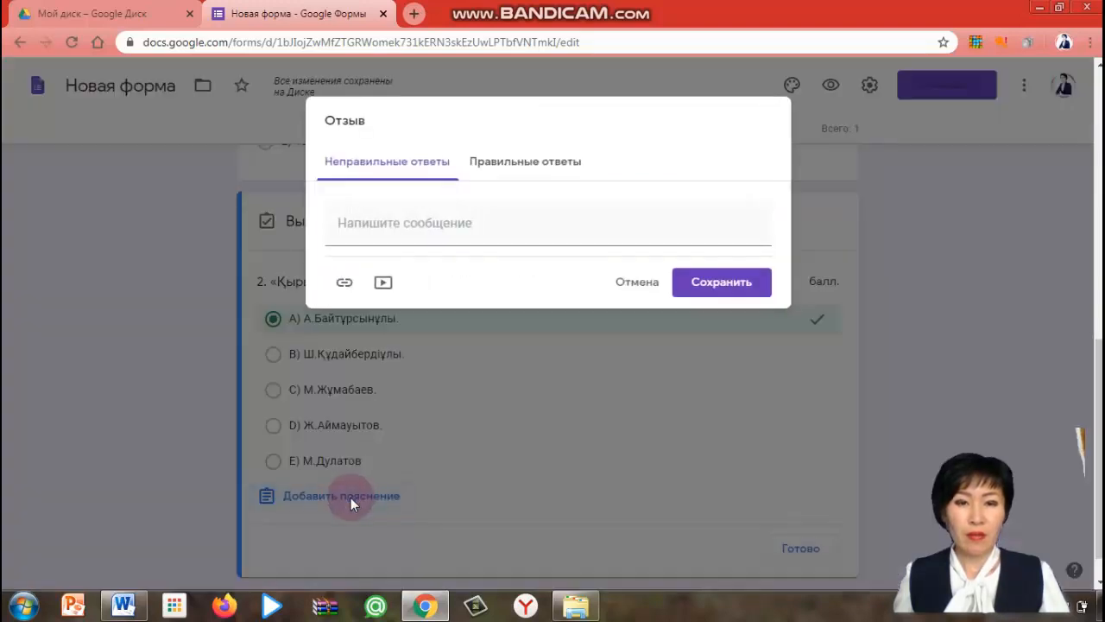
pyautogui.click(554, 164)
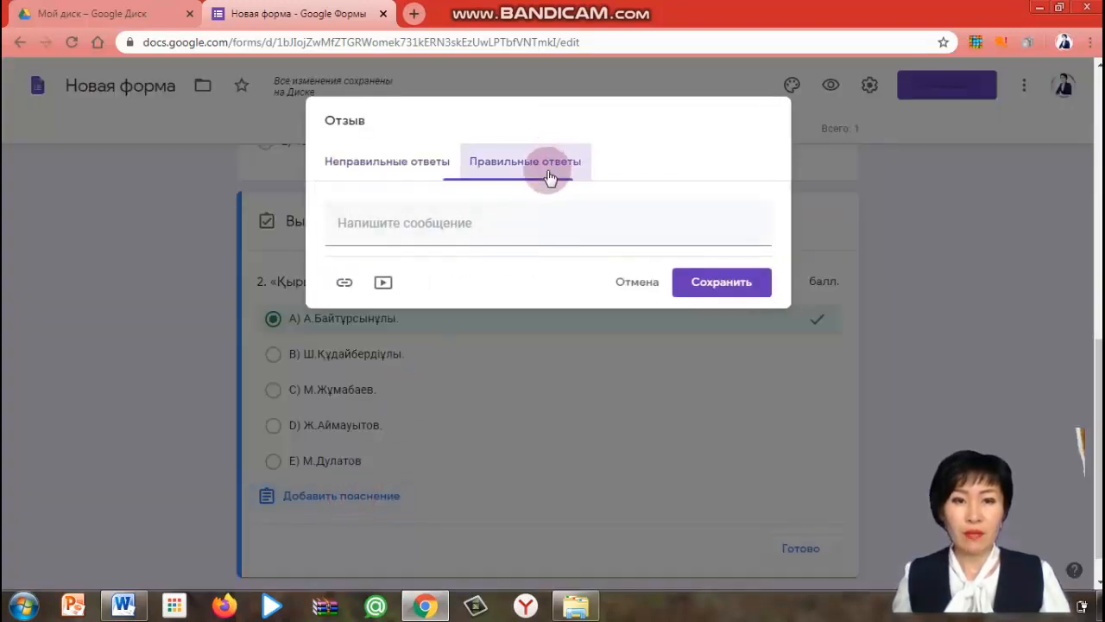
pyautogui.click(722, 283)
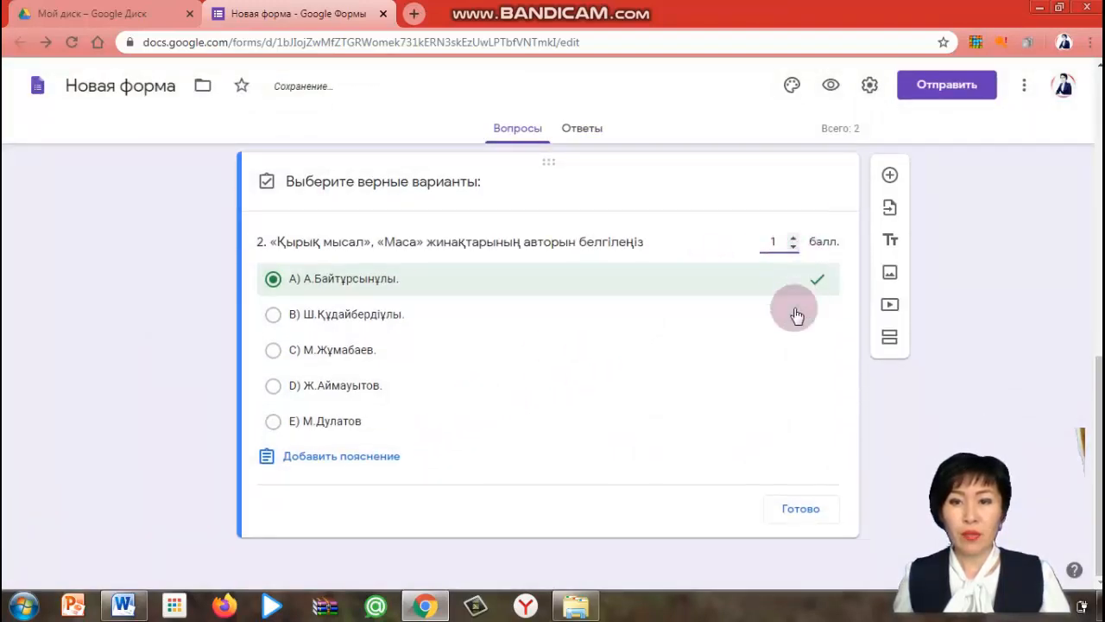
# Finish the answer key with a score of 1 point and make the second question required
pyautogui.click(808, 510)
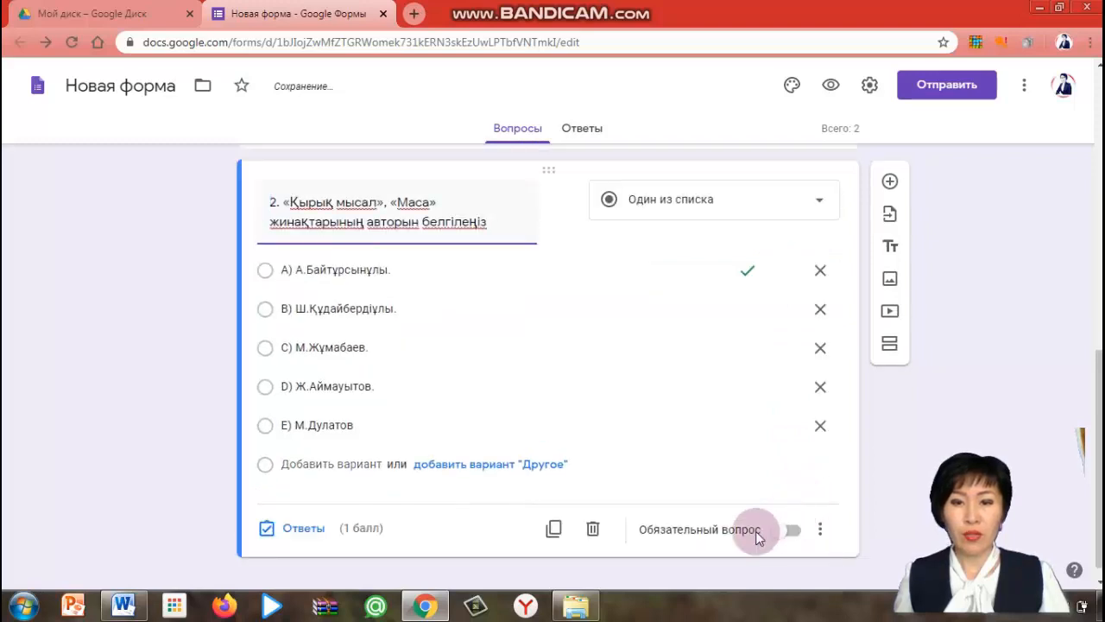
pyautogui.click(796, 532)
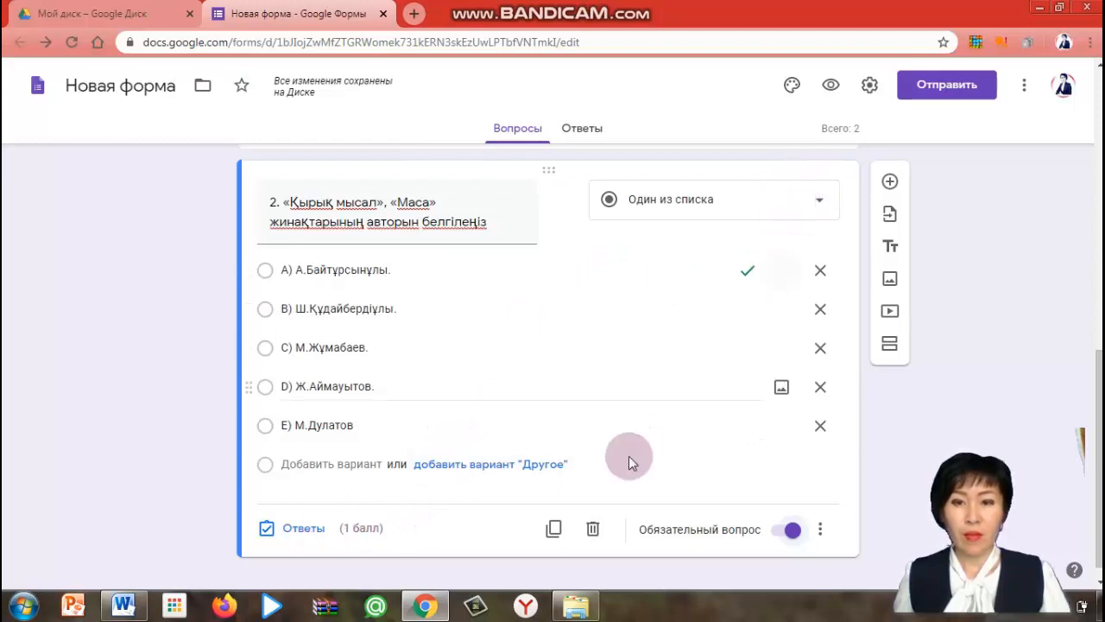
pyautogui.click(819, 205)
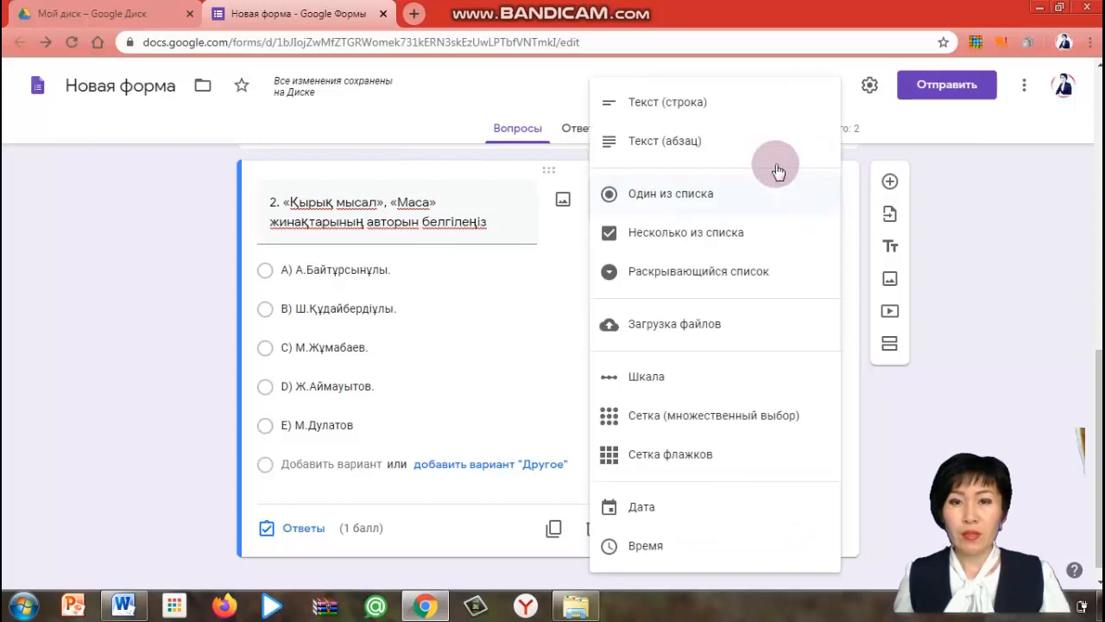
pyautogui.click(649, 200)
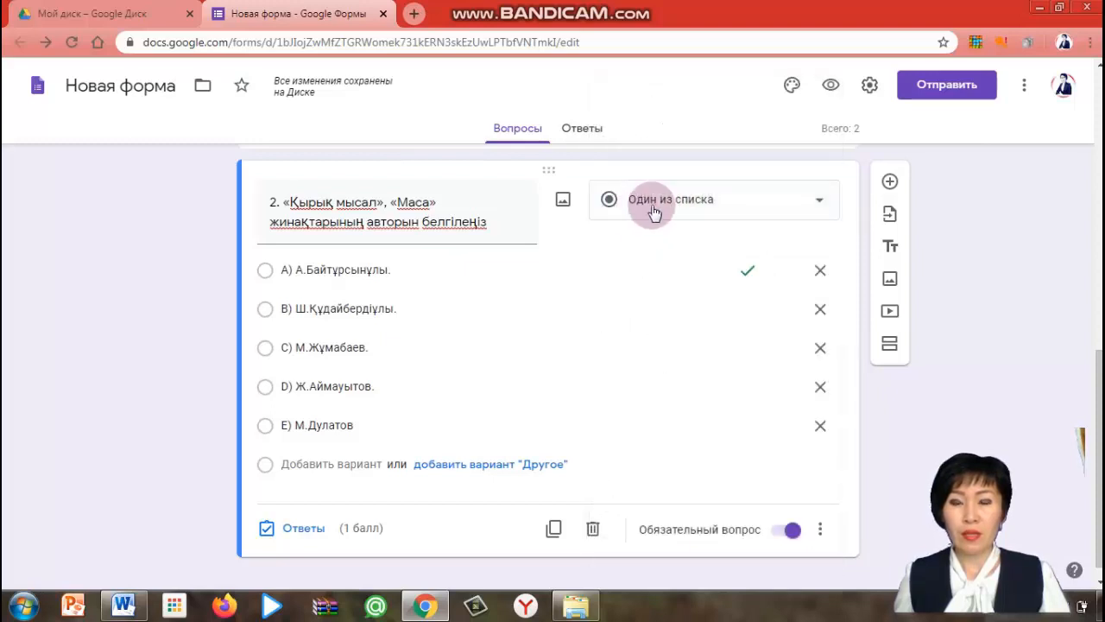
pyautogui.scroll(-1, 660, 315)
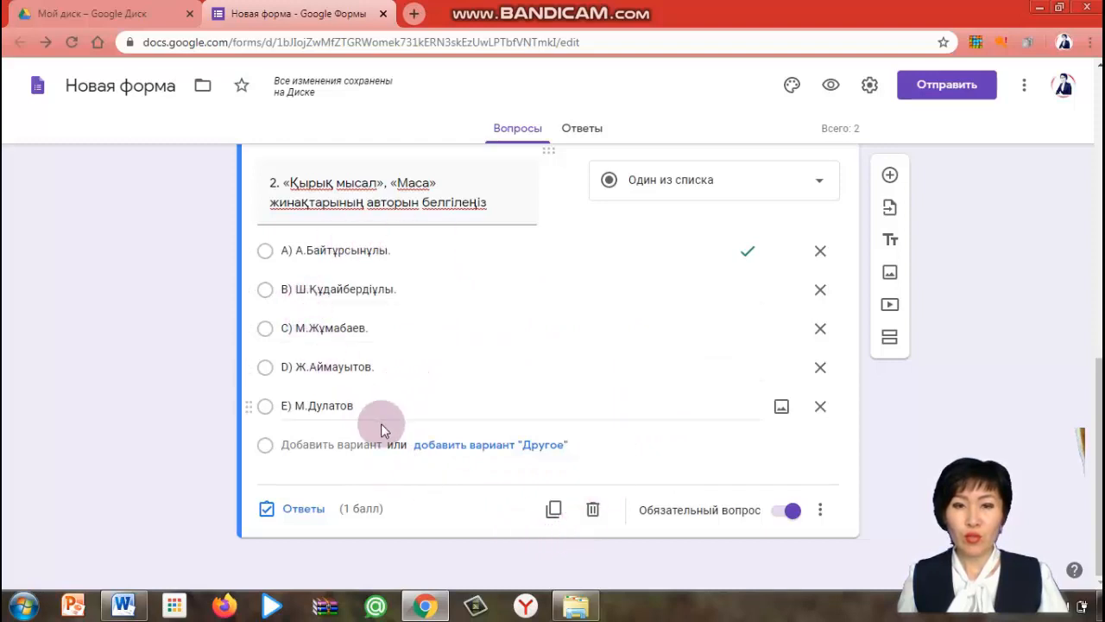
# Add a new question titled "Эссе жаз" and change its type to paragraph text
pyautogui.click(890, 176)
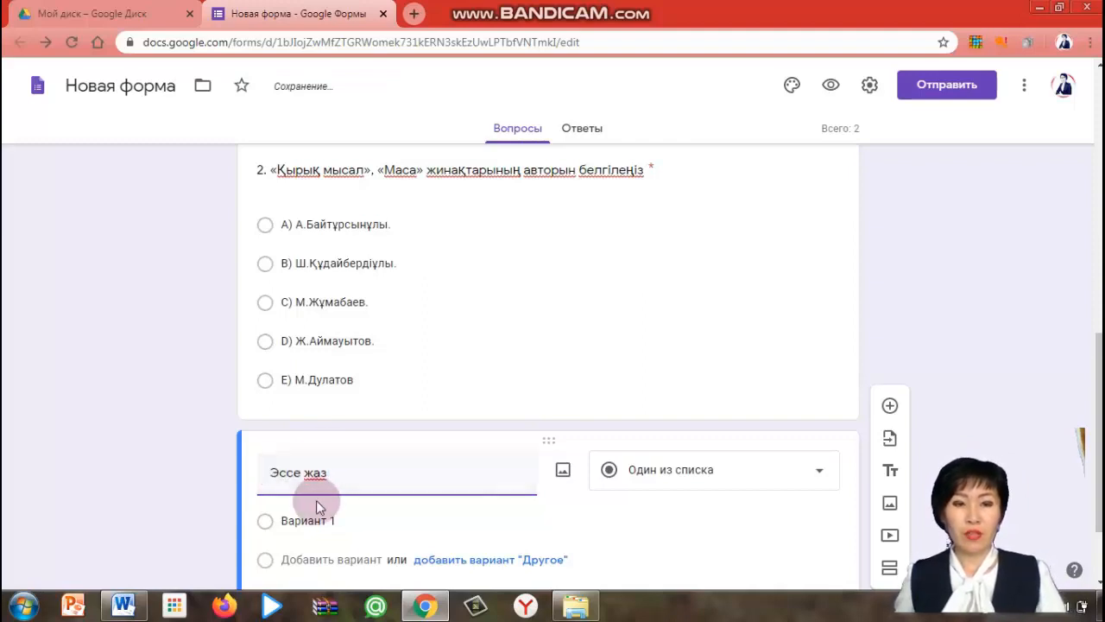
pyautogui.scroll(-1, 360, 506)
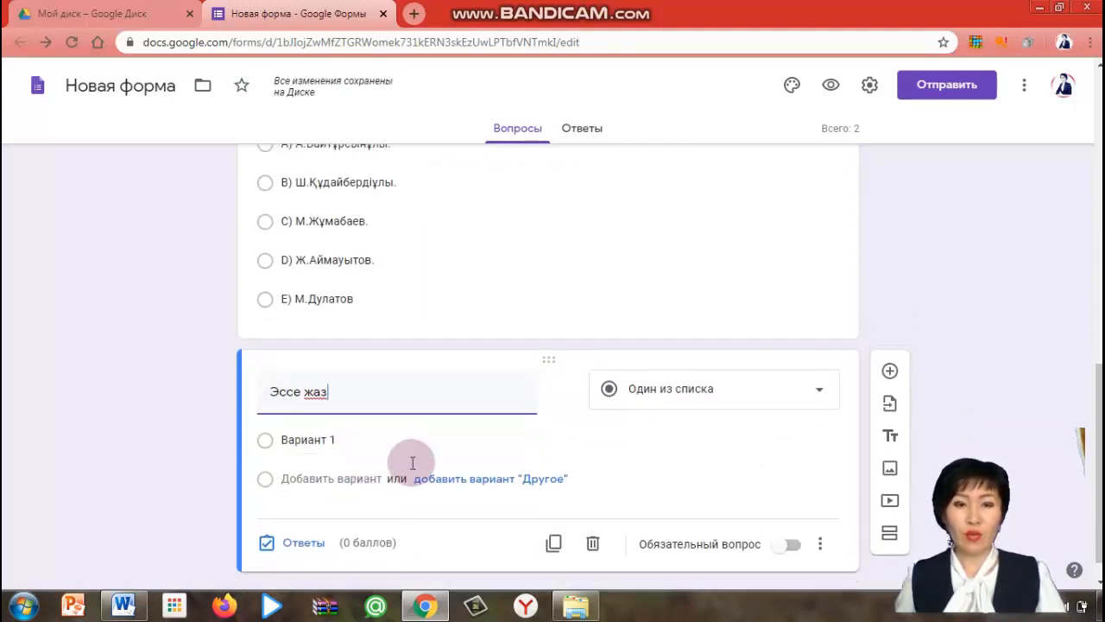
pyautogui.click(821, 395)
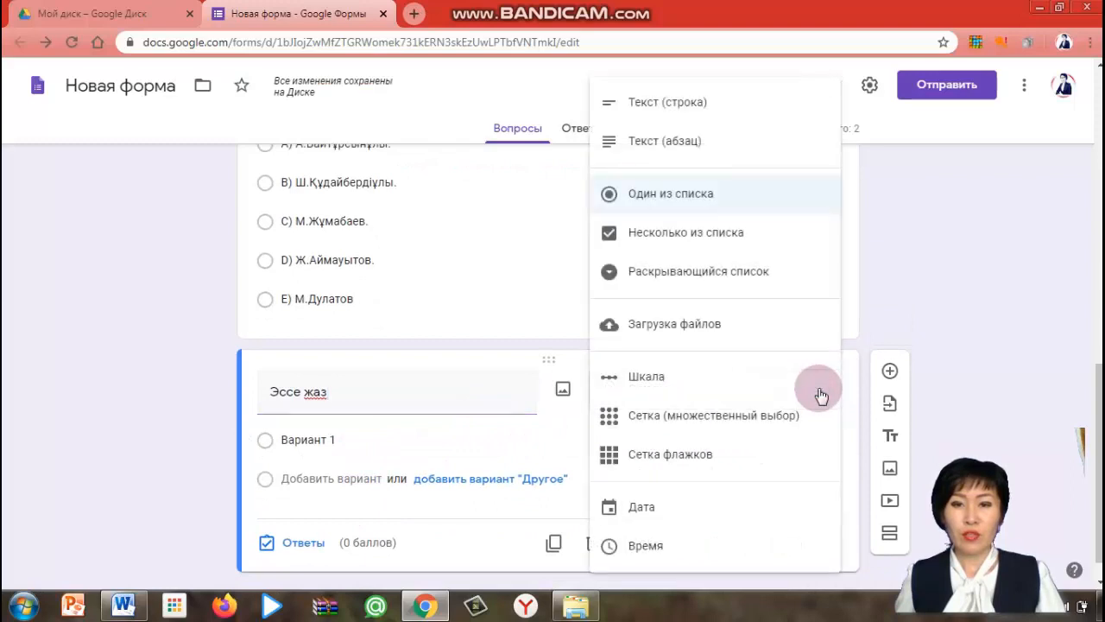
pyautogui.click(717, 142)
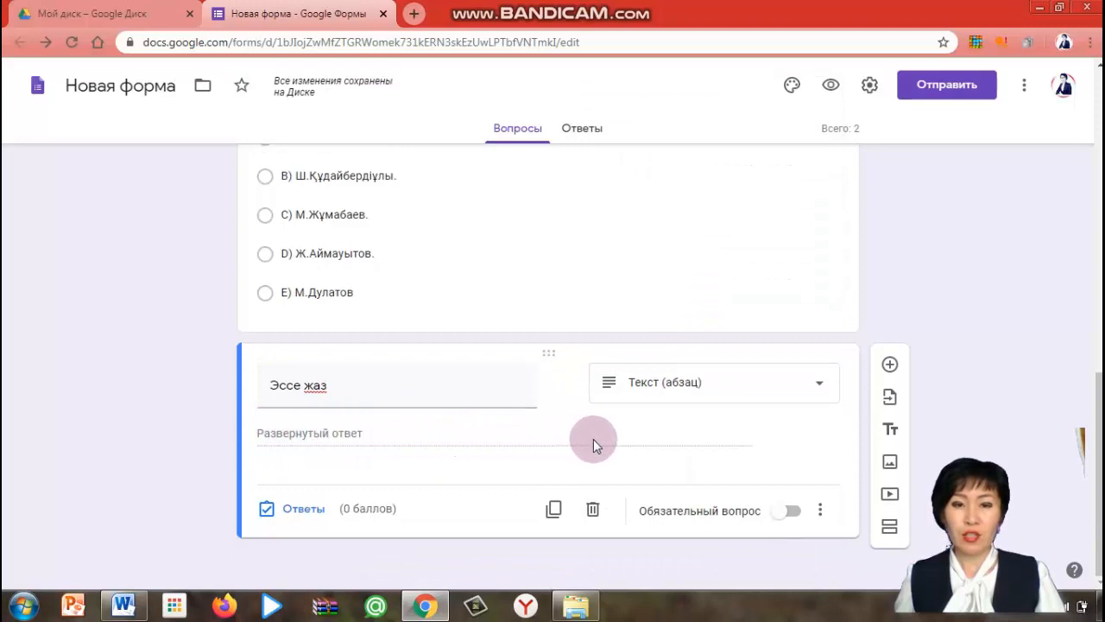
# Set the essay question's score to 3 points in the answer key and make it required
pyautogui.click(304, 511)
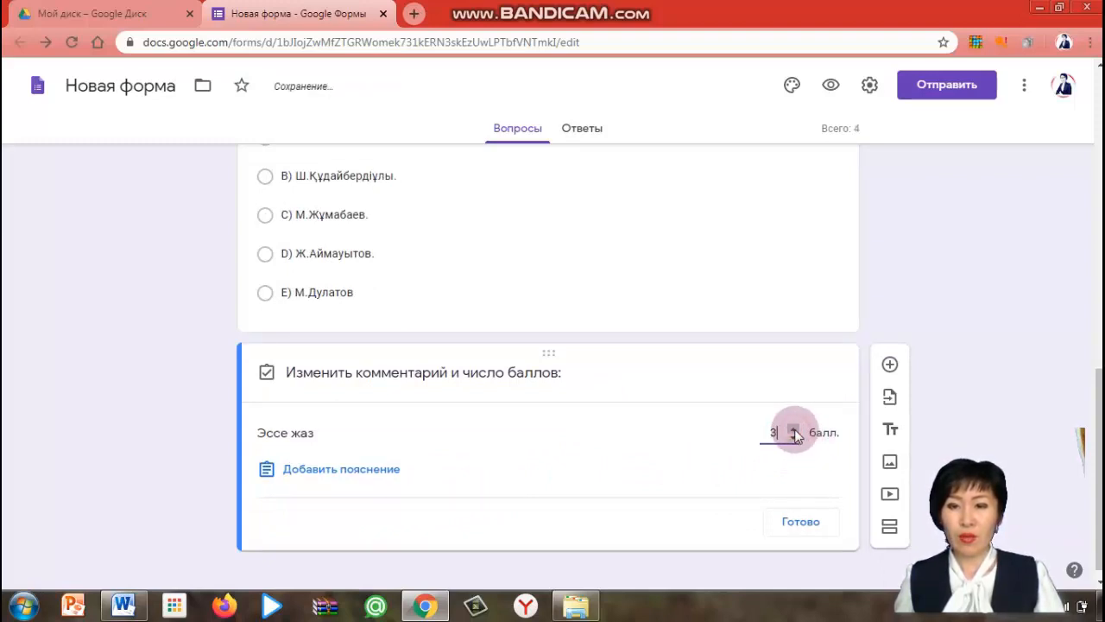
pyautogui.click(802, 523)
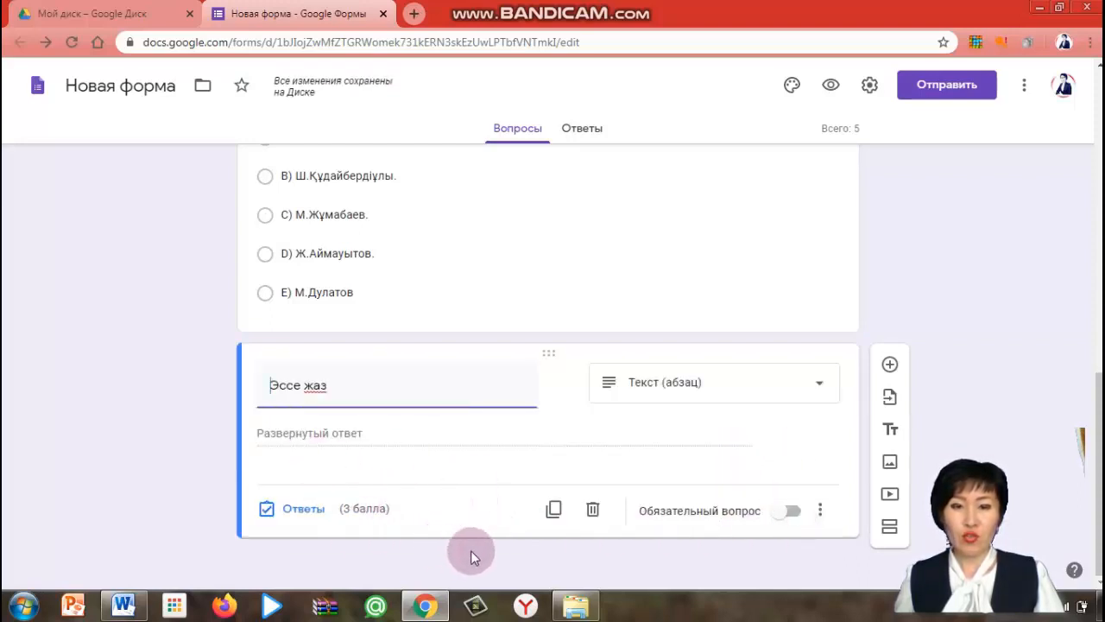
pyautogui.click(801, 513)
pyautogui.click(790, 514)
pyautogui.click(792, 513)
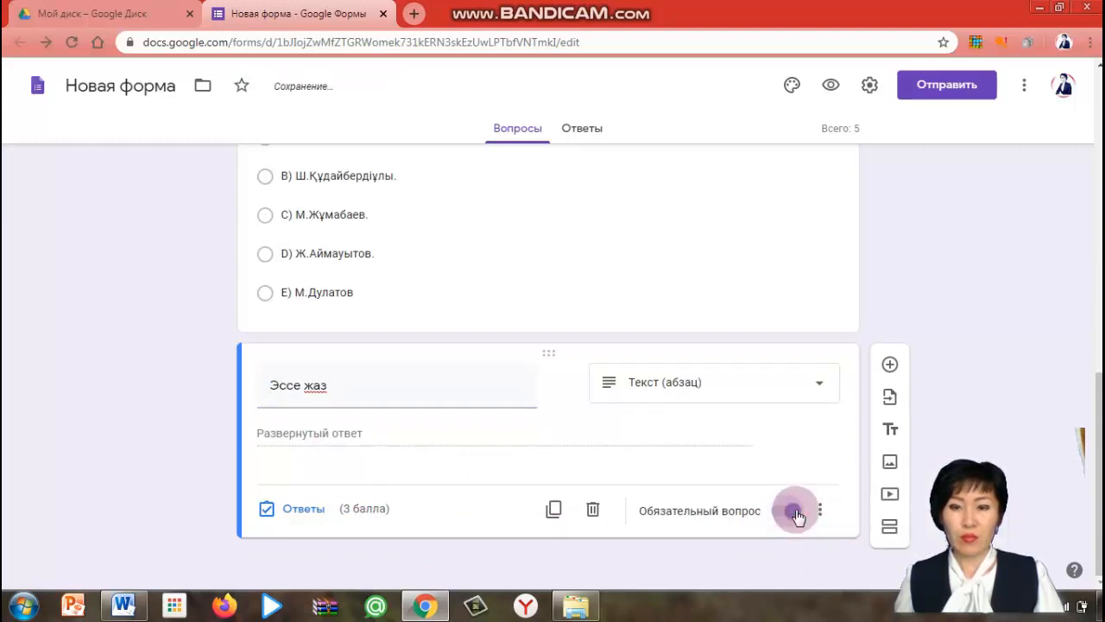
# Add a new question and copy the third test question about «Өткен күндер» from Word
pyautogui.click(890, 368)
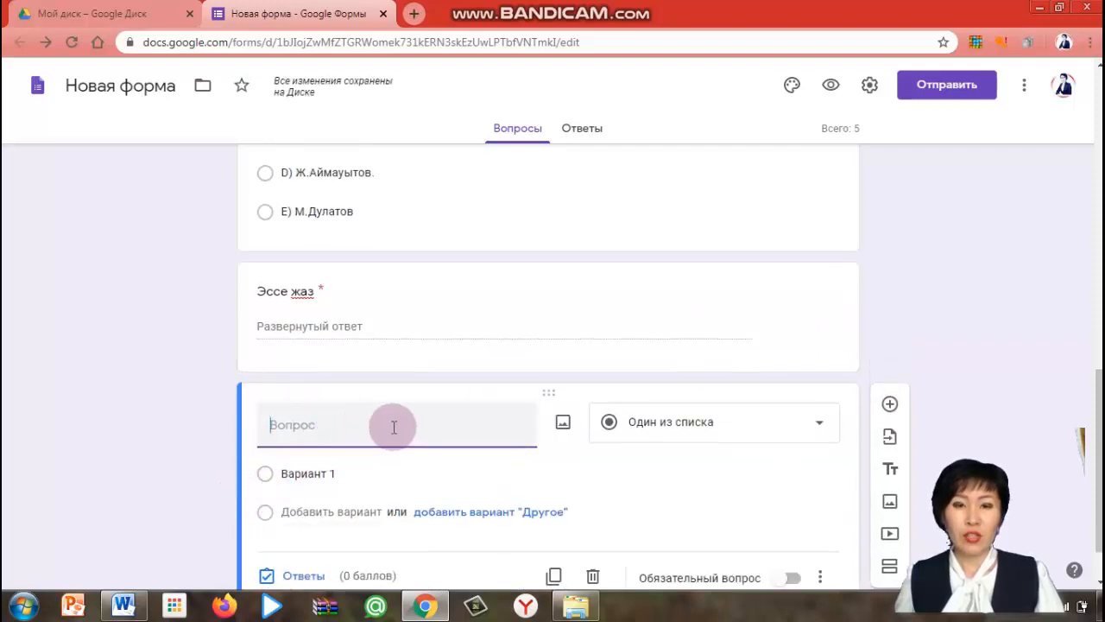
pyautogui.click(124, 605)
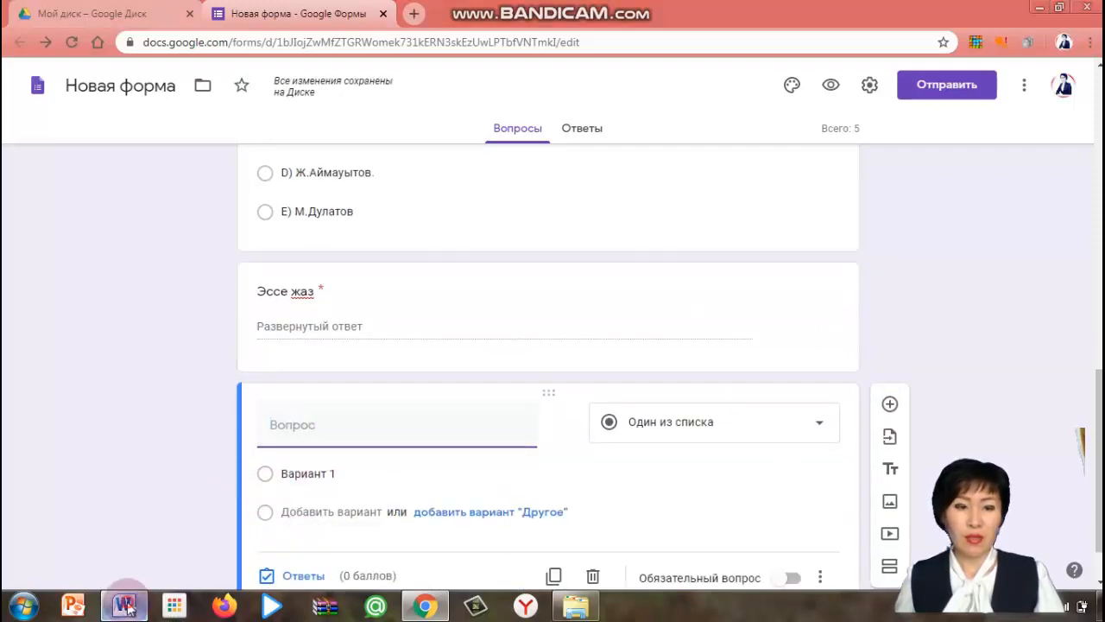
pyautogui.scroll(-1, 404, 465)
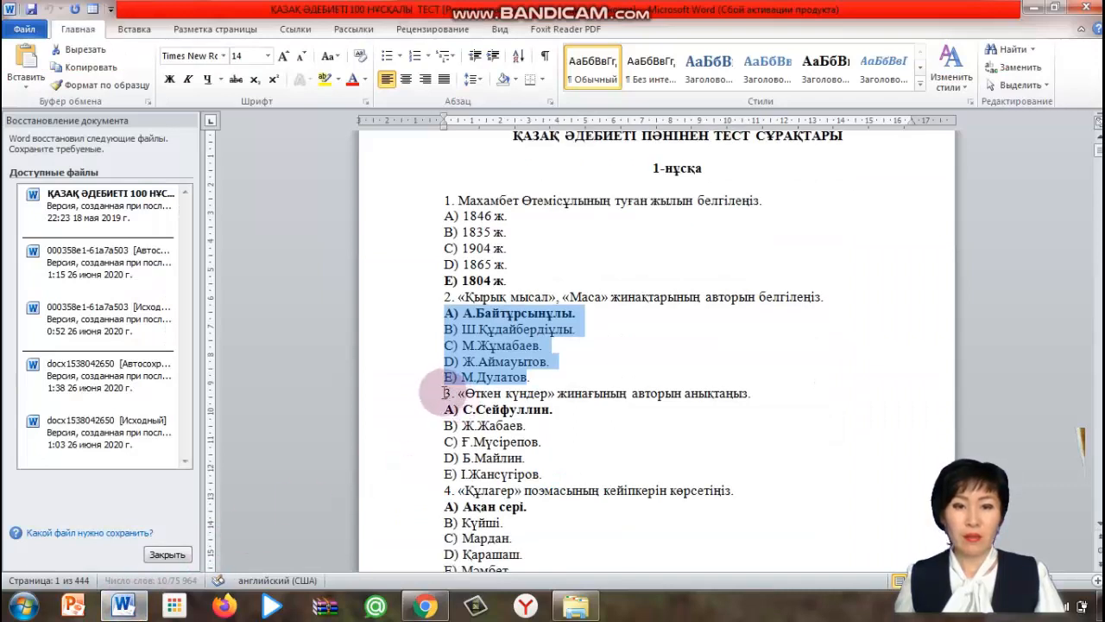
pyautogui.moveTo(446, 393); pyautogui.dragTo(762, 394)
pyautogui.hotkey('ctrl', 'c')
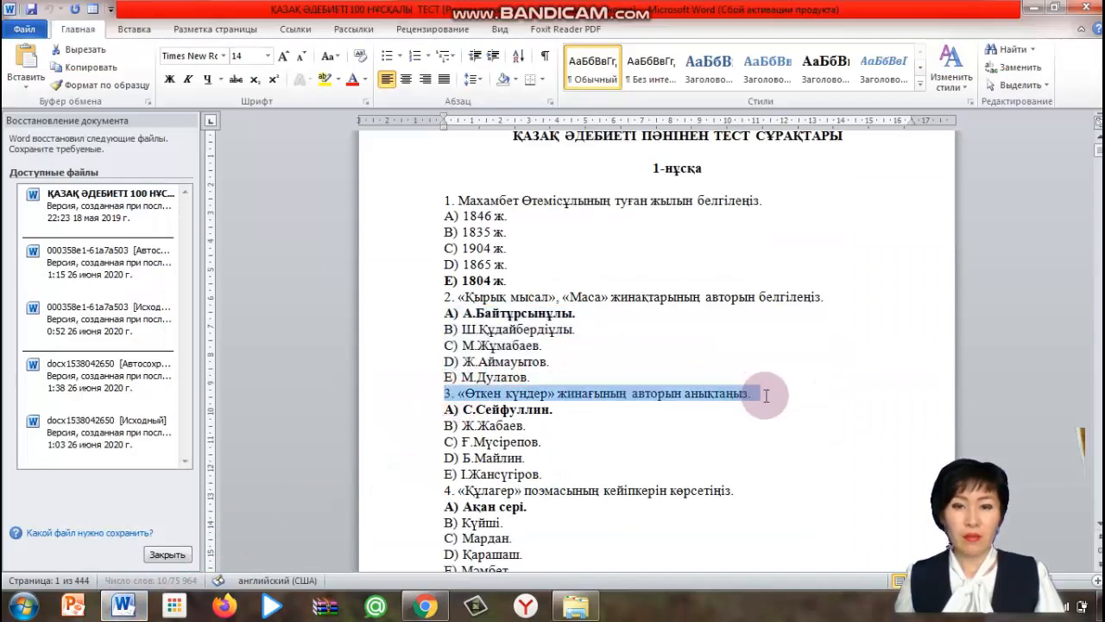
pyautogui.rightClick(693, 403)
pyautogui.click(744, 156)
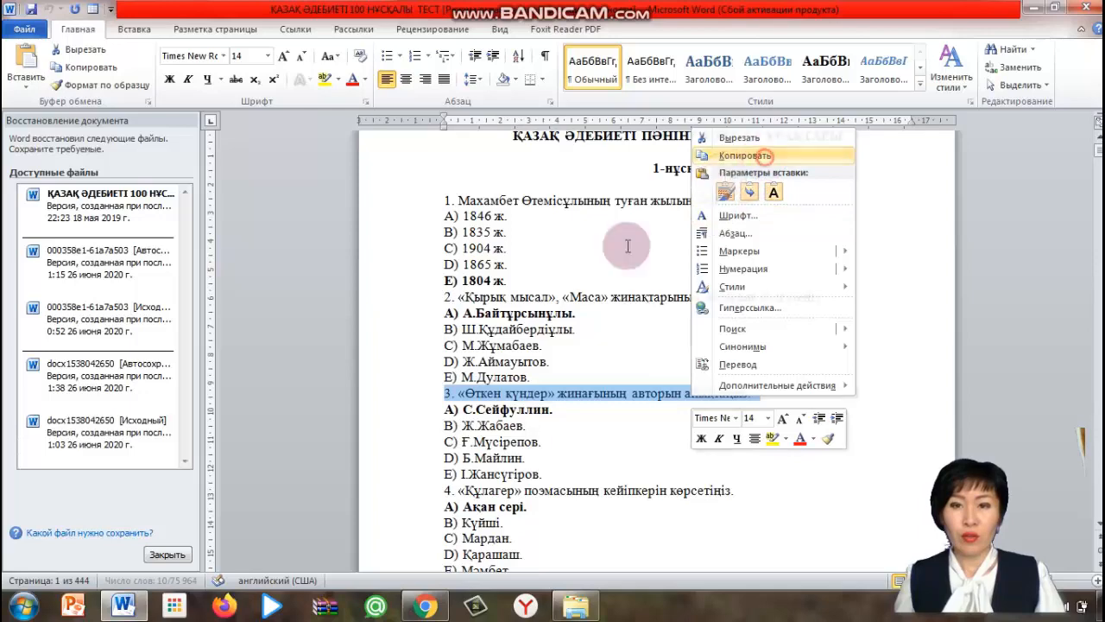
# Paste the copied third question as the new question's title in the form
pyautogui.click(423, 607)
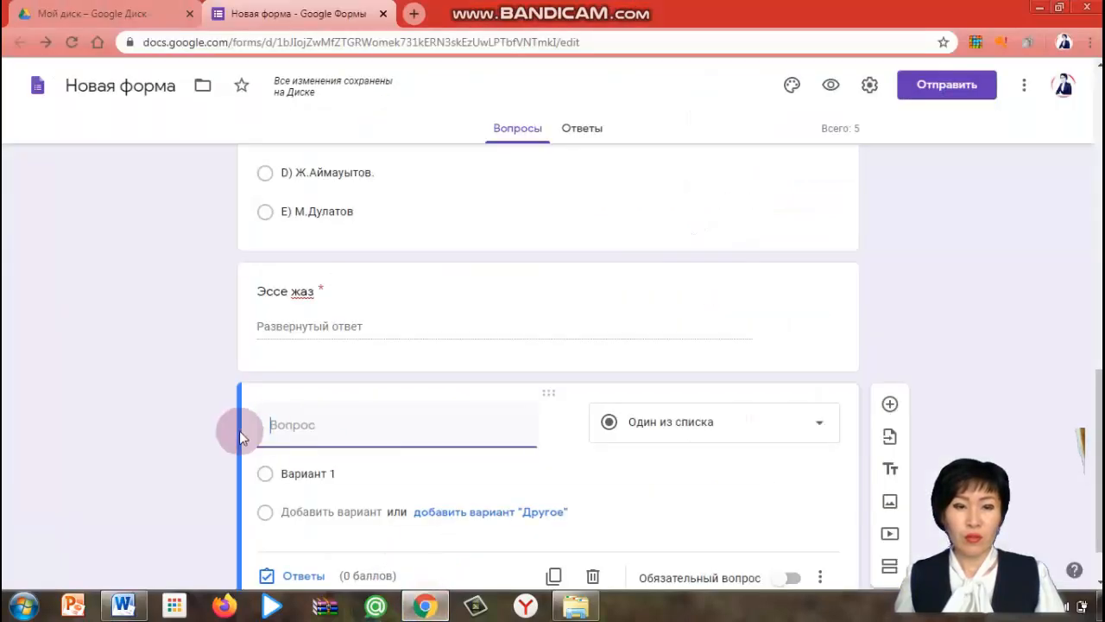
pyautogui.rightClick(294, 429)
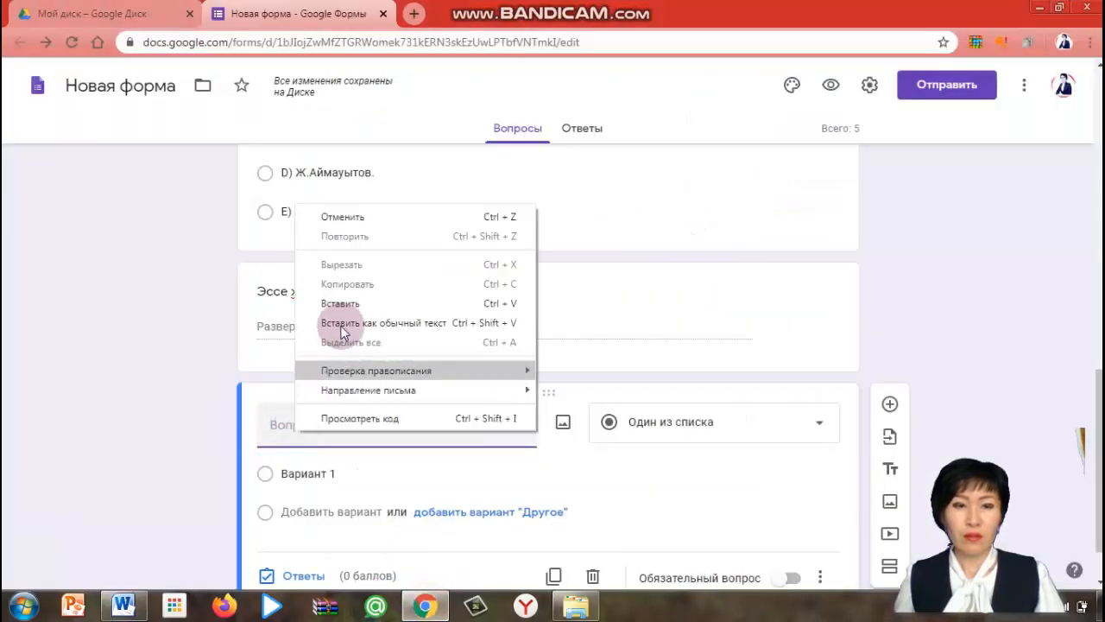
pyautogui.click(341, 301)
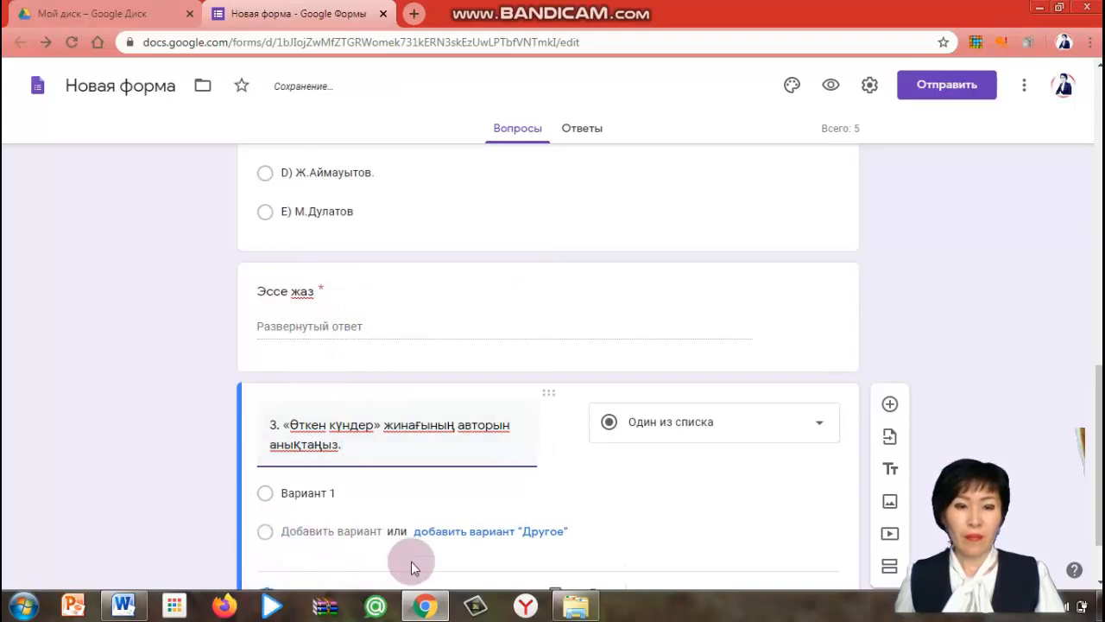
# Copy the five answer options of the third test question from the Word document
pyautogui.scroll(-1, 278, 409)
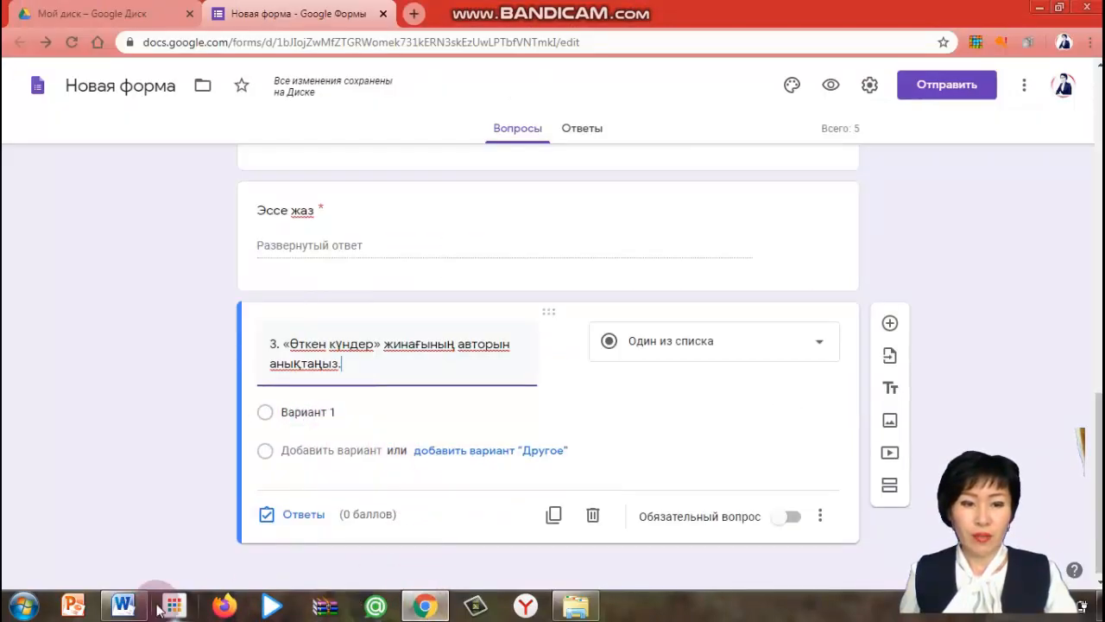
pyautogui.click(123, 606)
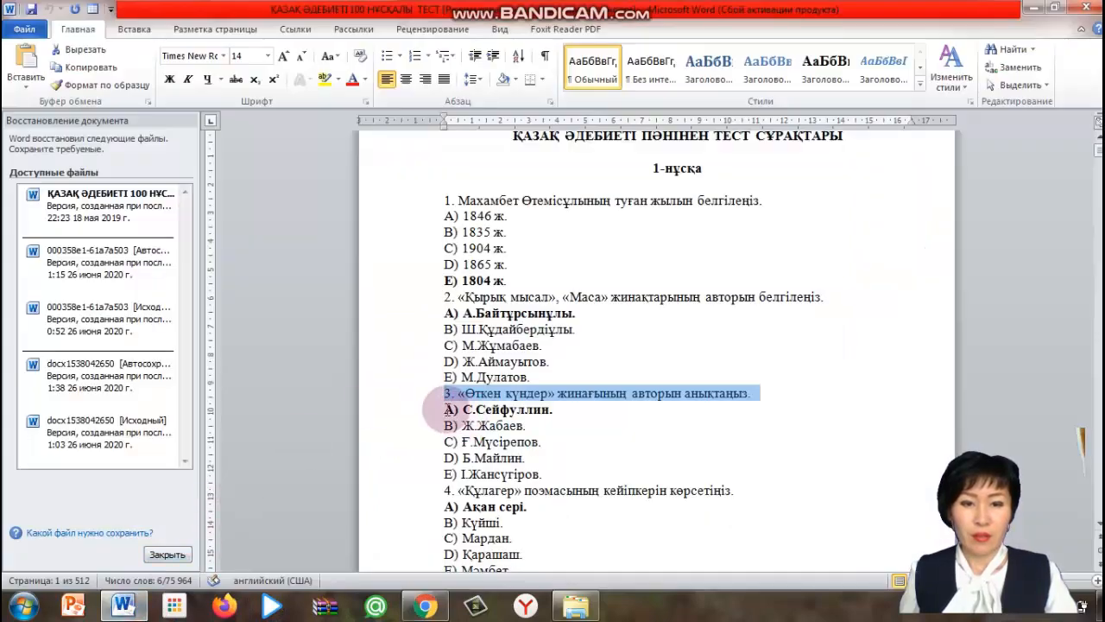
pyautogui.moveTo(444, 409); pyautogui.dragTo(525, 472)
pyautogui.rightClick(521, 471)
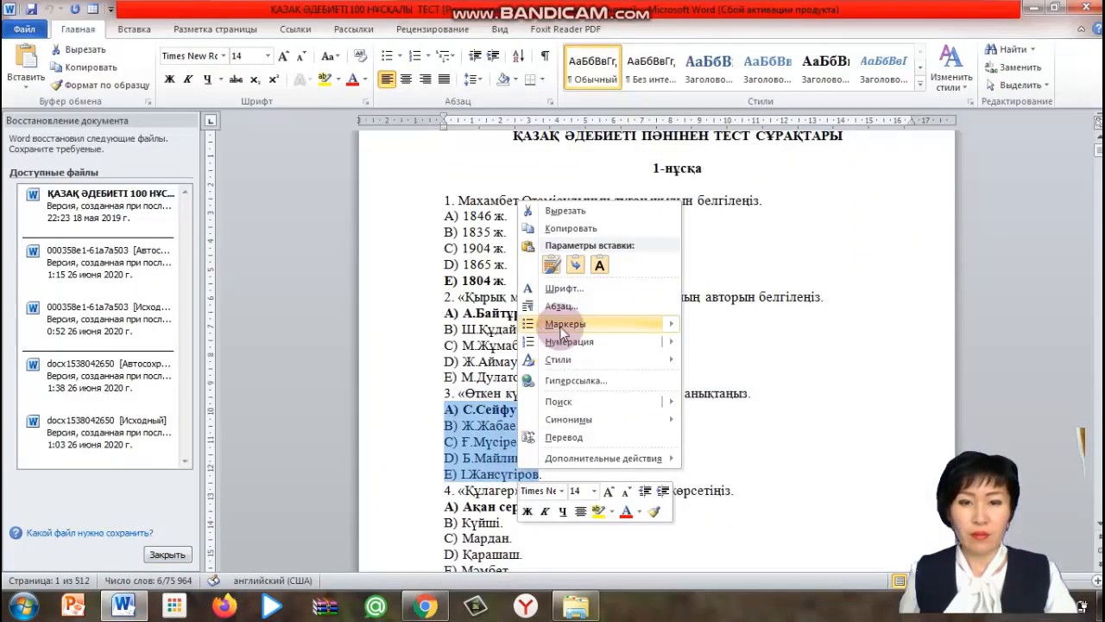
pyautogui.click(609, 228)
pyautogui.click(424, 605)
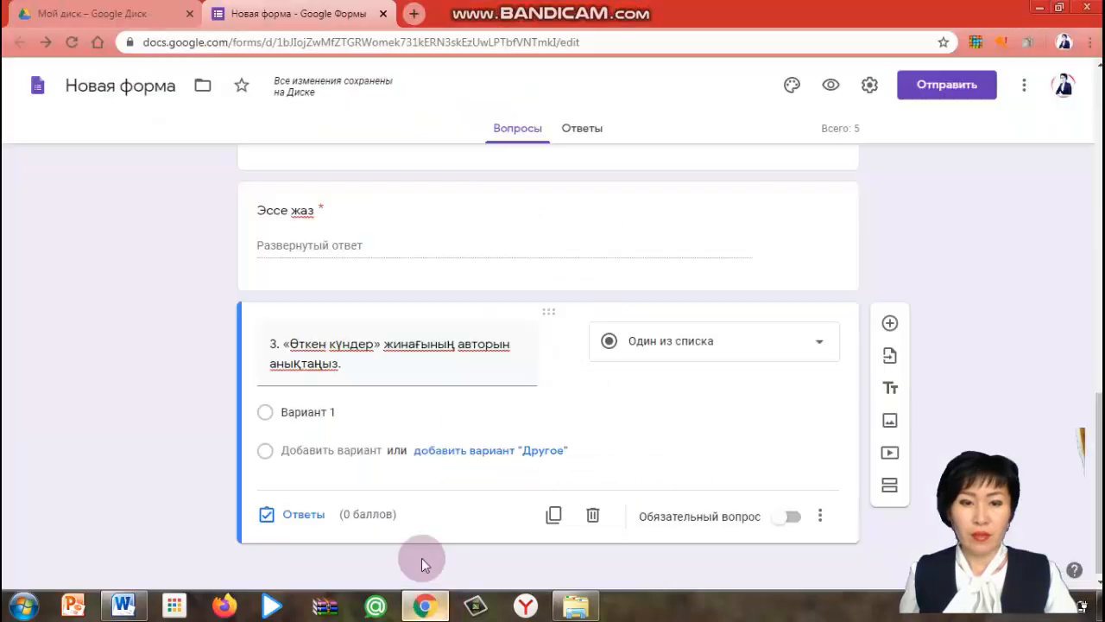
# Paste the copied five answer options into the third question's option list
pyautogui.click(293, 412)
pyautogui.rightClick(296, 407)
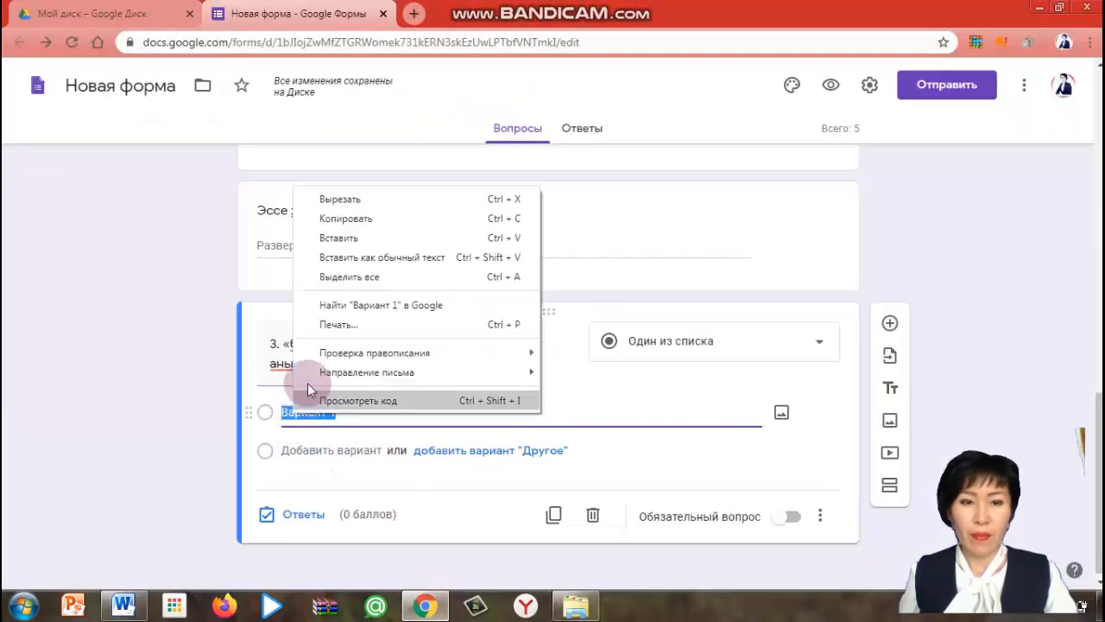
pyautogui.click(346, 244)
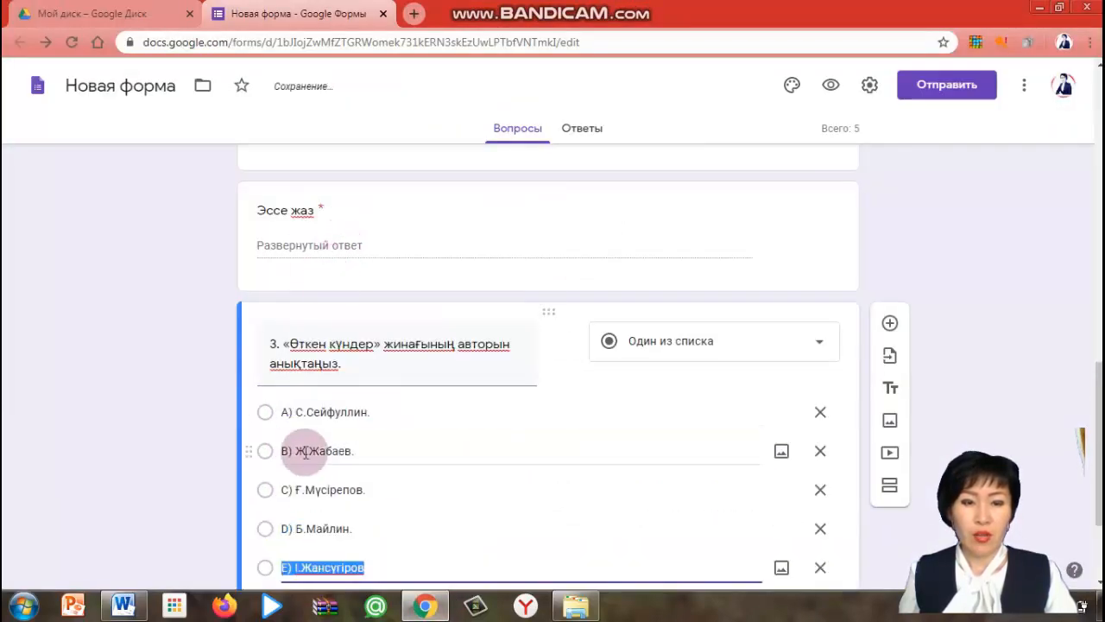
# In the third question's answer key, mark B, D and E as correct and set the score to 3 points
pyautogui.scroll(-1, 306, 459)
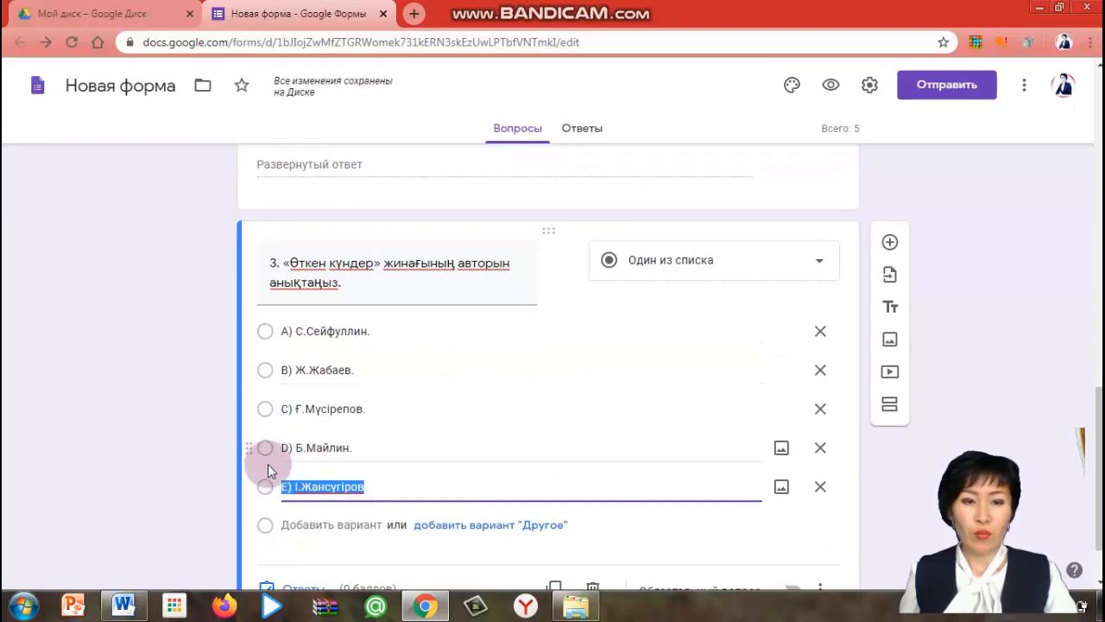
pyautogui.scroll(-1, 366, 526)
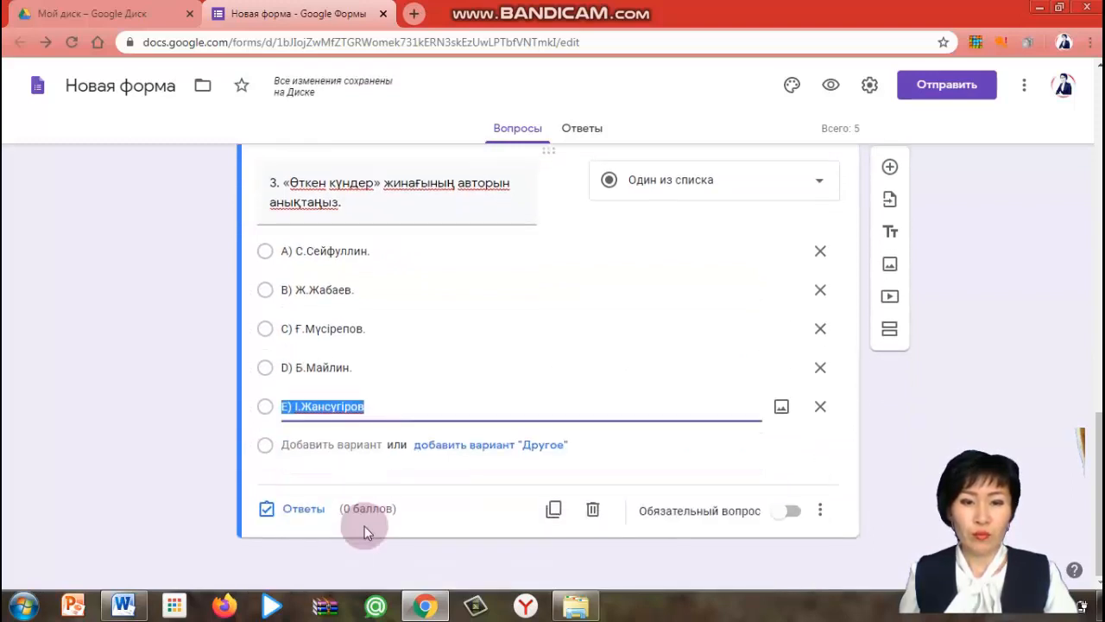
pyautogui.click(304, 511)
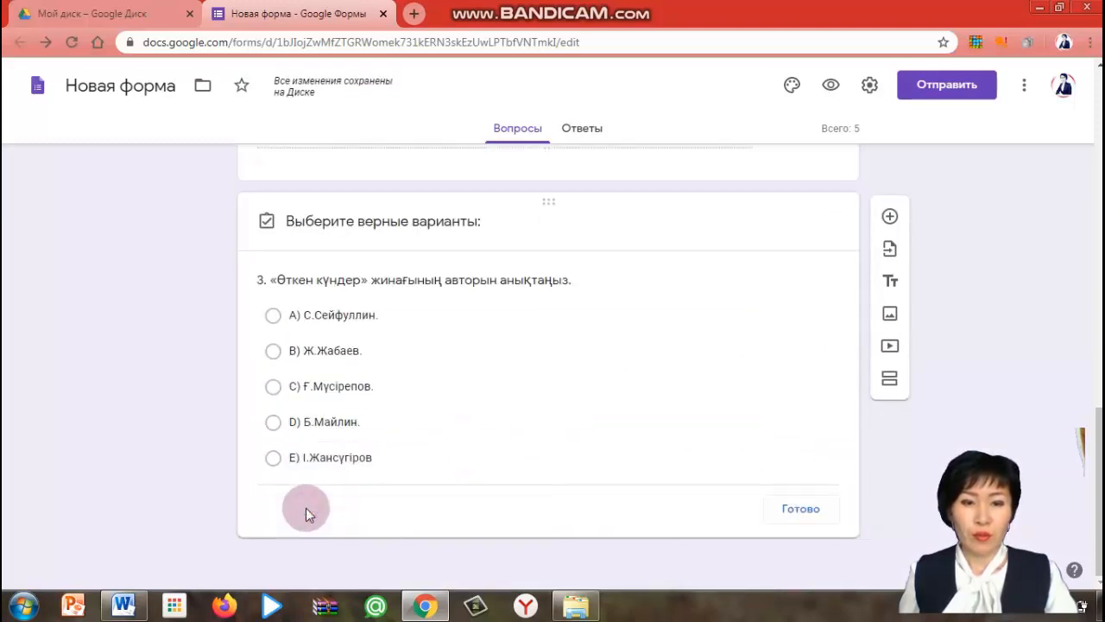
pyautogui.click(273, 354)
pyautogui.click(273, 425)
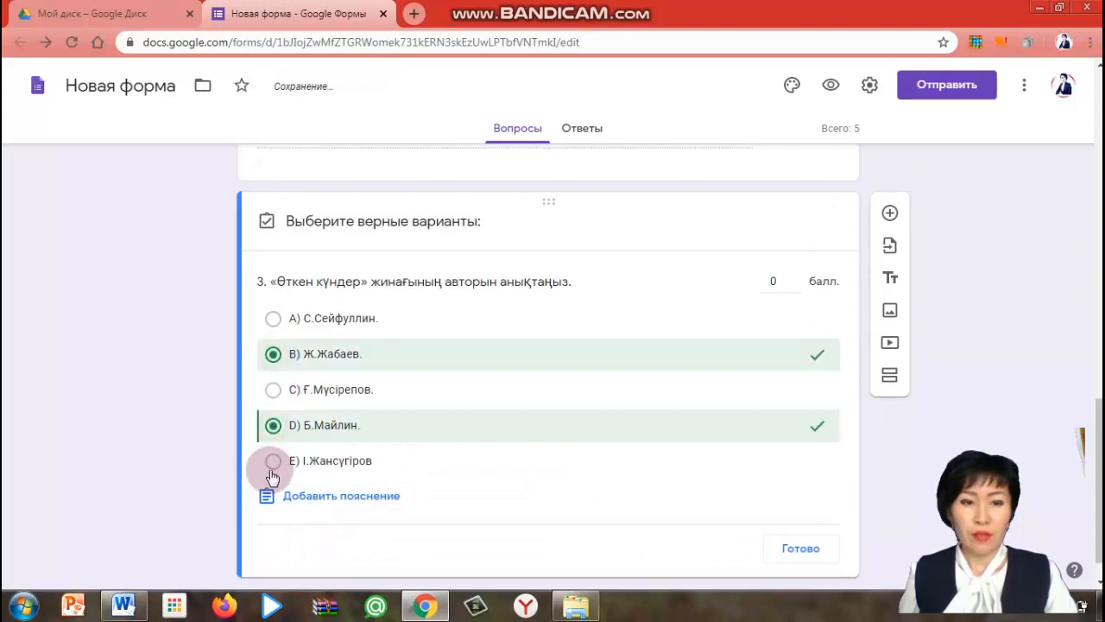
pyautogui.click(272, 463)
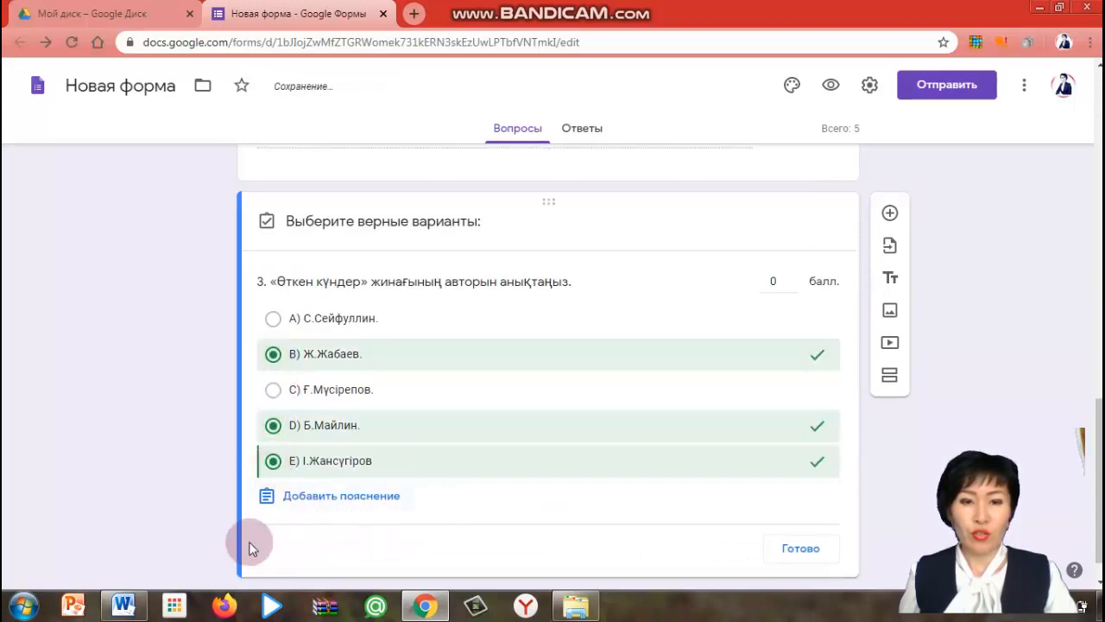
pyautogui.click(793, 277)
pyautogui.click(794, 277)
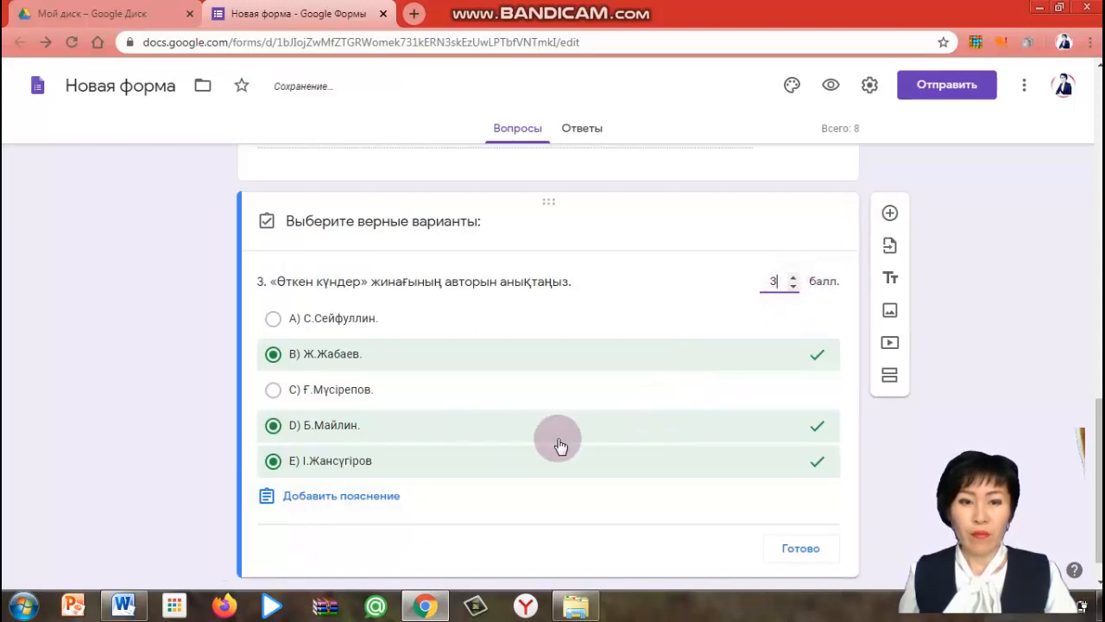
pyautogui.scroll(-1, 536, 444)
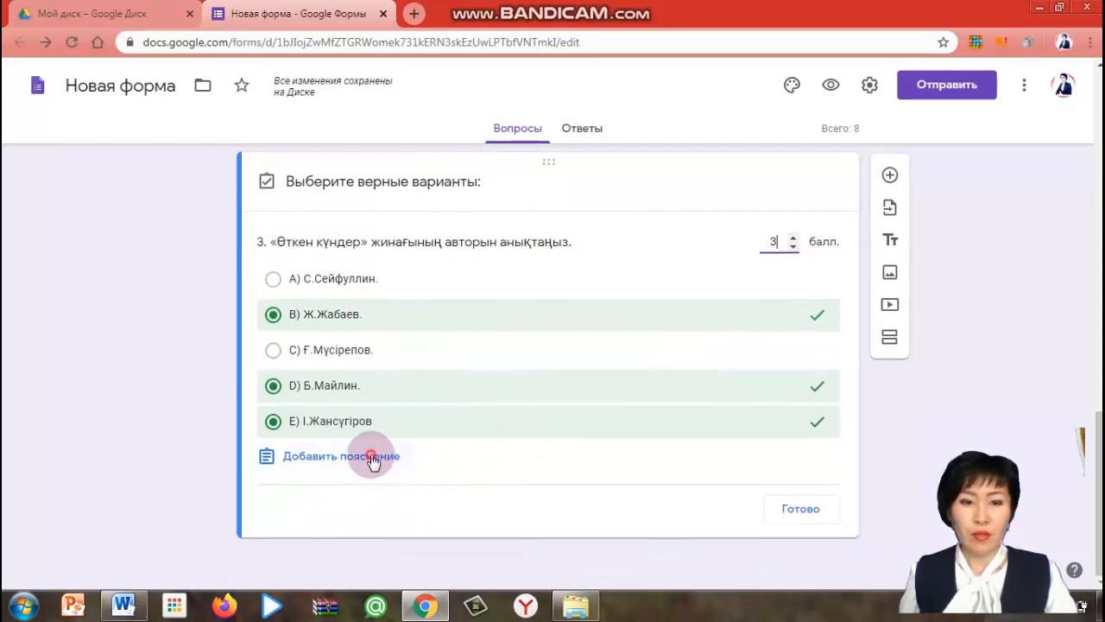
pyautogui.click(386, 477)
pyautogui.click(529, 164)
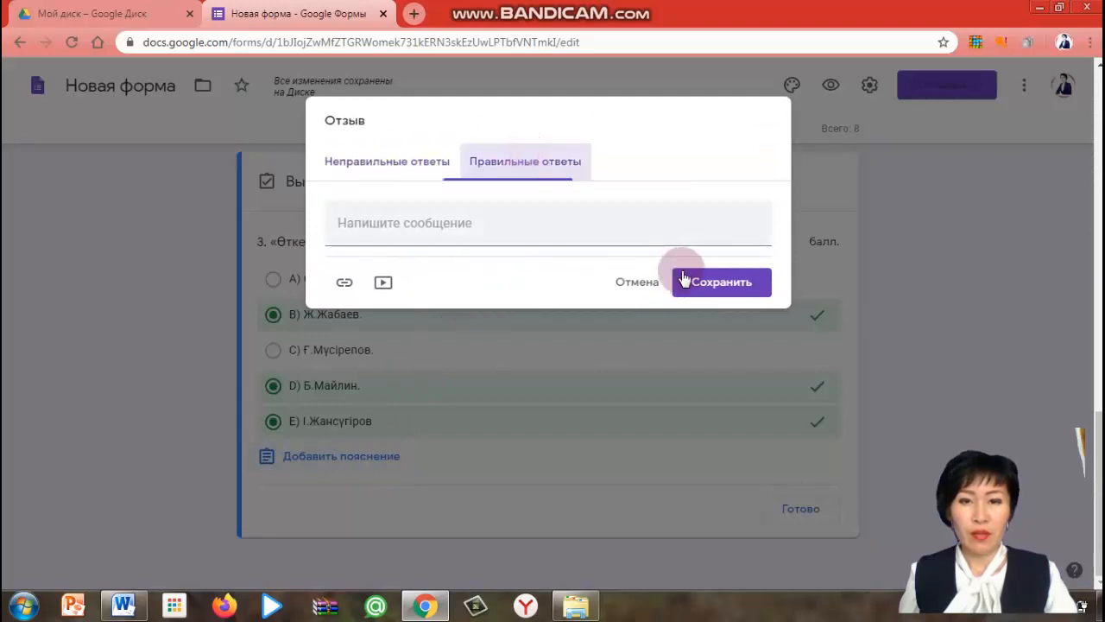
pyautogui.click(717, 288)
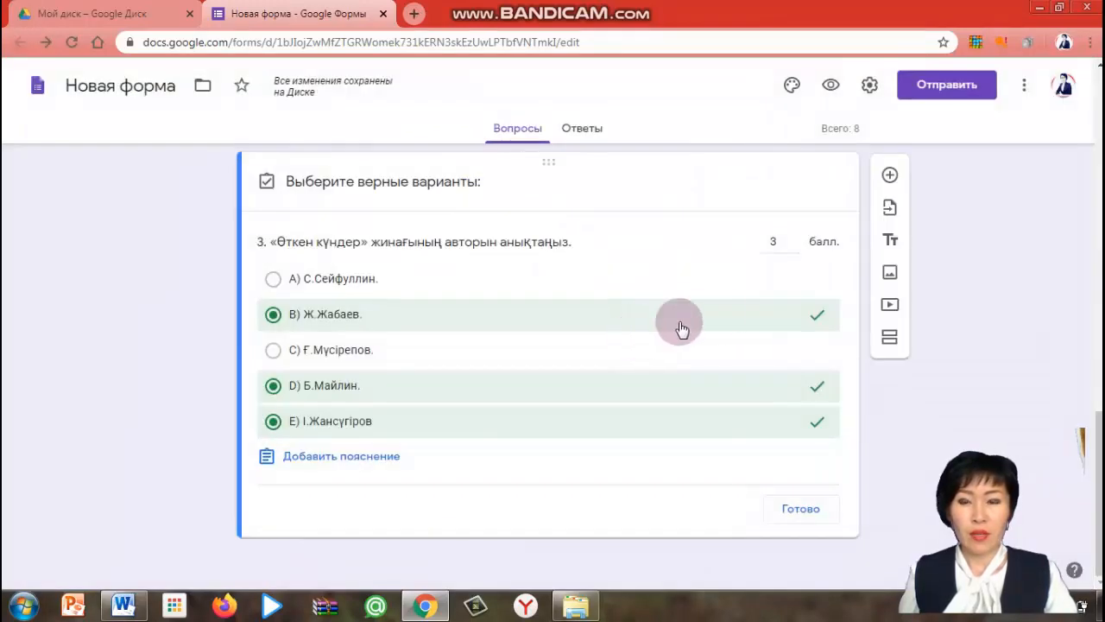
# Close the answer key of the third question
pyautogui.scroll(1, 683, 315)
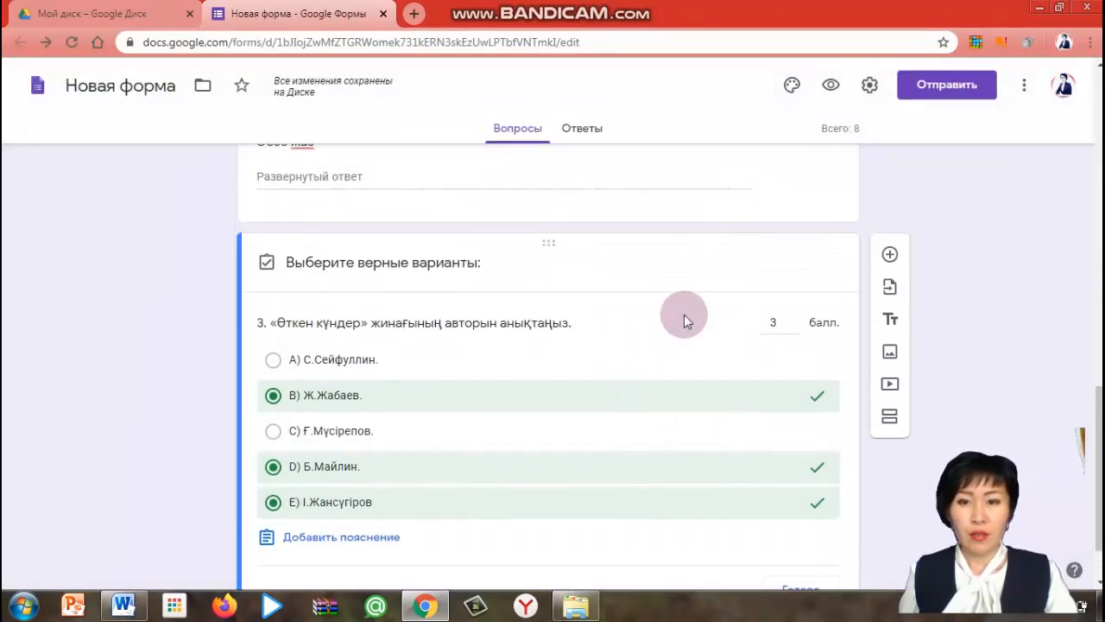
pyautogui.scroll(1, 684, 315)
pyautogui.scroll(-2, 671, 323)
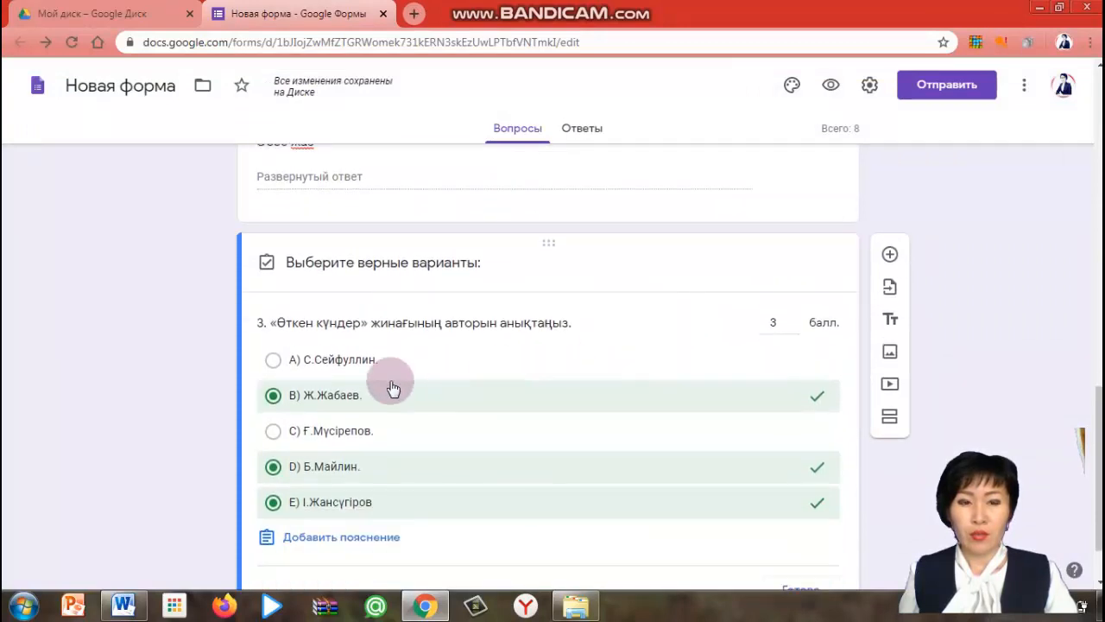
pyautogui.scroll(-1, 363, 477)
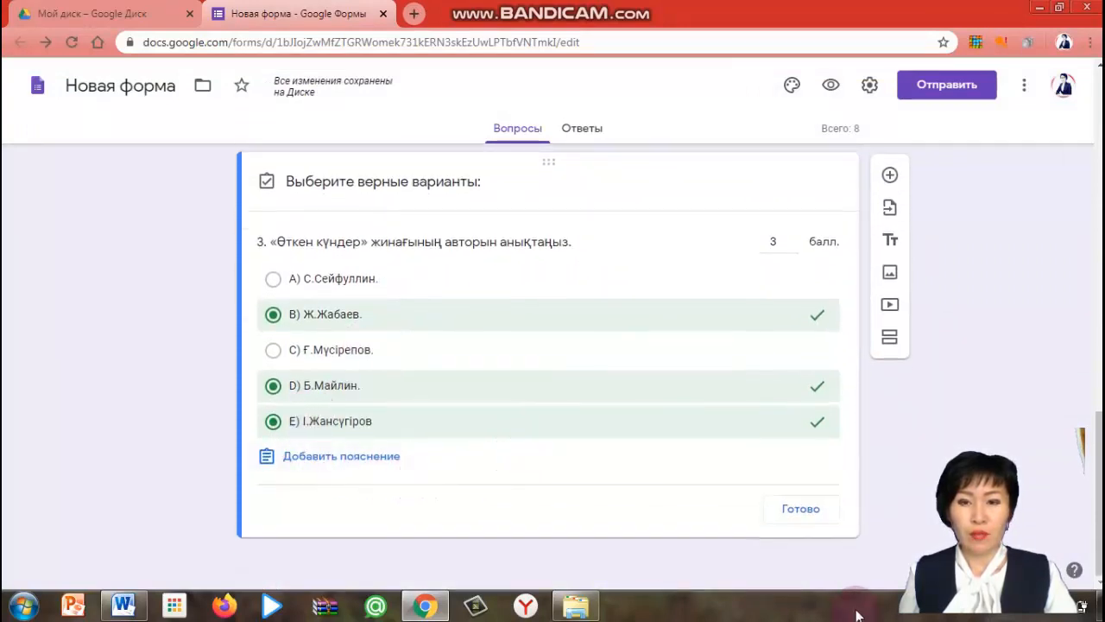
pyautogui.click(801, 509)
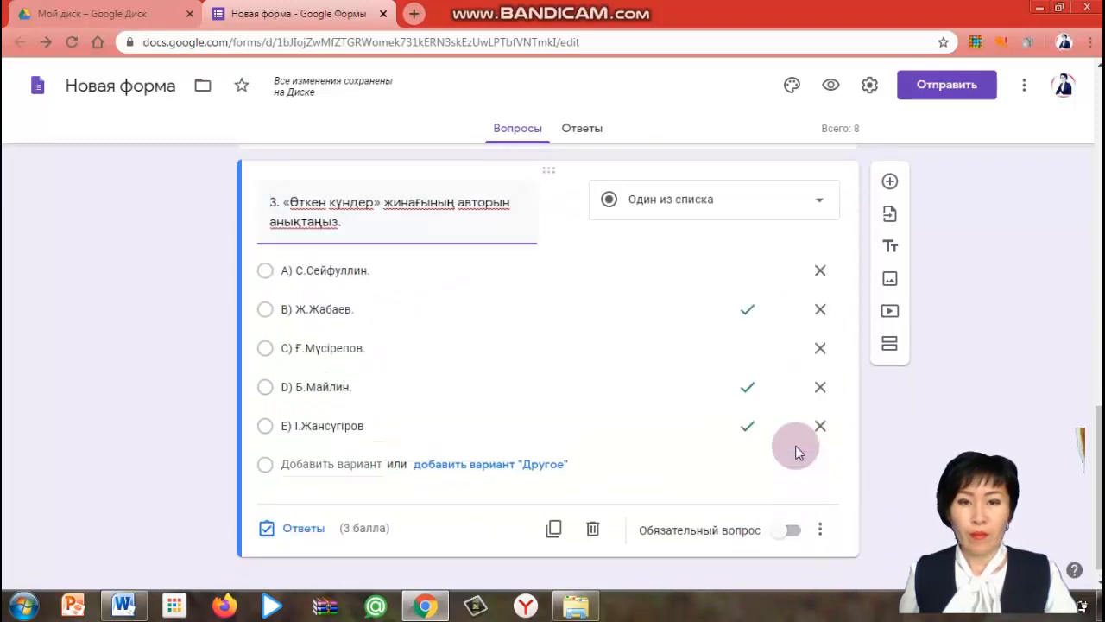
# Change the third question's type to «Несколько из списка» and make the question required
pyautogui.click(823, 202)
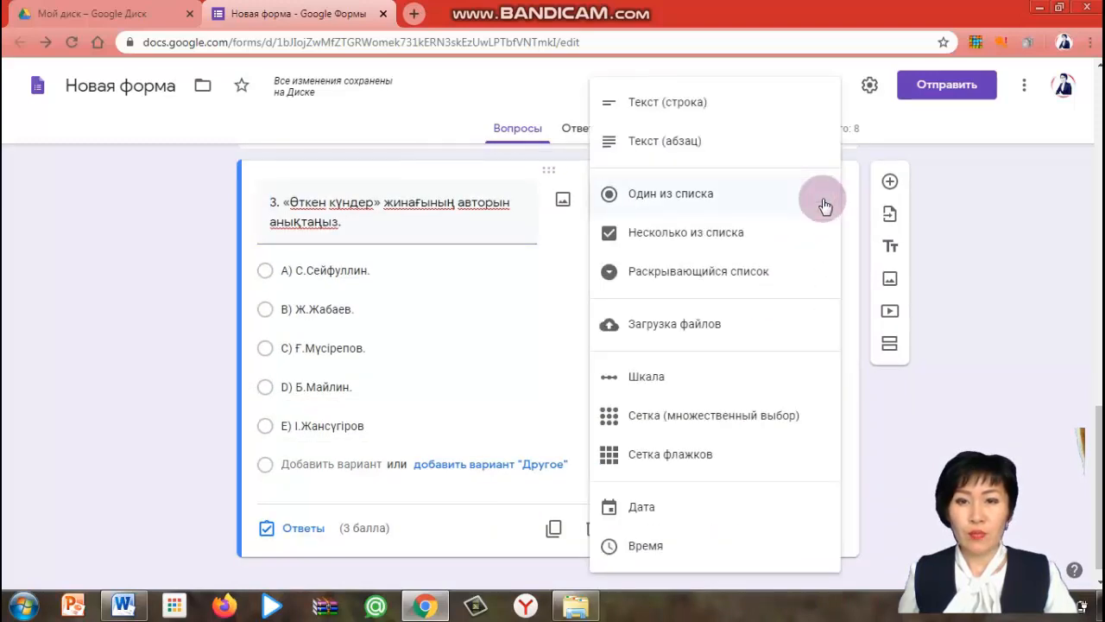
pyautogui.click(721, 240)
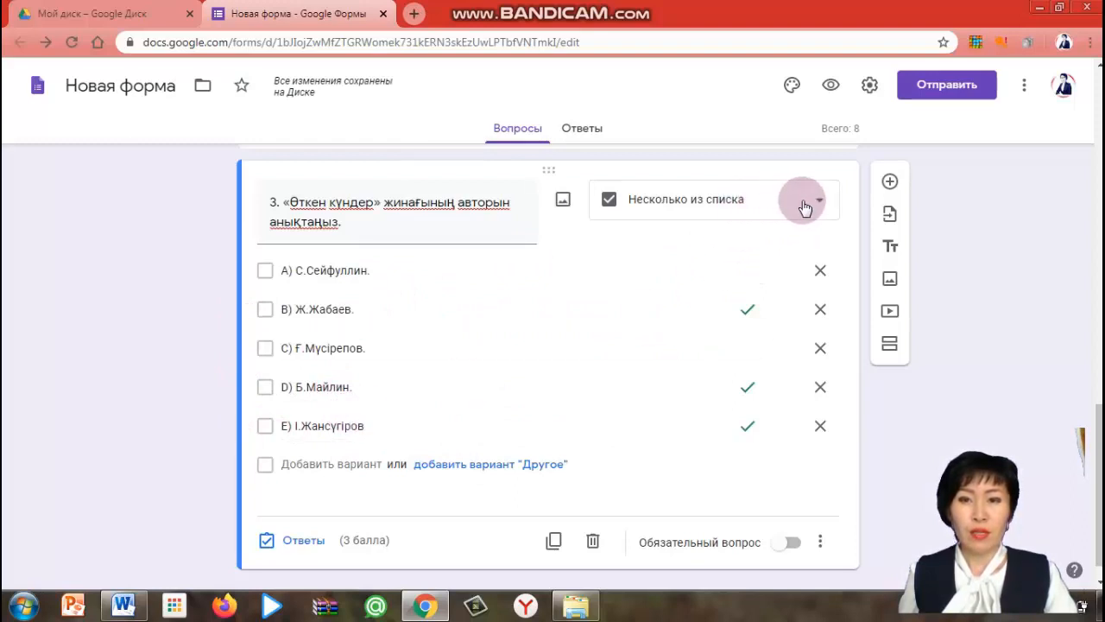
pyautogui.scroll(-1, 673, 345)
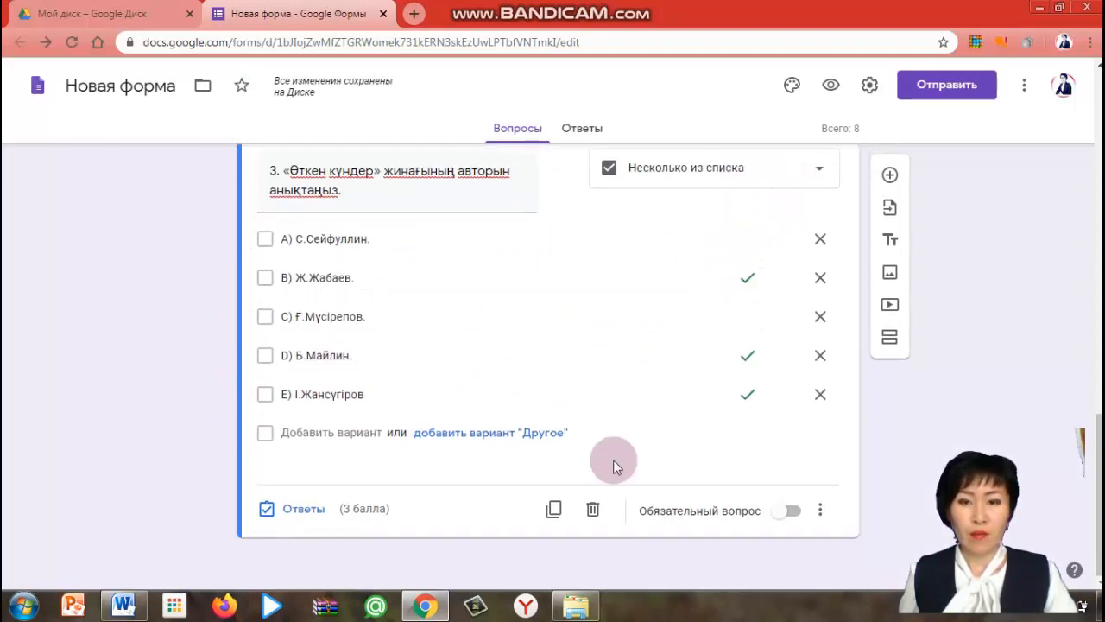
pyautogui.click(792, 511)
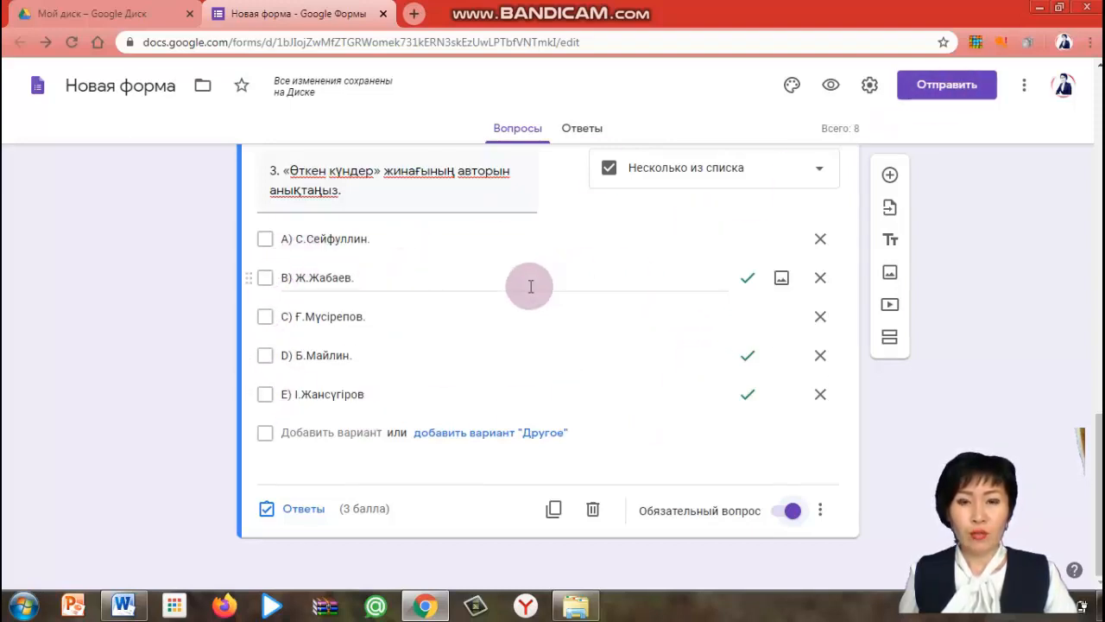
pyautogui.click(746, 399)
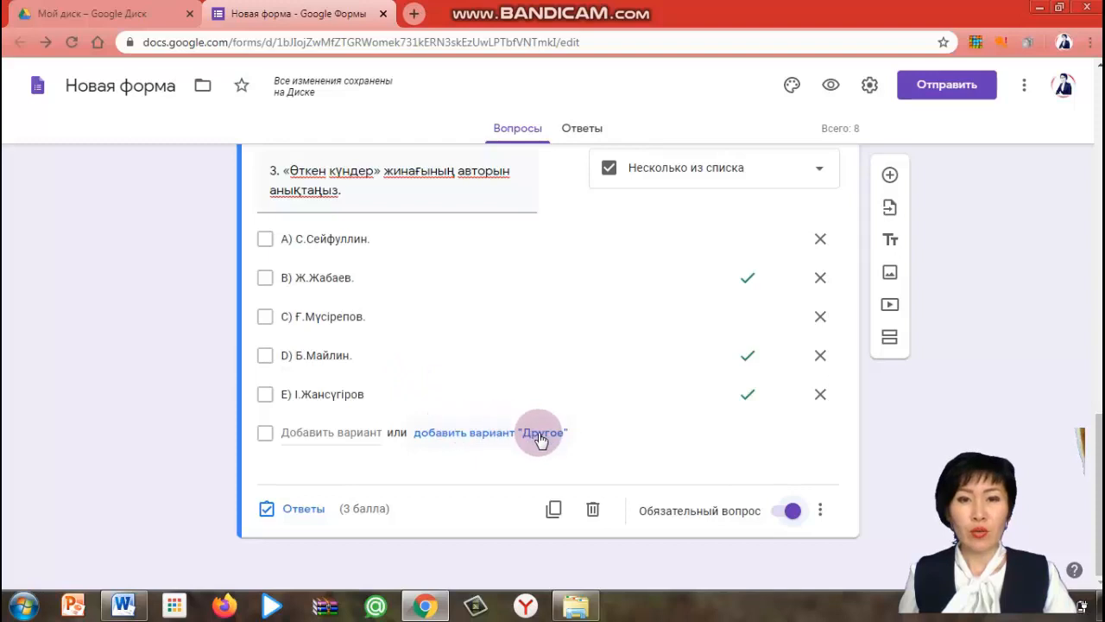
# Copy the form's shortened link from the send options
pyautogui.click(953, 86)
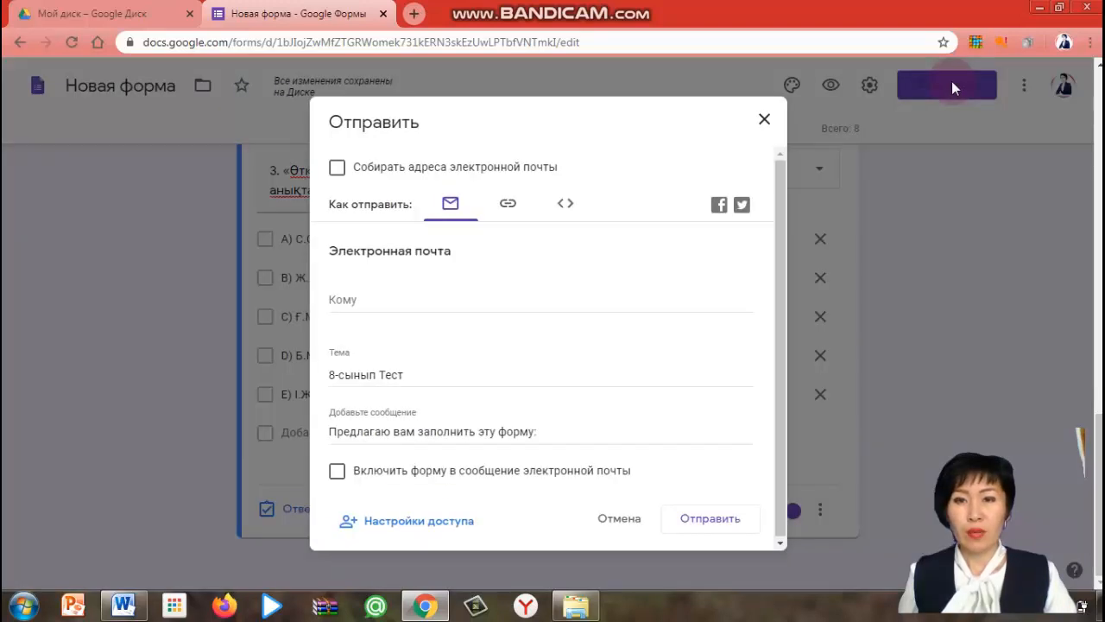
pyautogui.click(508, 207)
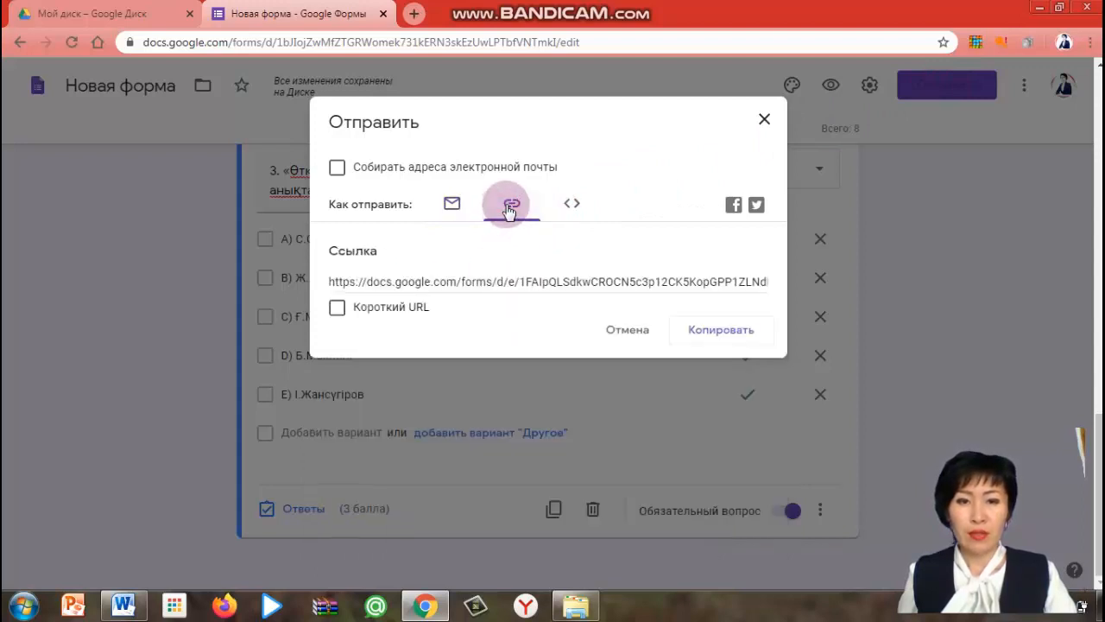
pyautogui.click(336, 309)
pyautogui.hotkey('ctrl', 'c')
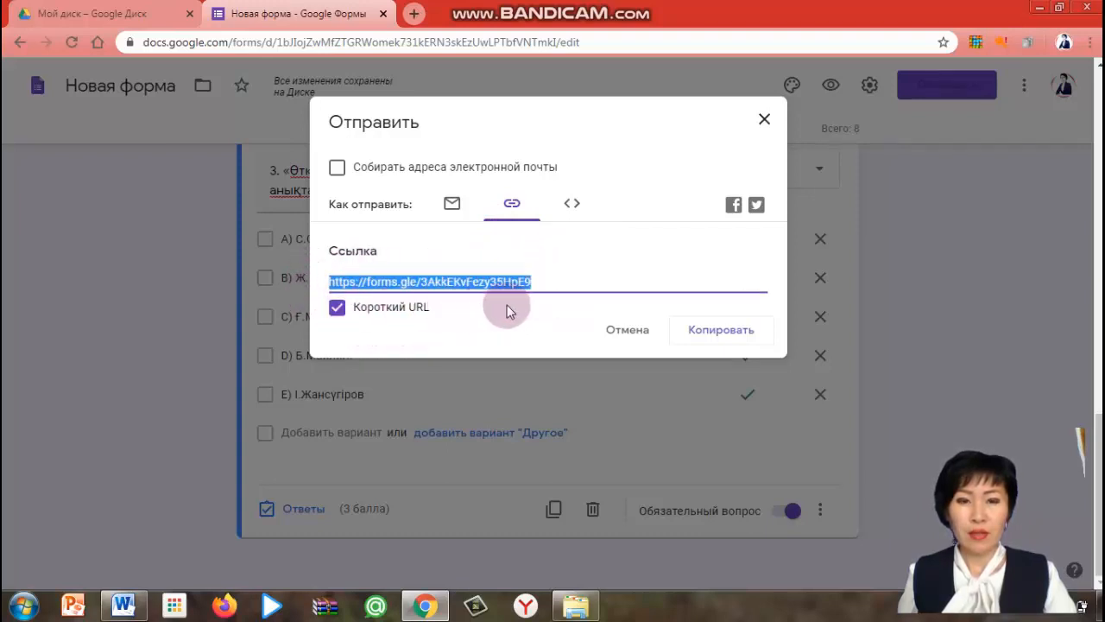
pyautogui.click(730, 331)
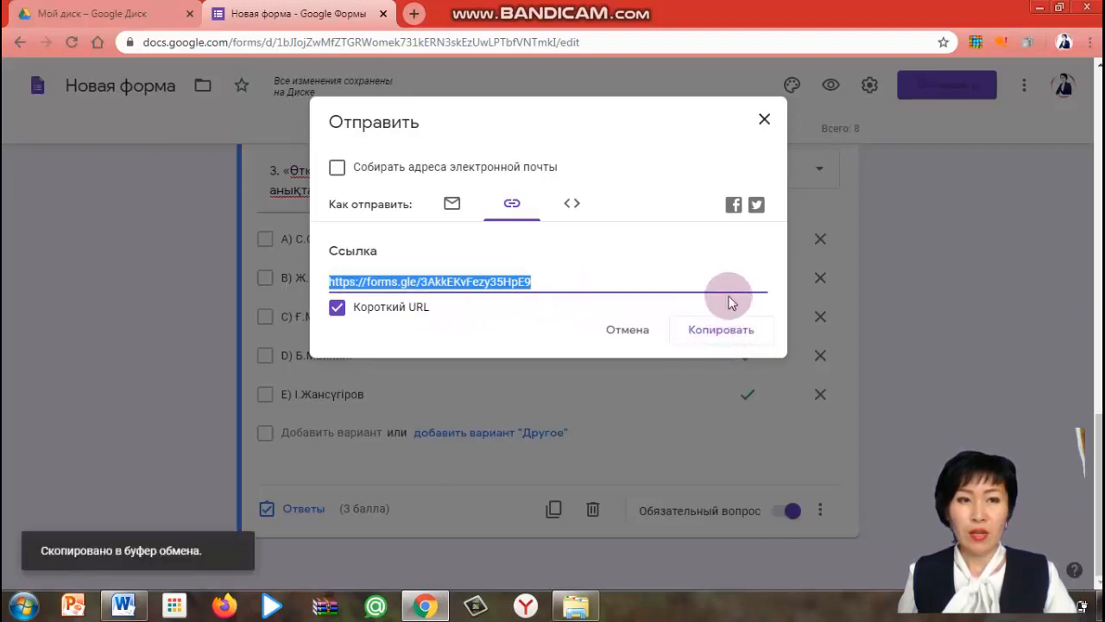
# Open WhatsApp Web in a new browser tab by searching Google for «ватсап веб»
pyautogui.click(416, 14)
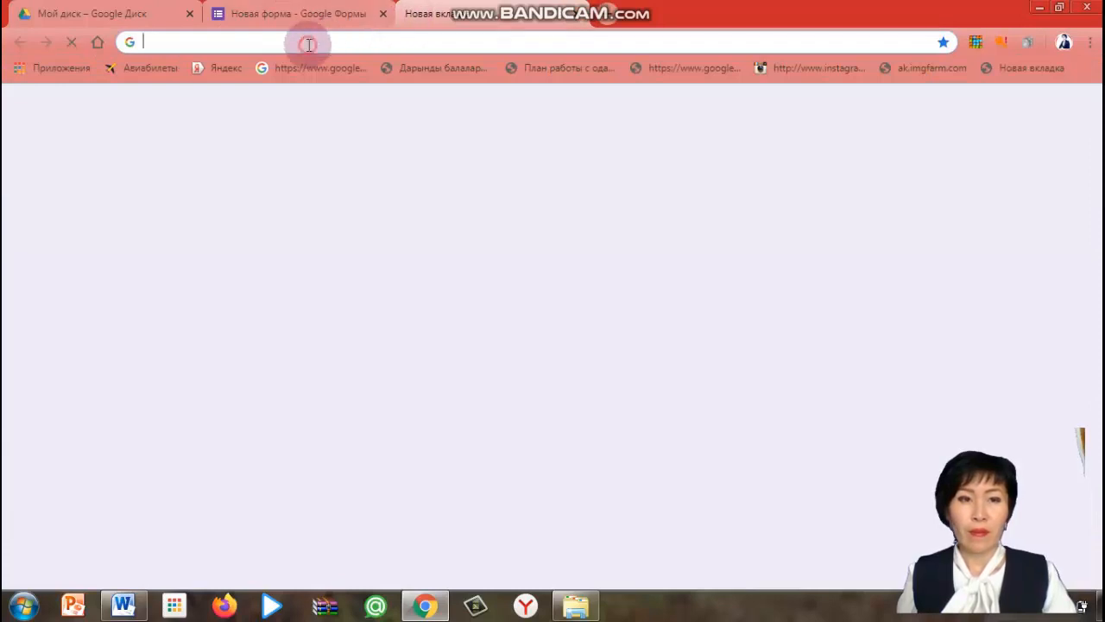
pyautogui.click(308, 43)
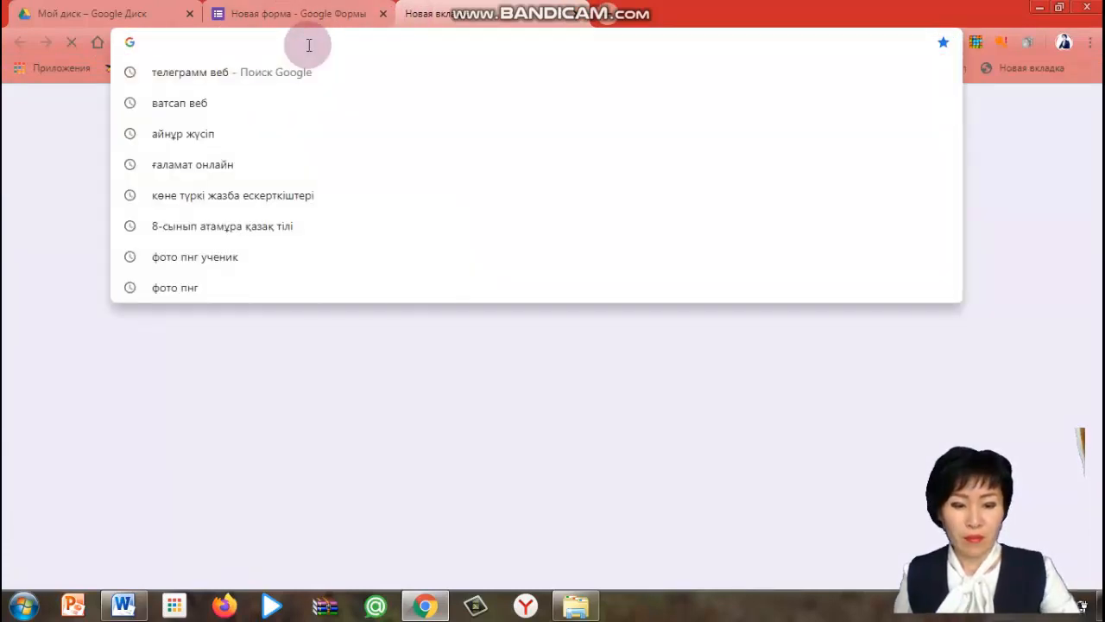
pyautogui.write('ват')
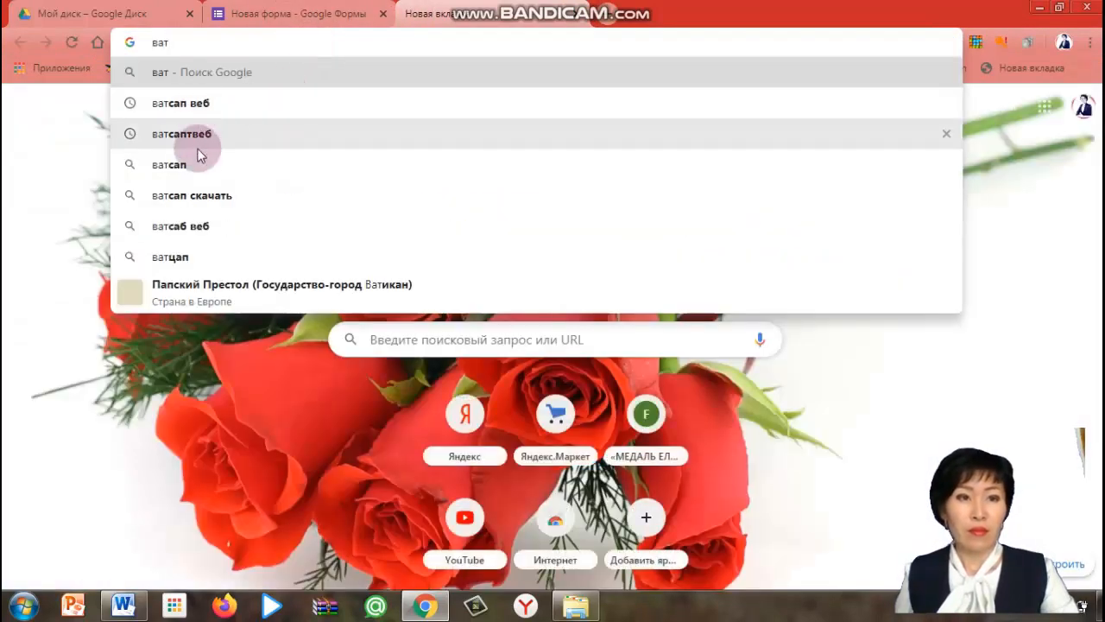
pyautogui.click(209, 106)
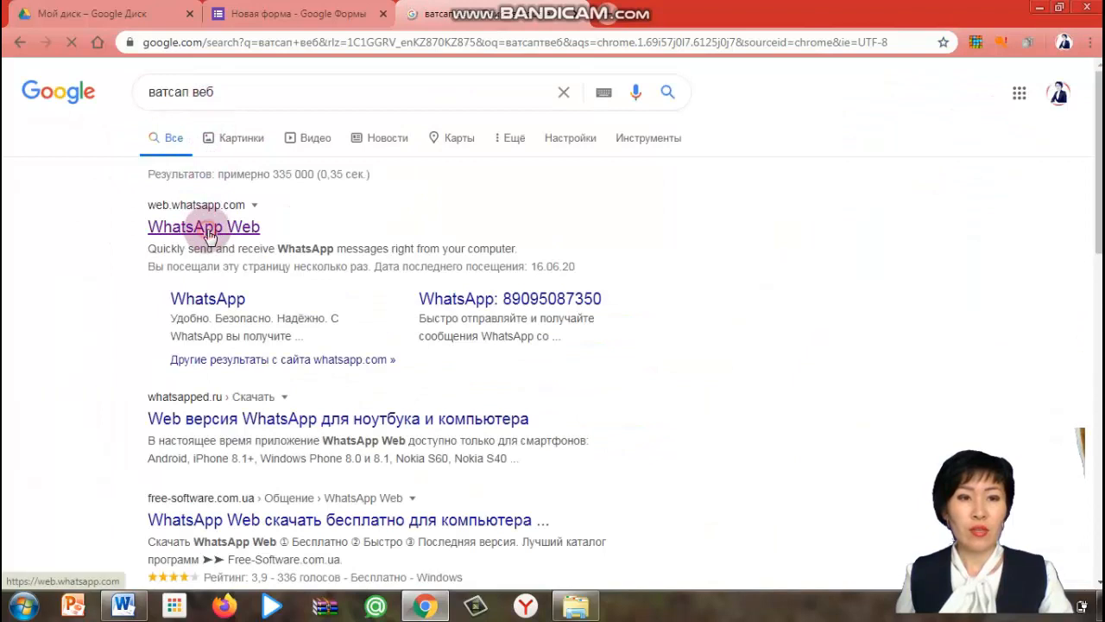
pyautogui.click(208, 235)
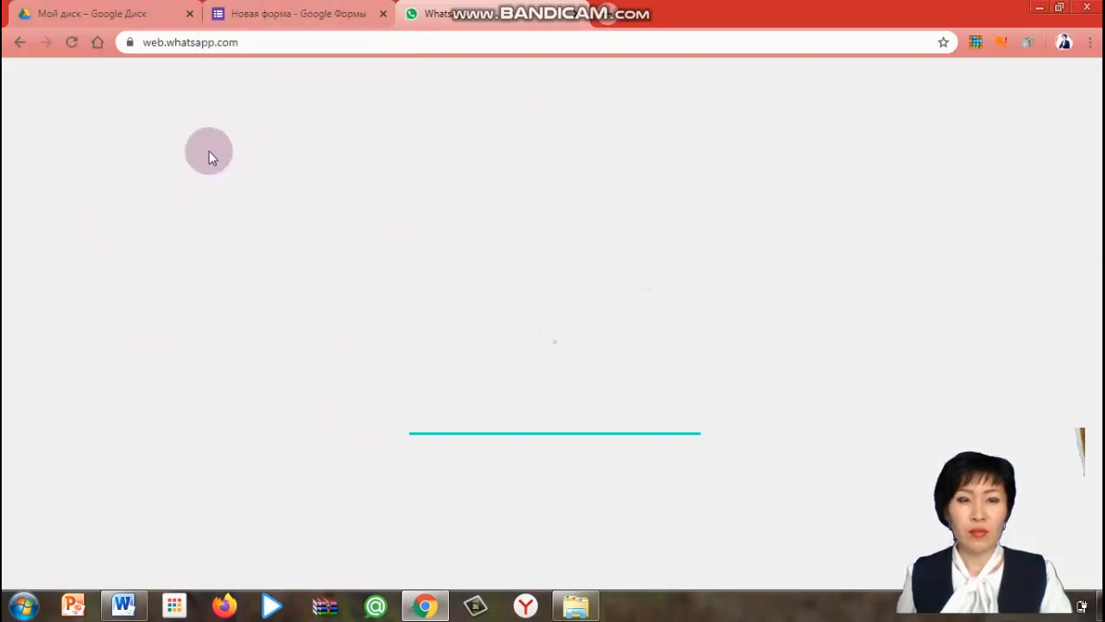
# Return to the form, copy the short link again and close the send dialog
pyautogui.click(259, 15)
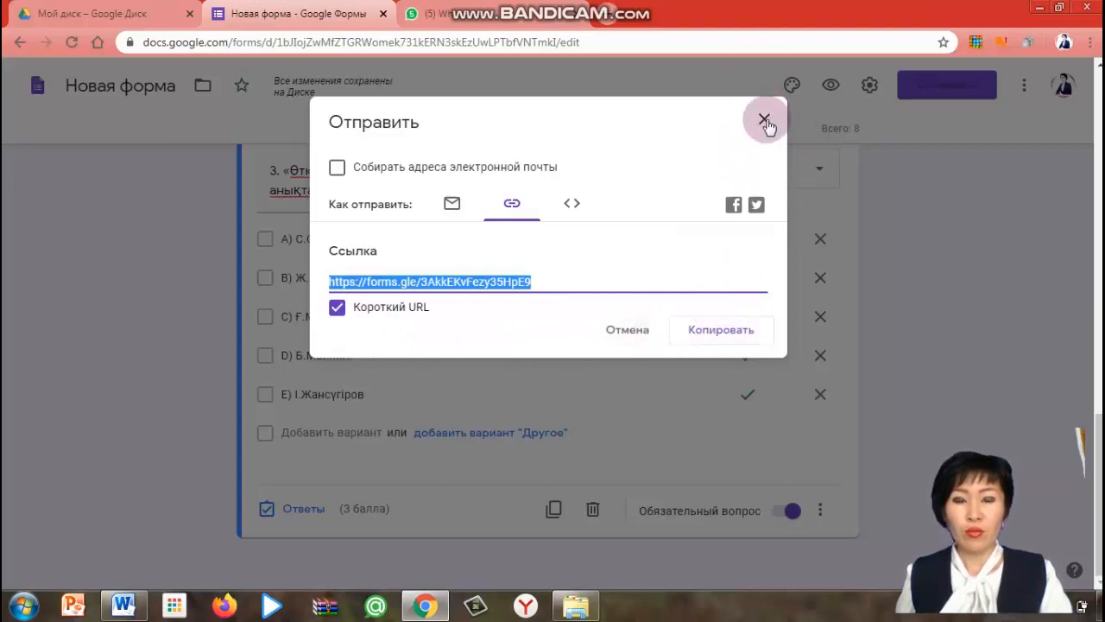
pyautogui.click(705, 335)
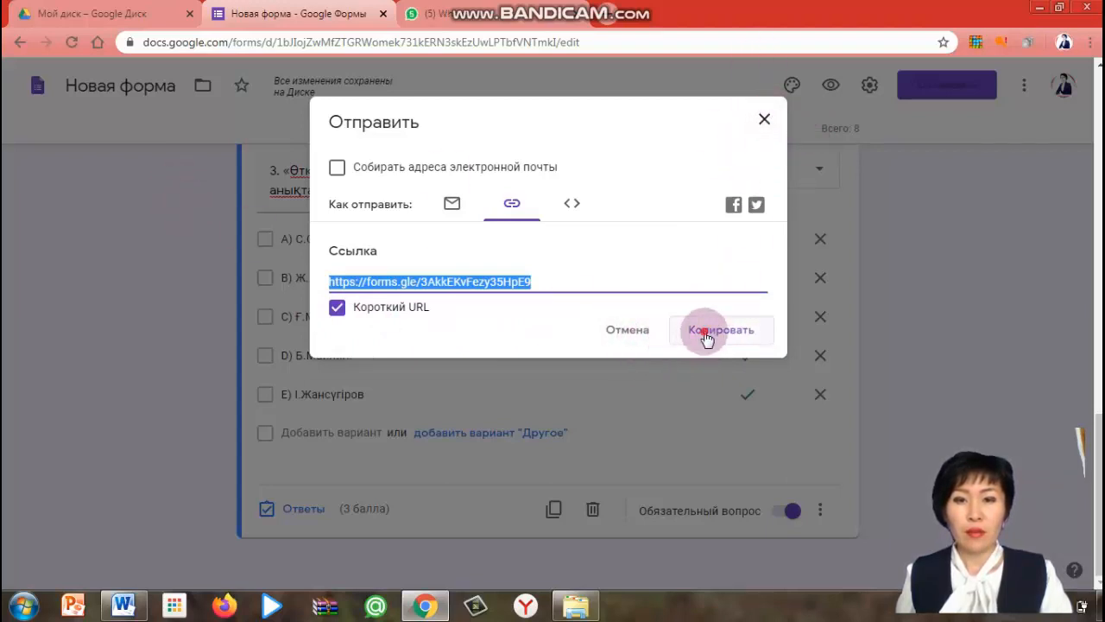
pyautogui.click(763, 122)
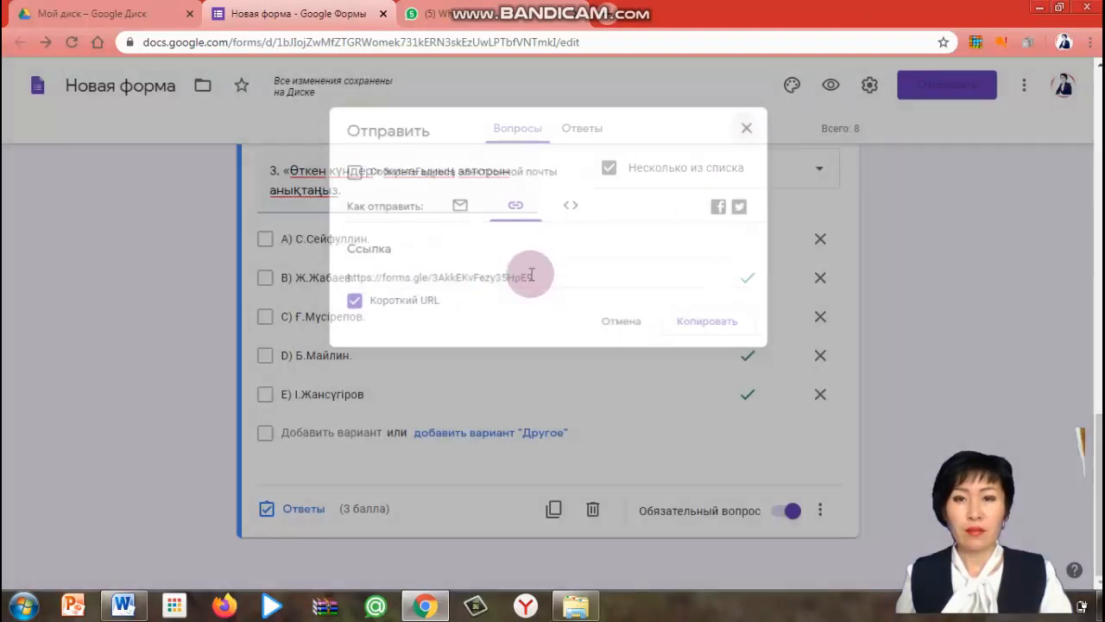
pyautogui.scroll(4, 580, 347)
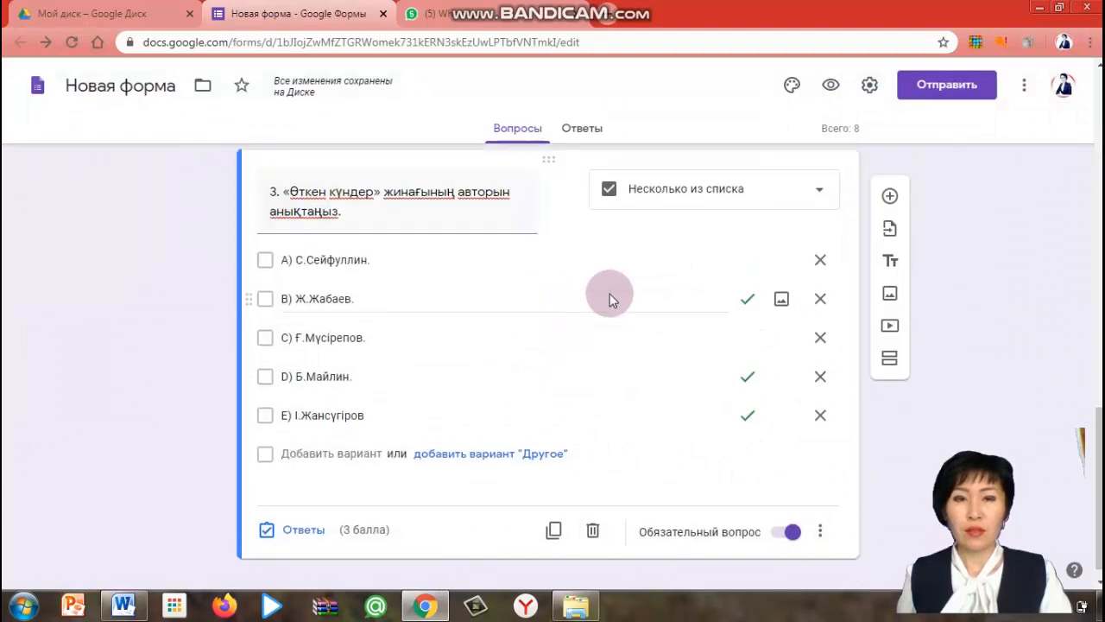
pyautogui.scroll(-3, 523, 254)
pyautogui.scroll(6, 523, 250)
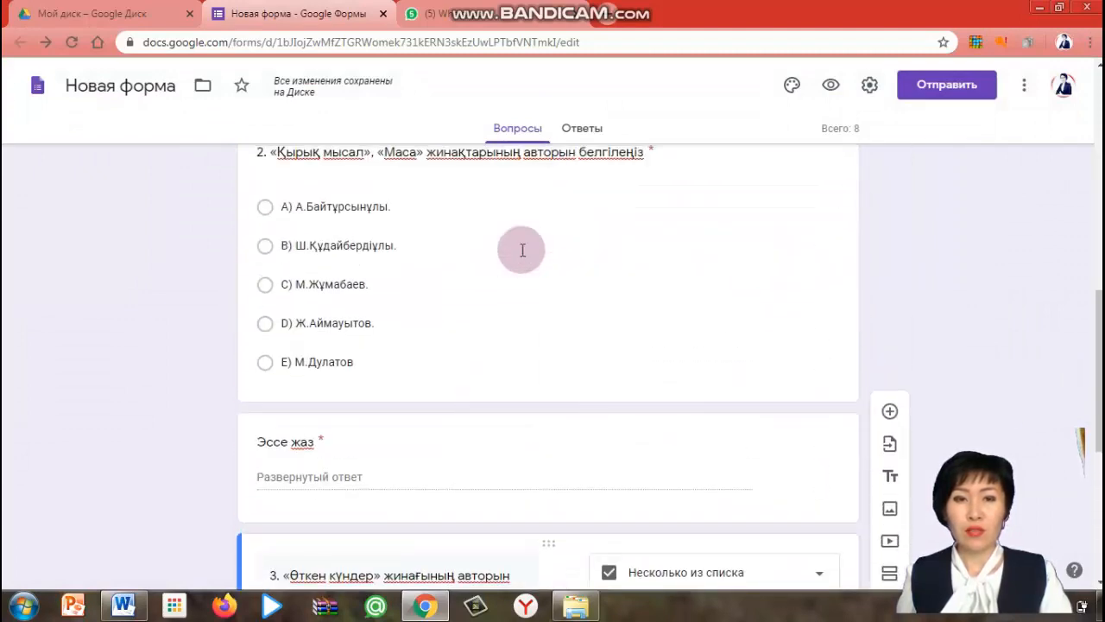
pyautogui.scroll(-3, 521, 255)
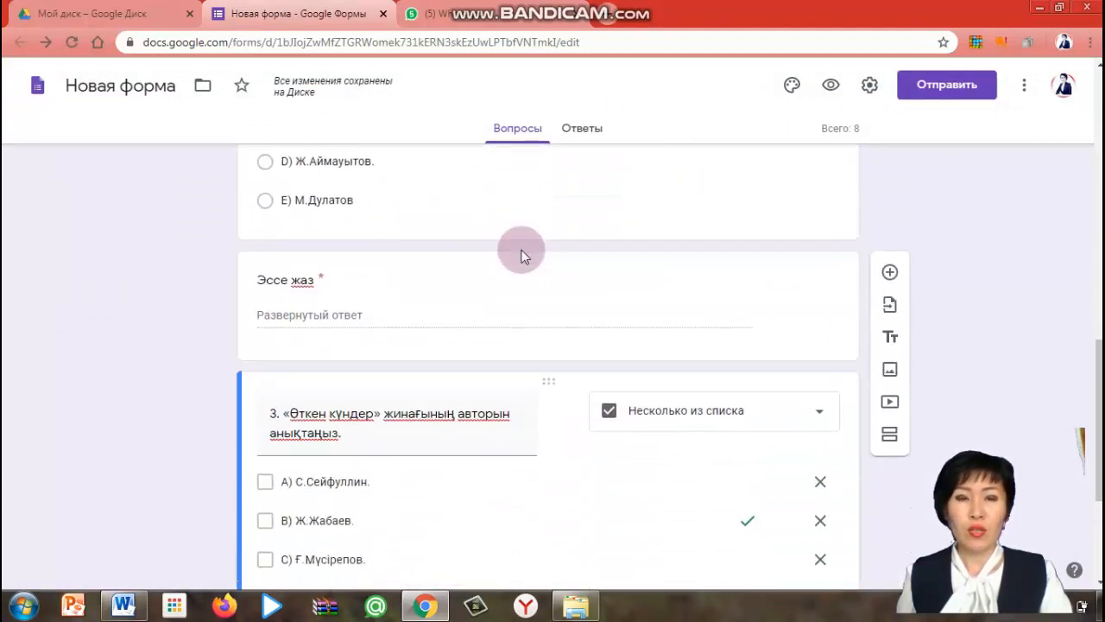
# Switch to WhatsApp Web, open a contact's chat, and paste and send the form's short link
pyautogui.scroll(-1, 522, 255)
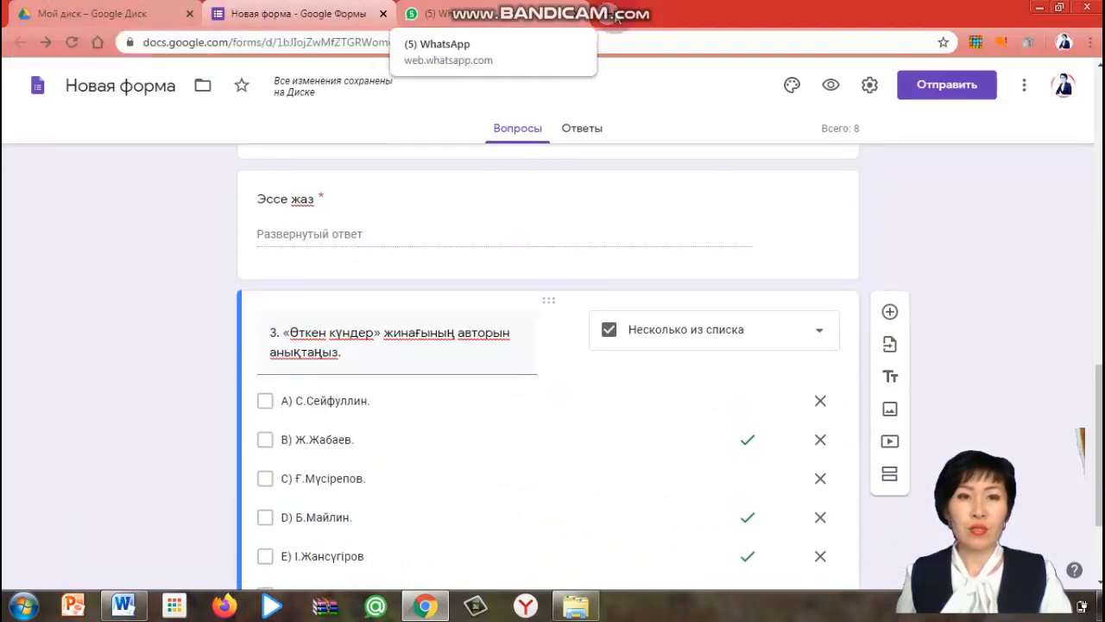
pyautogui.click(425, 14)
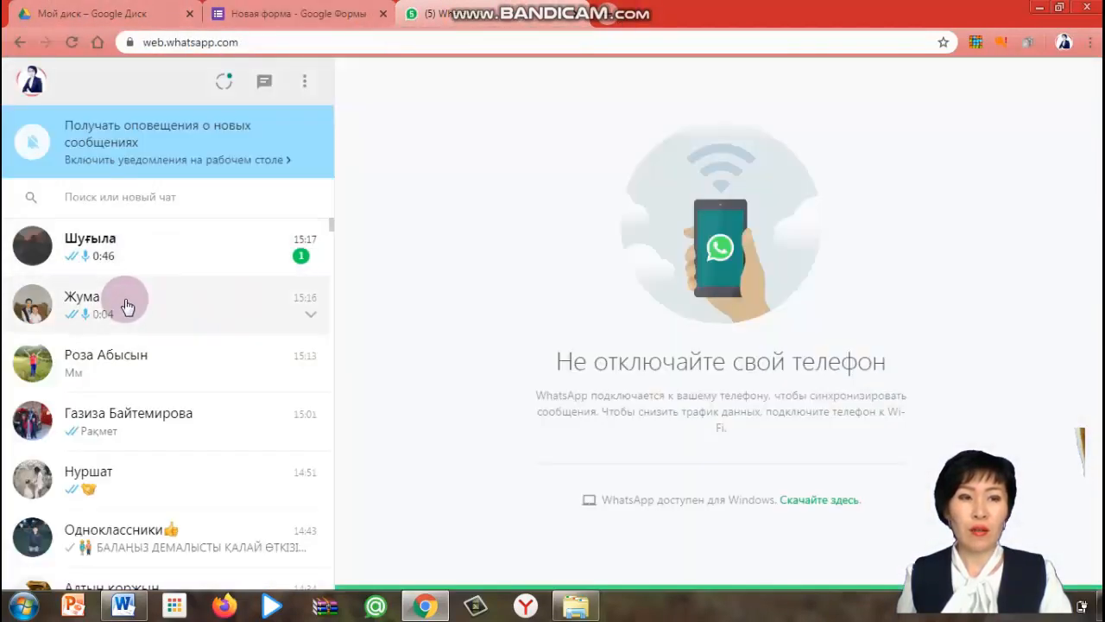
pyautogui.scroll(-1, 124, 380)
pyautogui.scroll(-2, 123, 397)
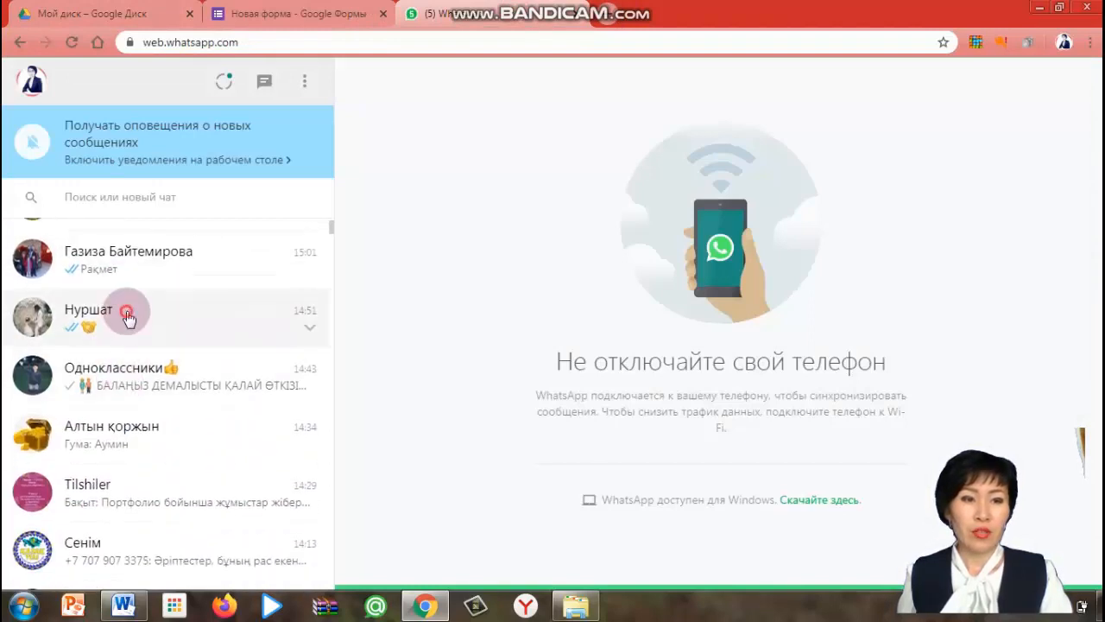
pyautogui.click(24, 295)
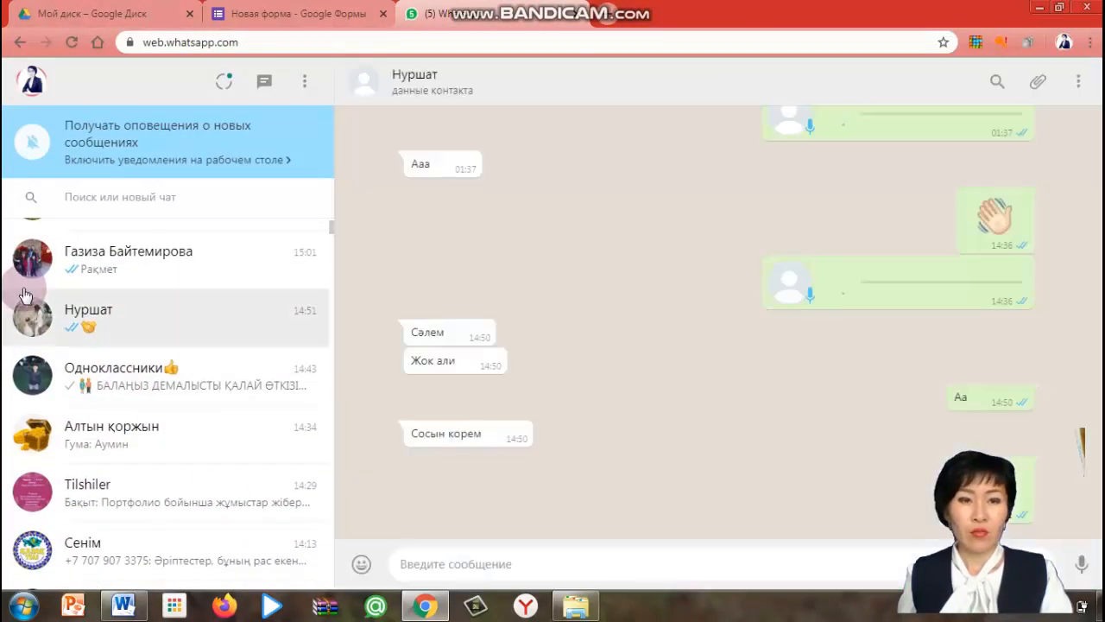
pyautogui.rightClick(415, 566)
pyautogui.click(462, 441)
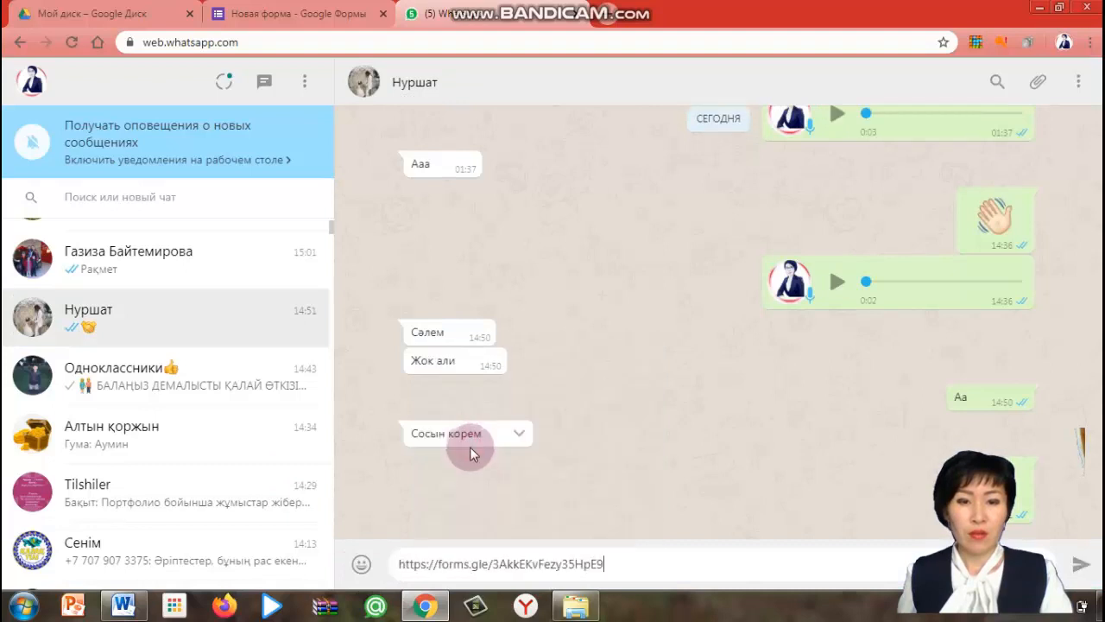
pyautogui.click(1083, 573)
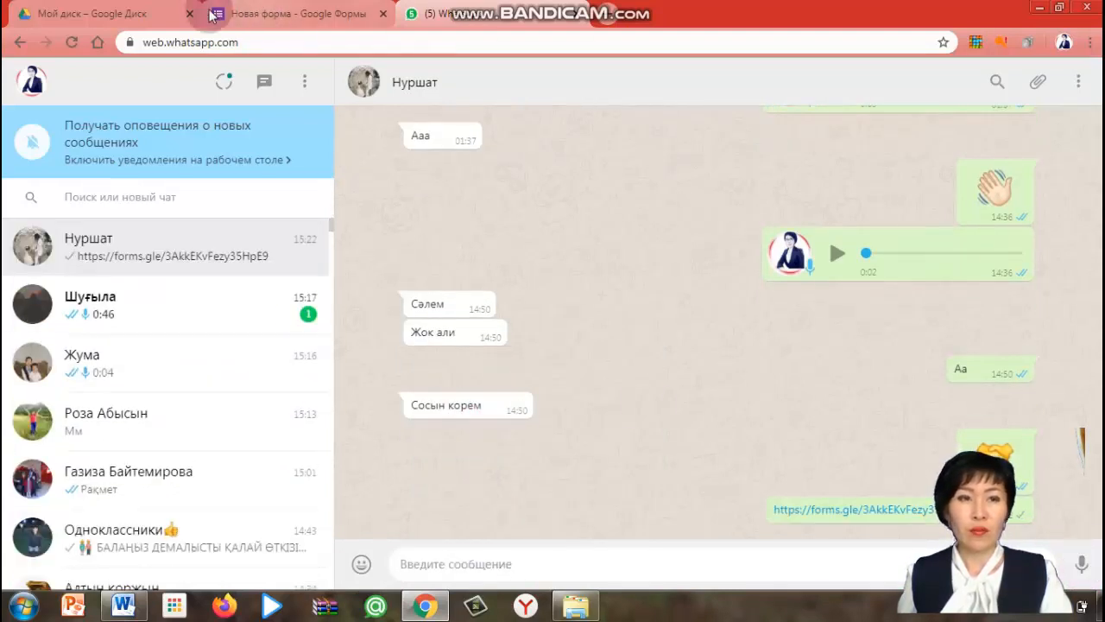
# Switch to Google Drive and locate the quiz form among the recently edited files
pyautogui.click(110, 13)
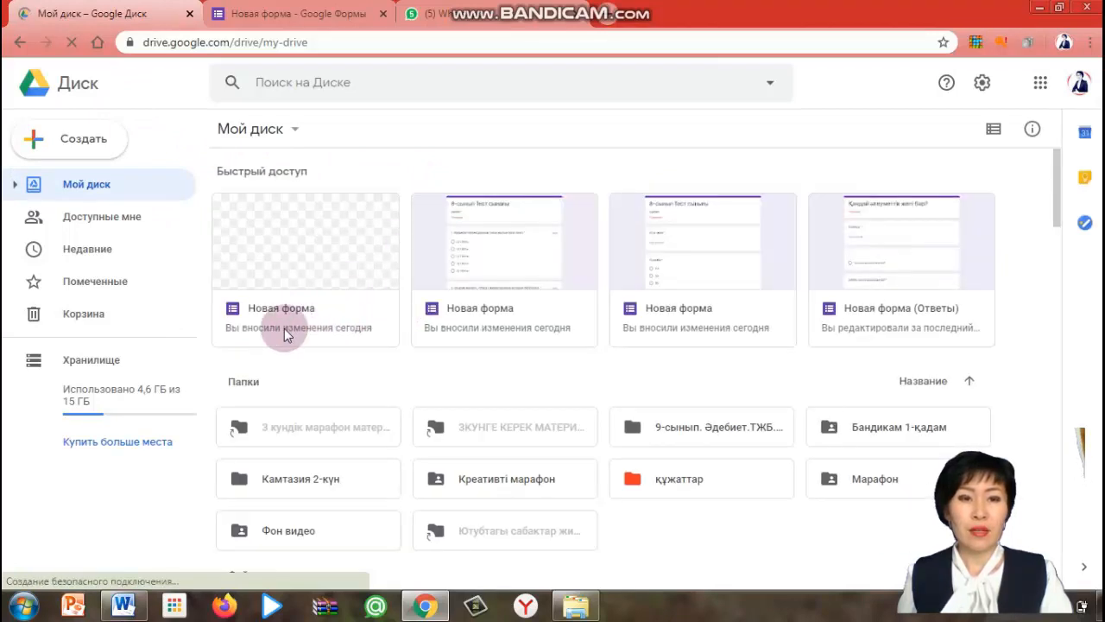
pyautogui.click(496, 314)
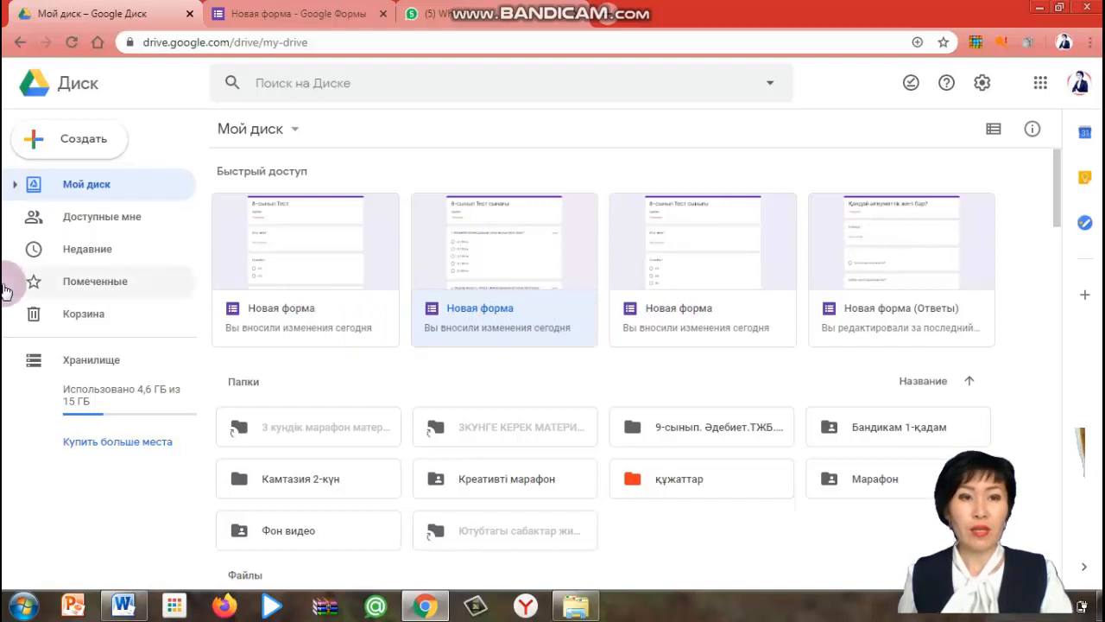
pyautogui.scroll(-1, 505, 328)
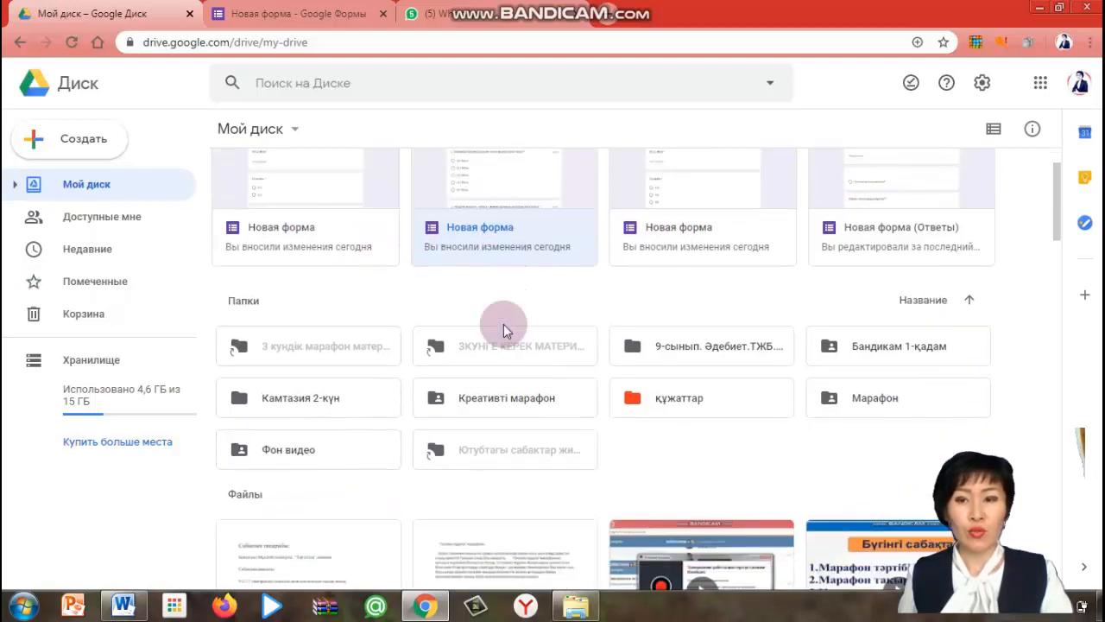
pyautogui.scroll(1, 558, 253)
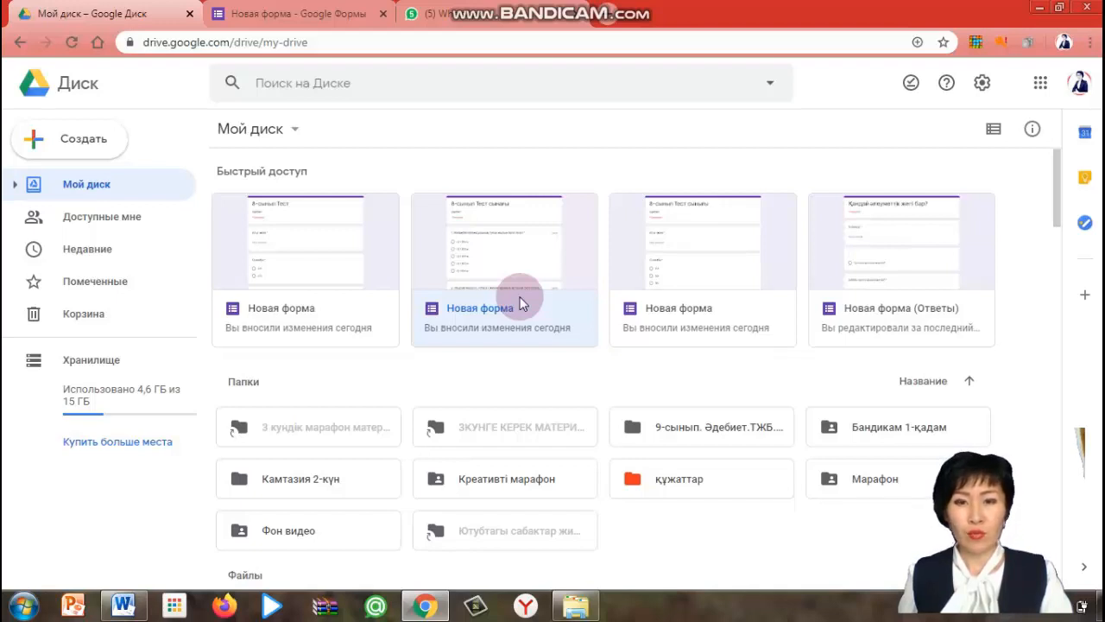
# Return to the form editor and scroll through the quiz questions to review them
pyautogui.click(277, 24)
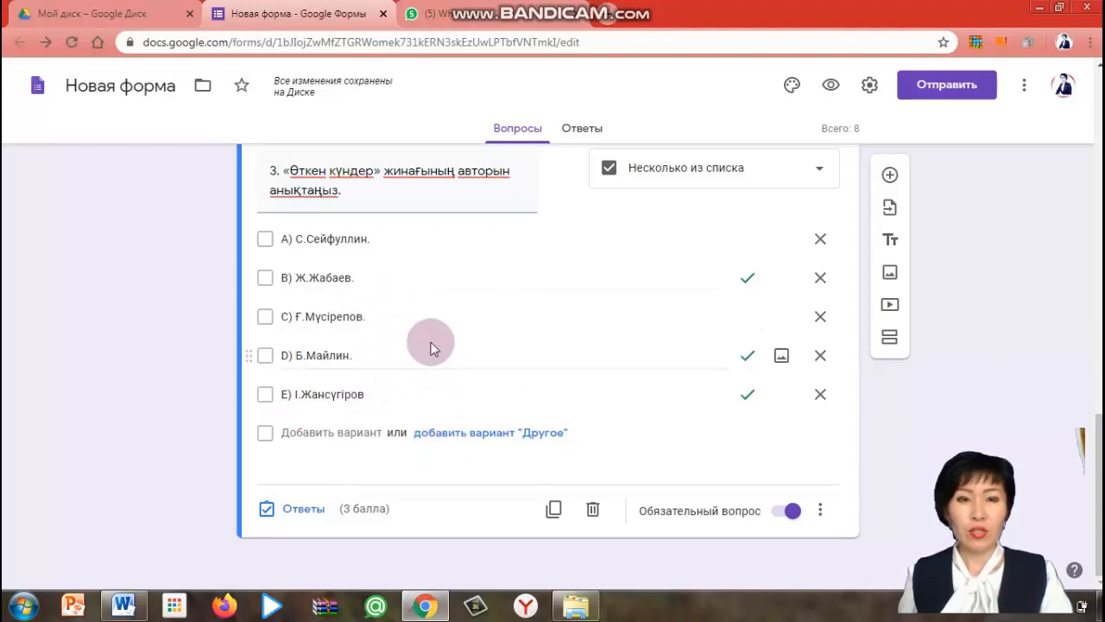
pyautogui.scroll(5, 431, 345)
pyautogui.scroll(-3, 432, 346)
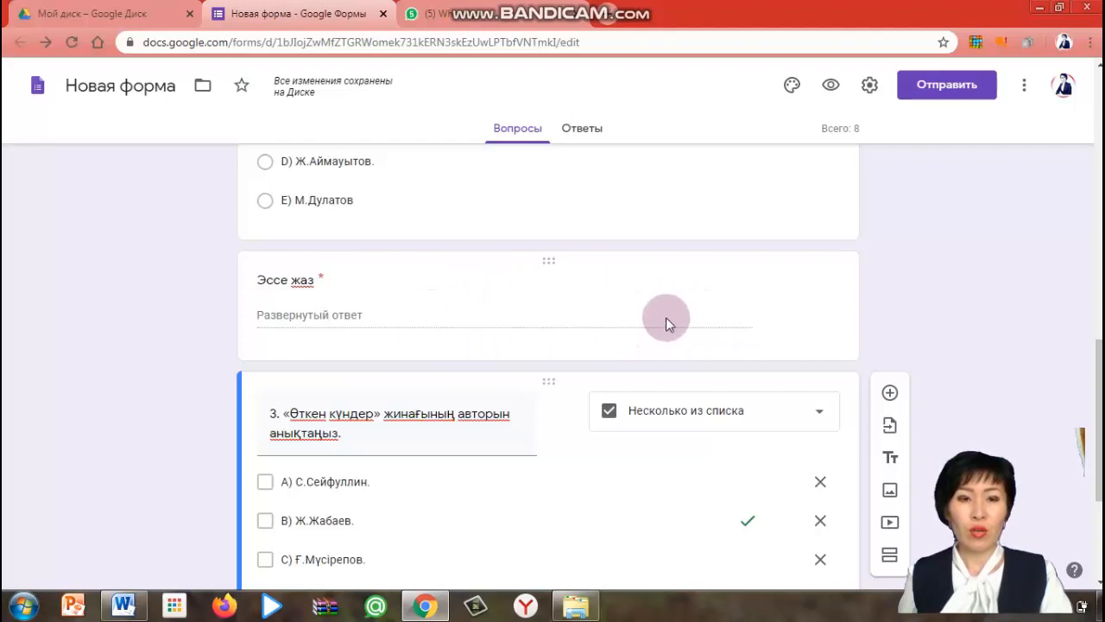
pyautogui.scroll(-3, 328, 403)
pyautogui.scroll(12, 328, 402)
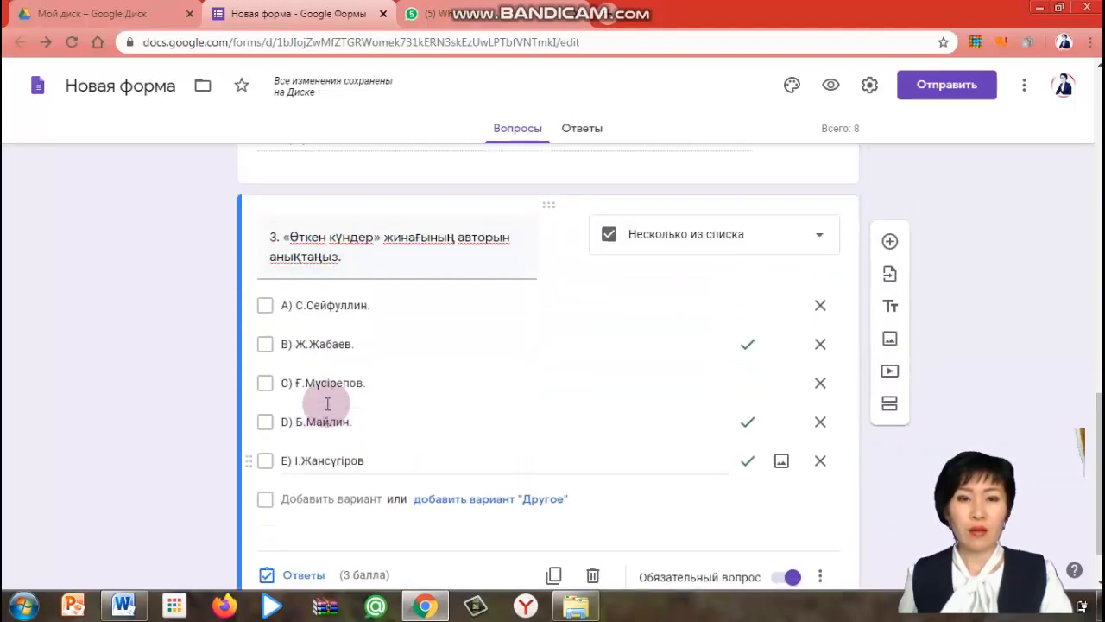
pyautogui.scroll(2, 335, 373)
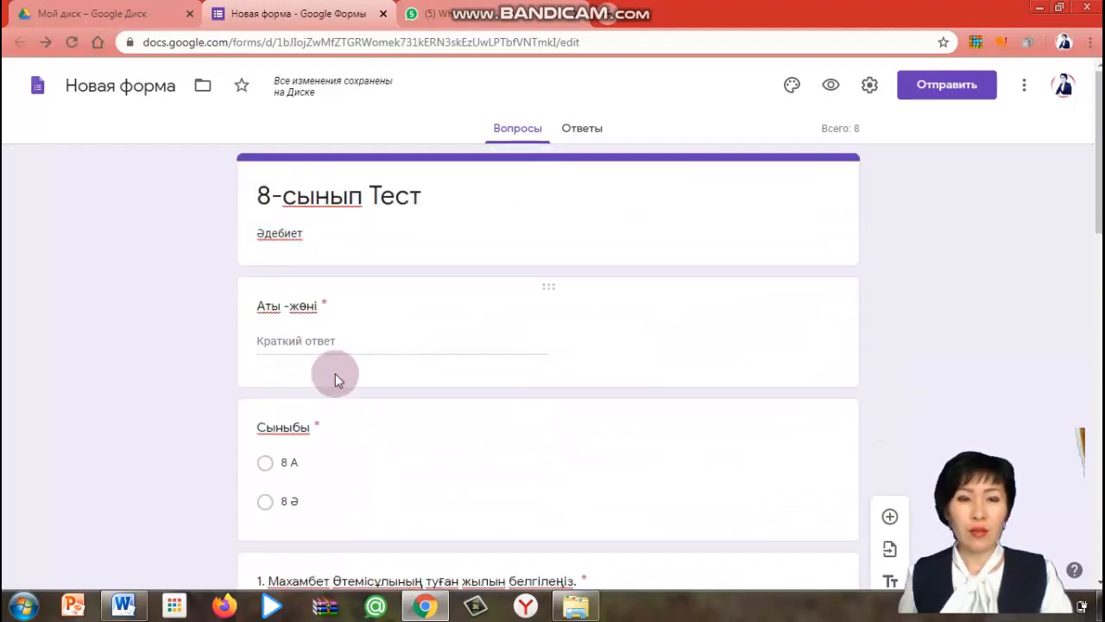
pyautogui.scroll(-4, 335, 373)
pyautogui.scroll(-2, 335, 373)
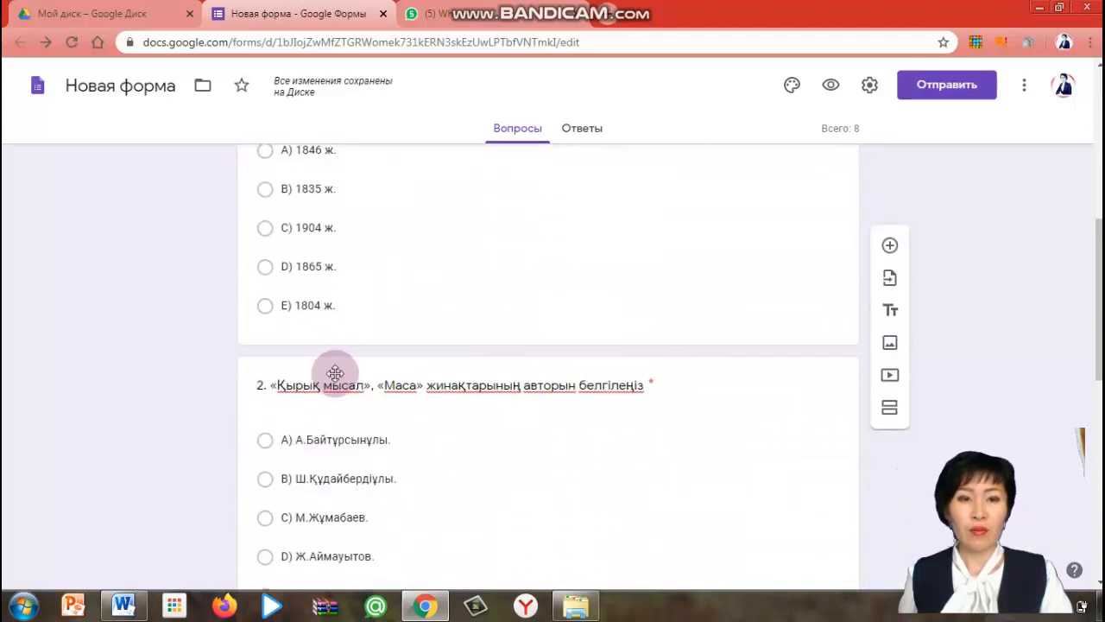
pyautogui.scroll(-1, 363, 431)
pyautogui.scroll(-3, 380, 438)
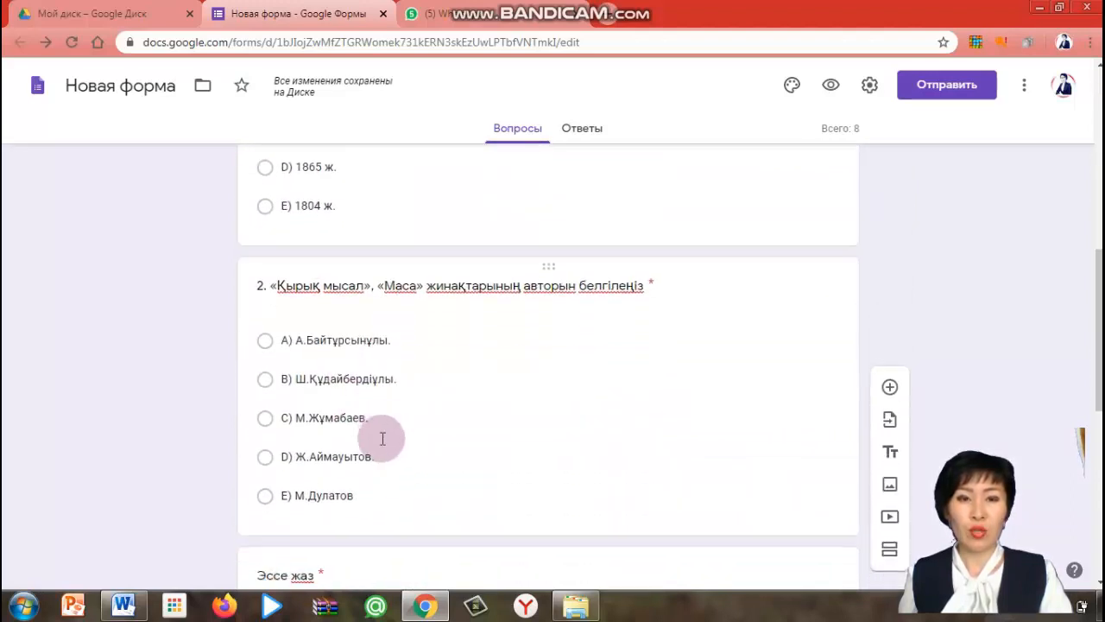